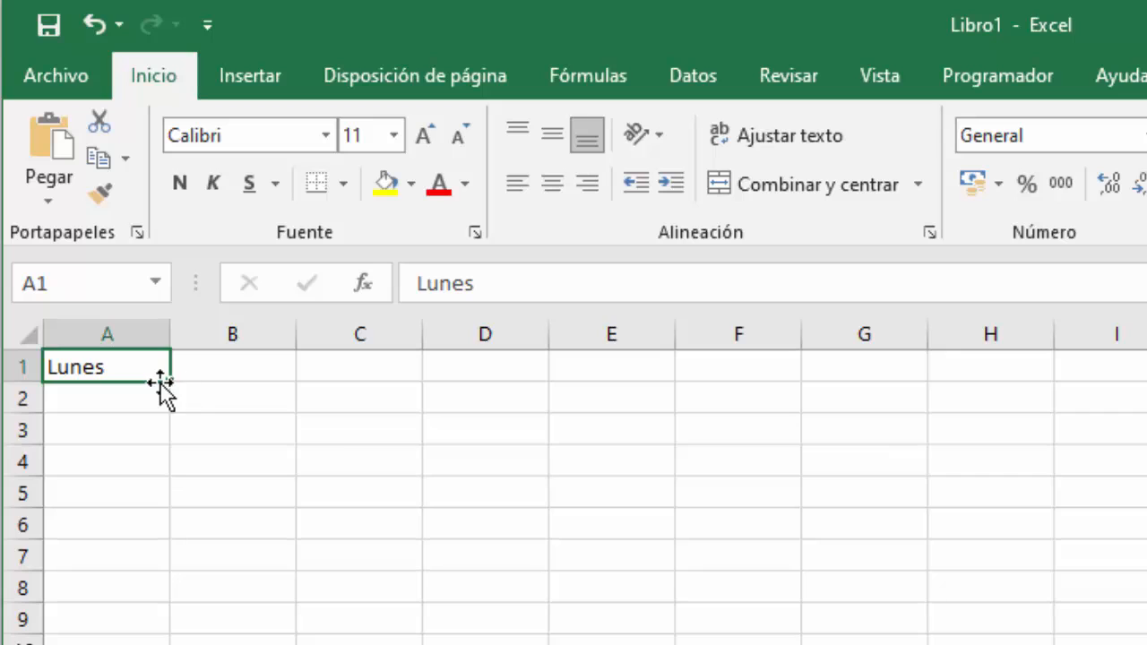
Fill the weekday series from Lunes in A1 across row 1 to Sábado in F1
drag(170, 384, 780, 377)
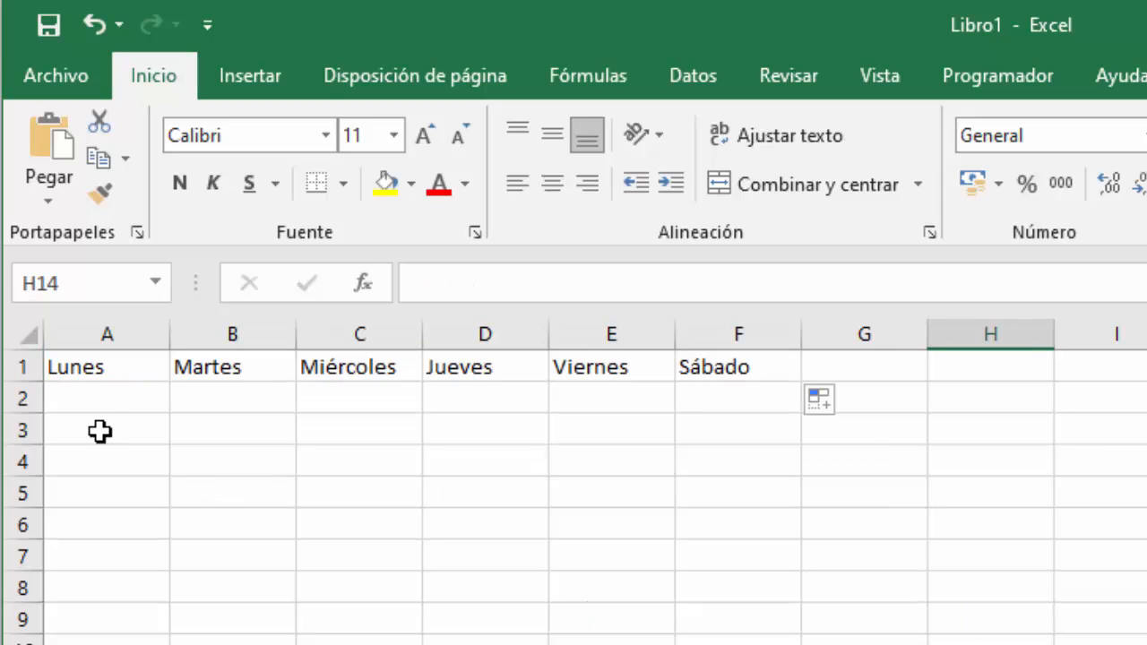
Enter Enero in A2 and fill the consecutive months down column A
click(85, 399)
text(Nero)
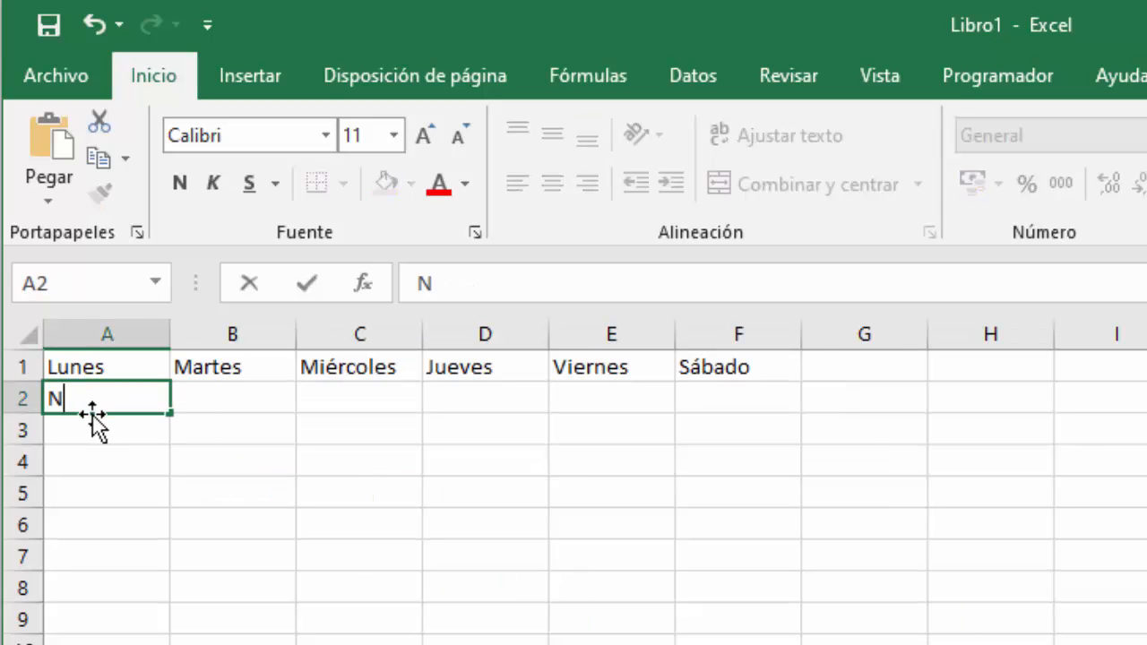
key(BackSpace)
key(BackSpace)
key(BackSpace)
text(Enero)
key(Return)
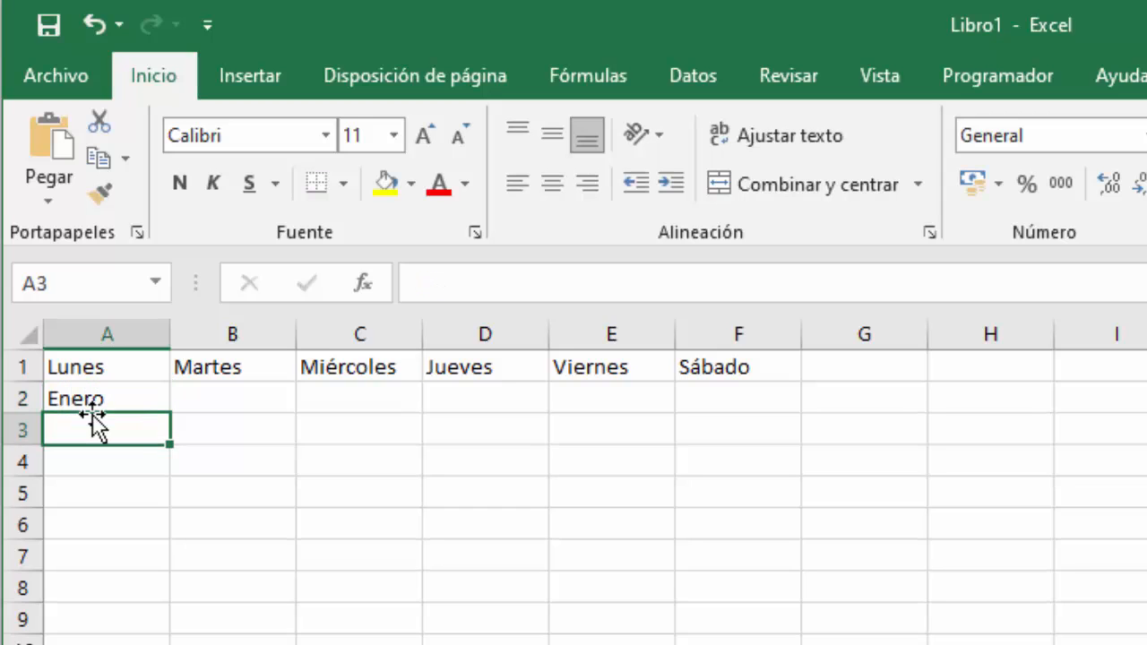
click(93, 399)
drag(169, 413, 159, 643)
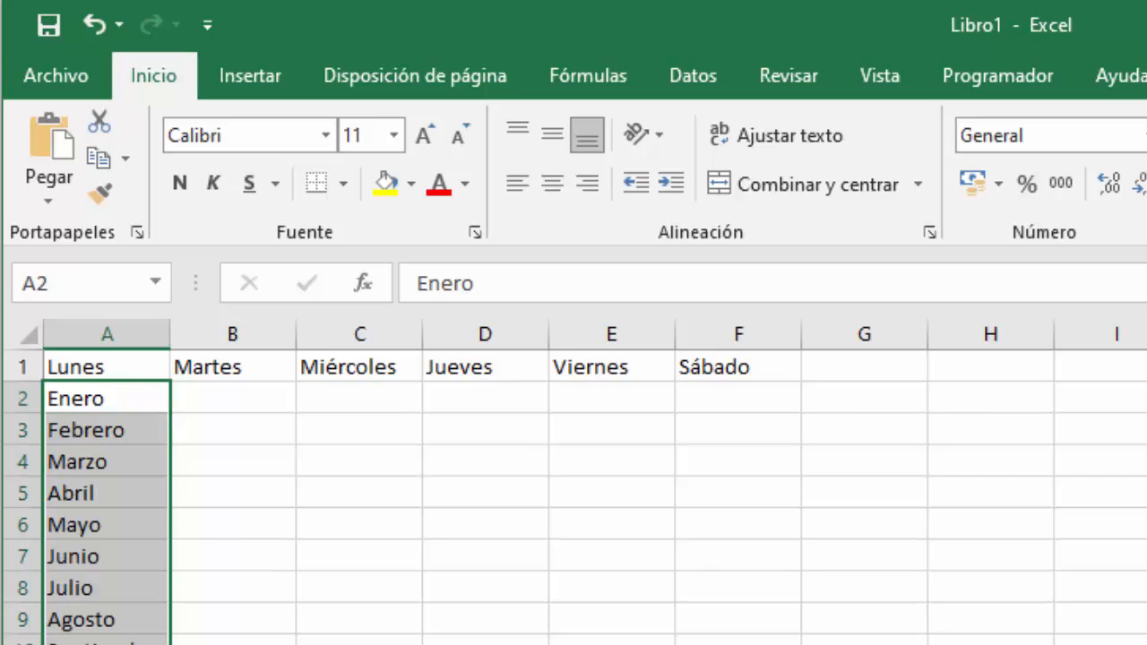
Enter Enero in B3 and Abril in C3, and extend this three-month pattern across row 3 to G3
click(245, 431)
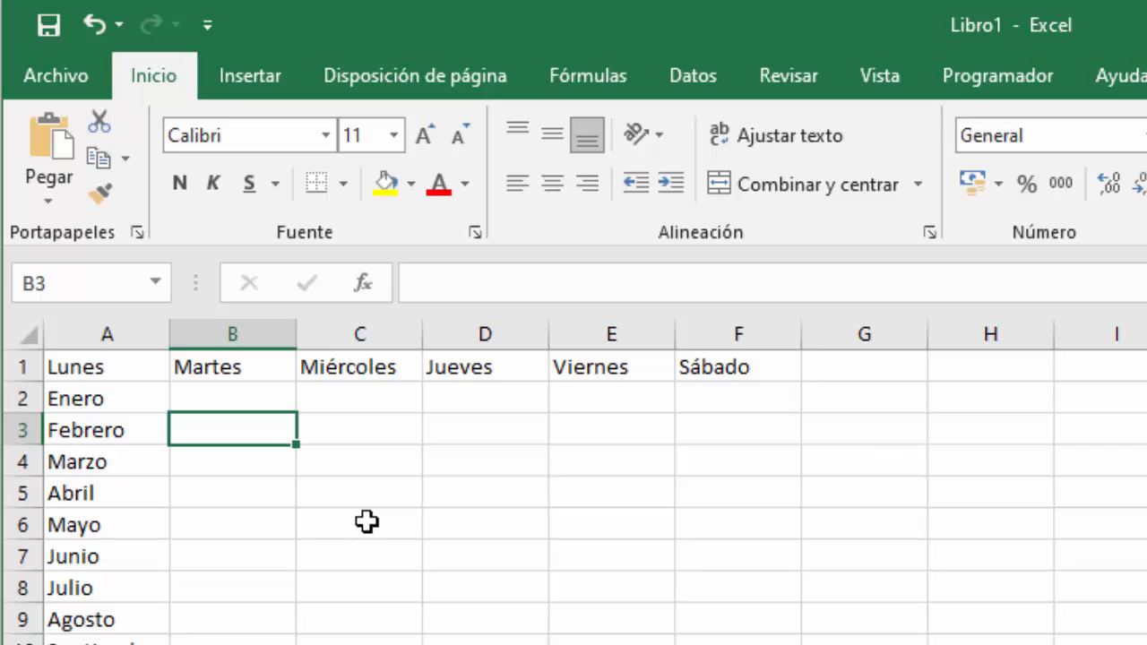
text(Enero)
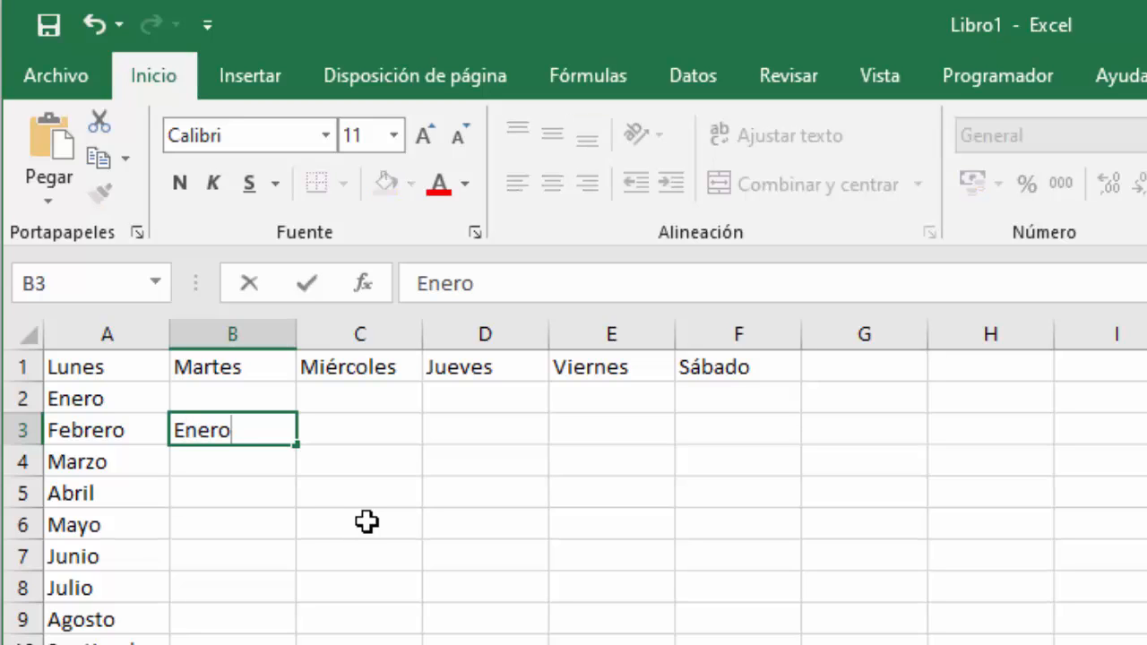
key(Tab)
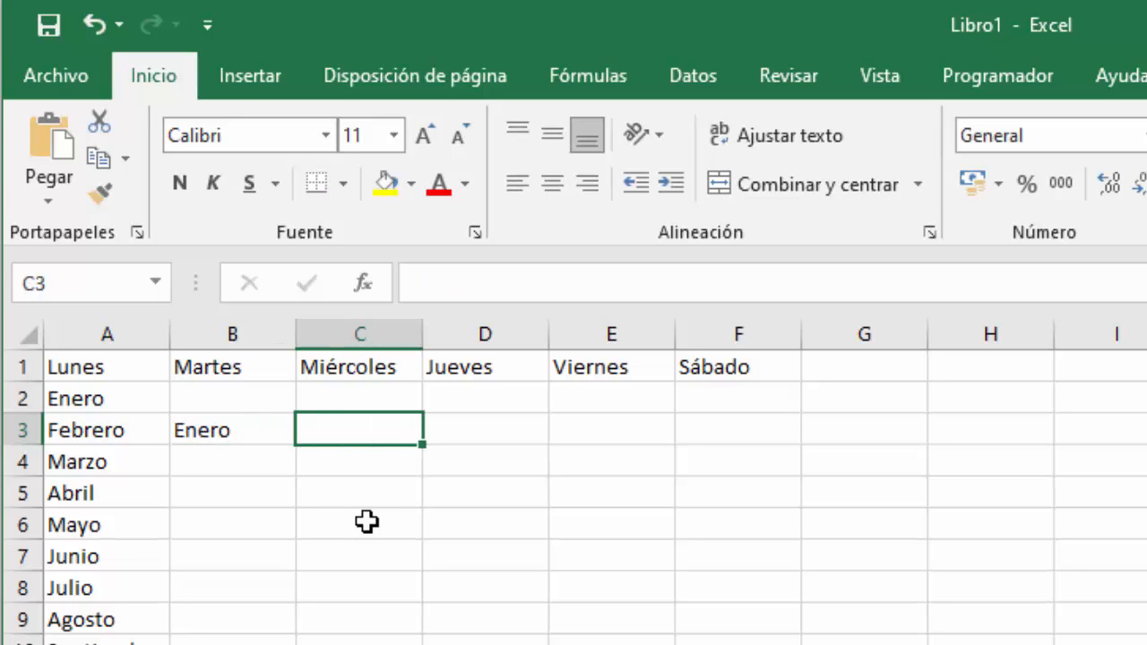
text(Abril)
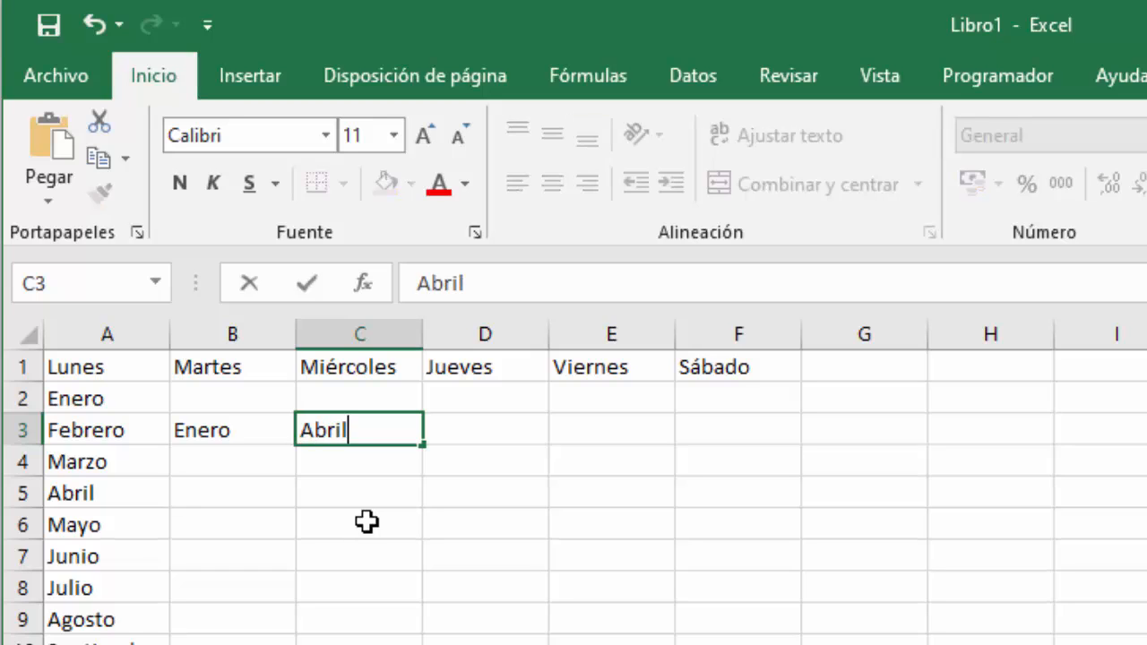
click(367, 521)
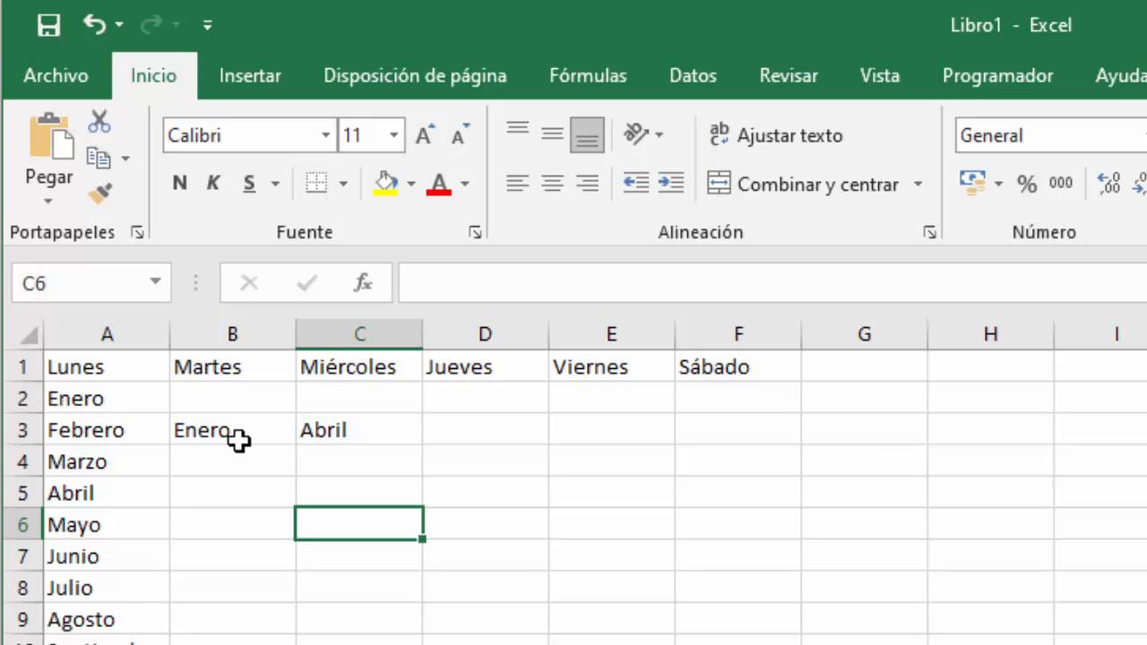
drag(236, 430, 896, 439)
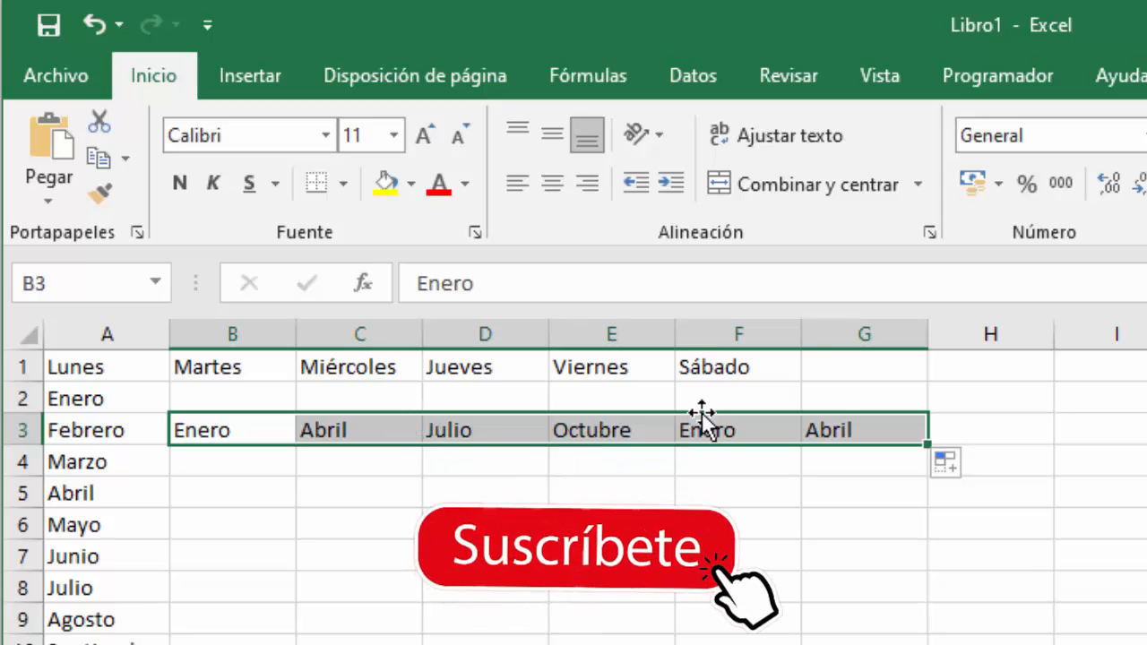
click(903, 612)
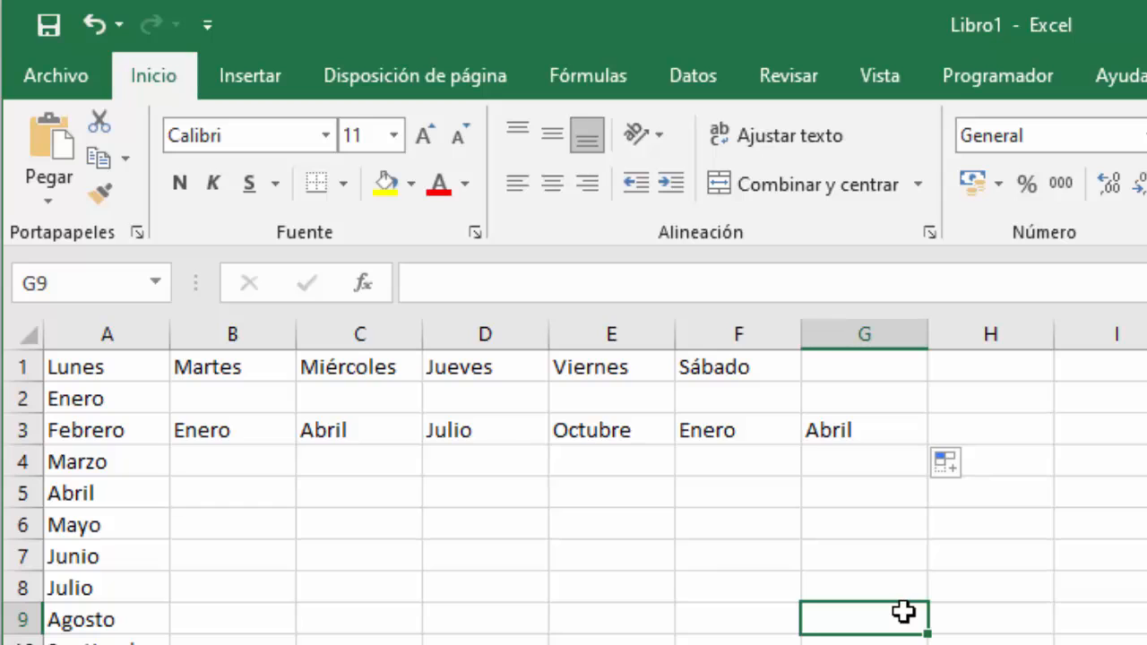
Clear all the weekday and month entries from the sheet
drag(95, 363, 990, 641)
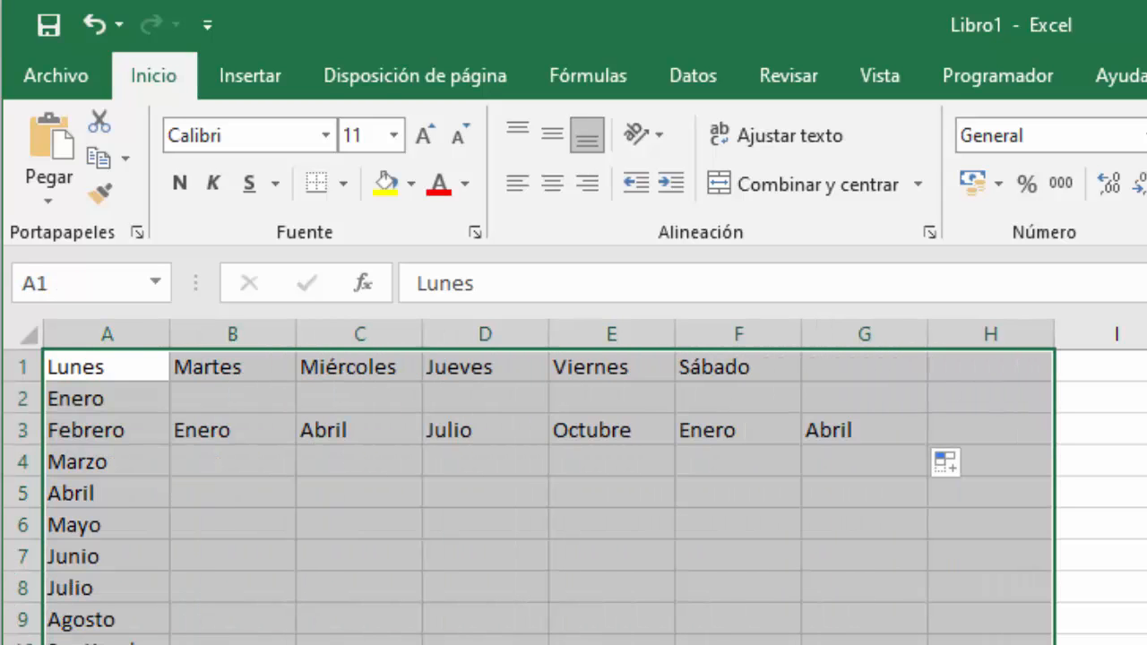
key(Delete)
click(1146, 644)
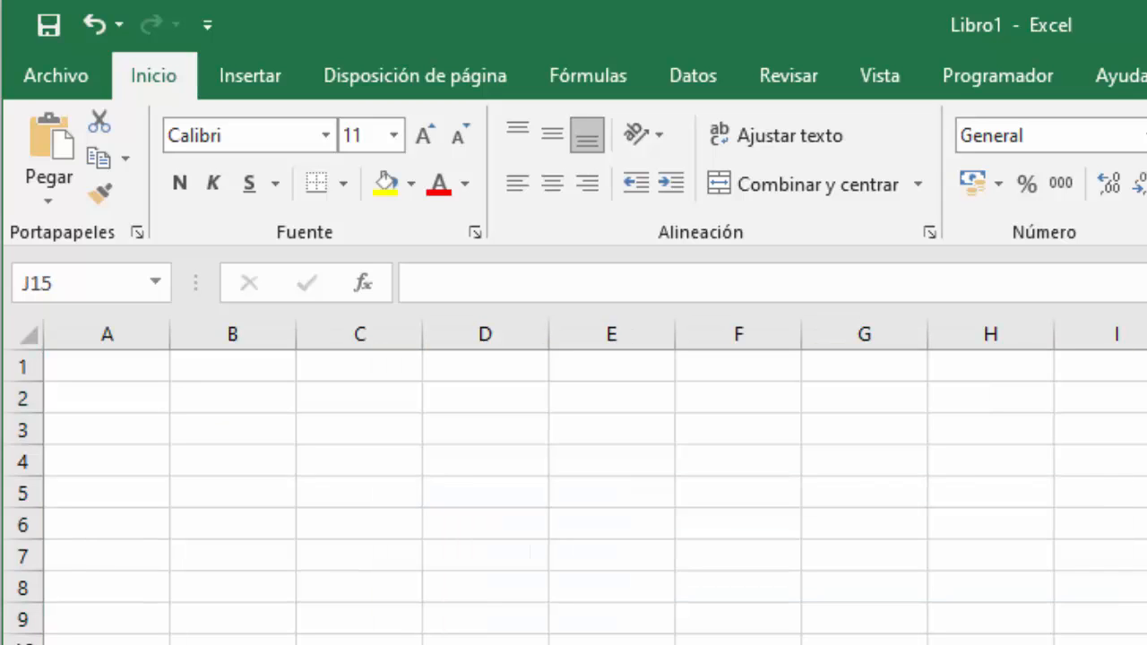
Try filling column A downward from a single 1 in A1, and clear the filled cells
click(95, 367)
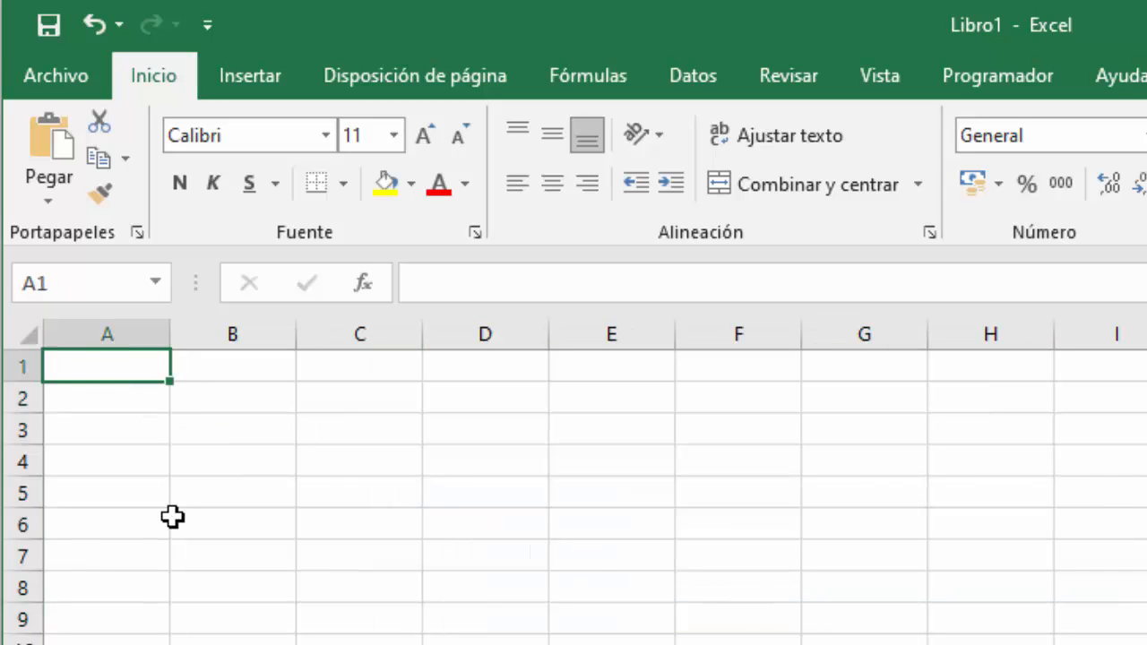
text(1)
key(Return)
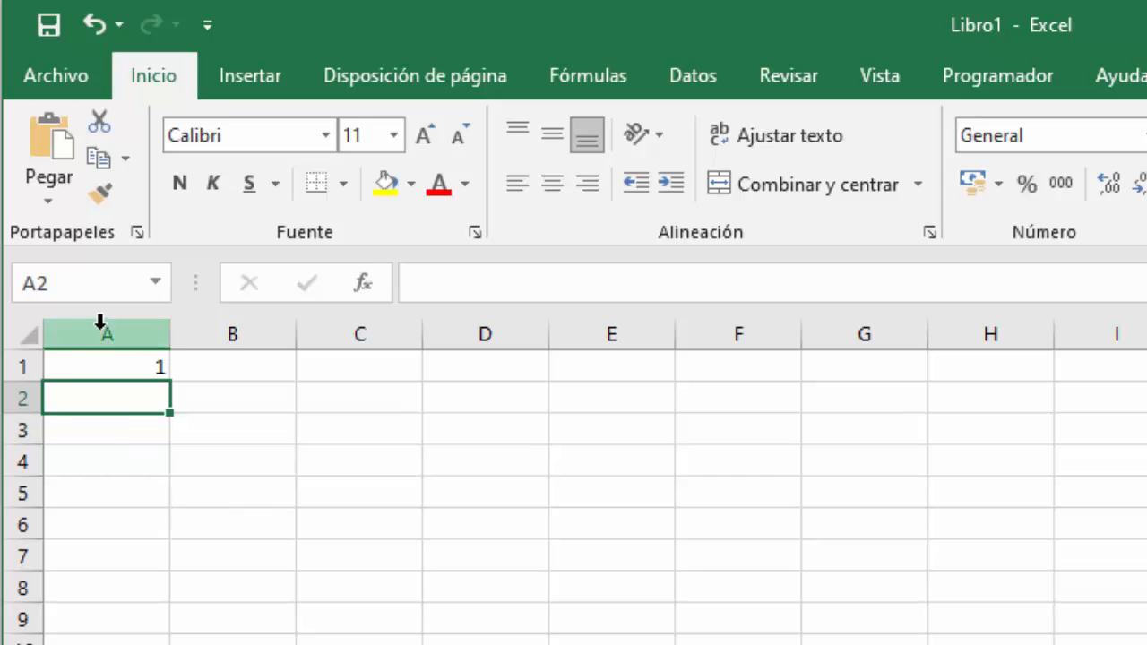
click(134, 368)
drag(172, 383, 165, 641)
click(739, 642)
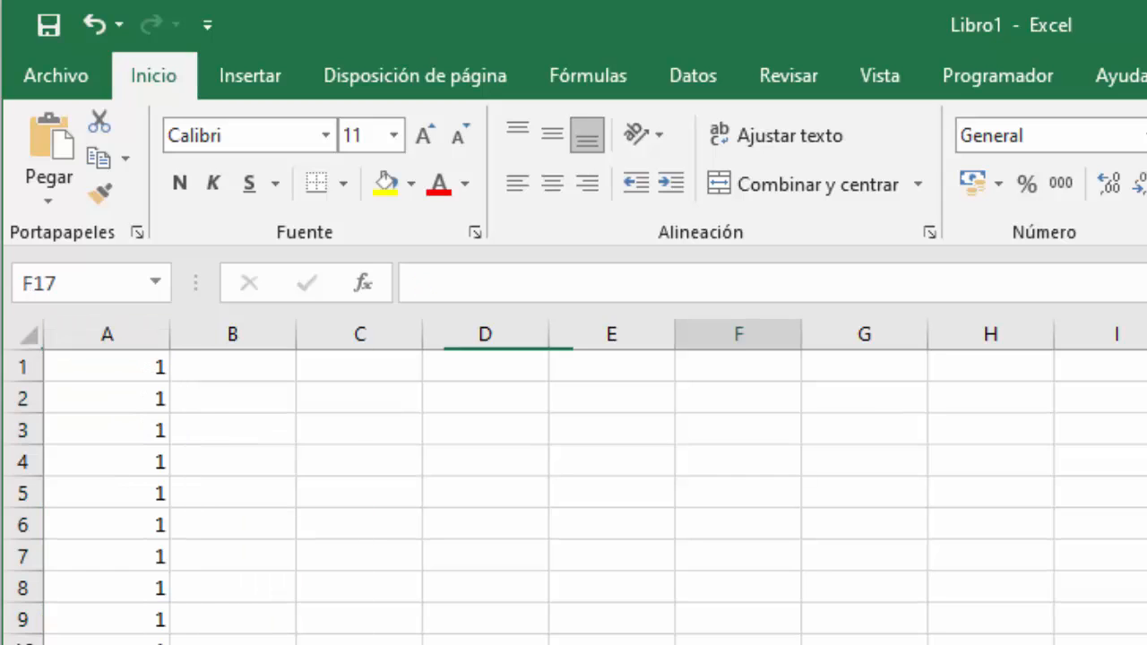
drag(112, 363, 107, 641)
key(Delete)
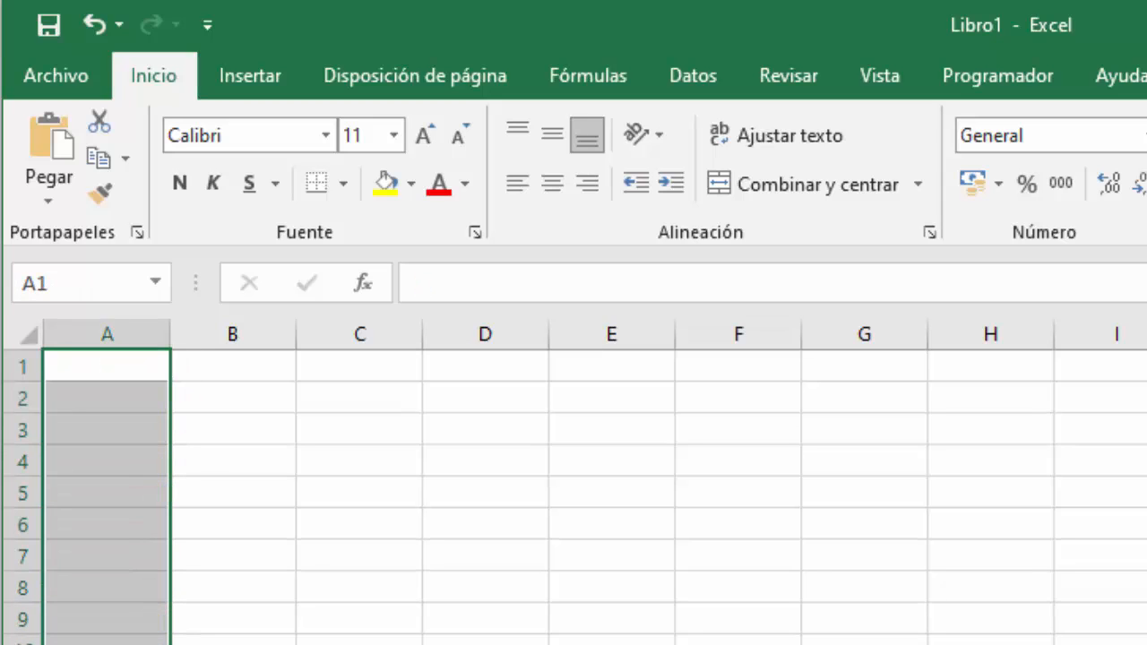
Enter 1 in A1 and 2 in B1, and extend the number series across row 1 to I1
click(99, 370)
text(1)
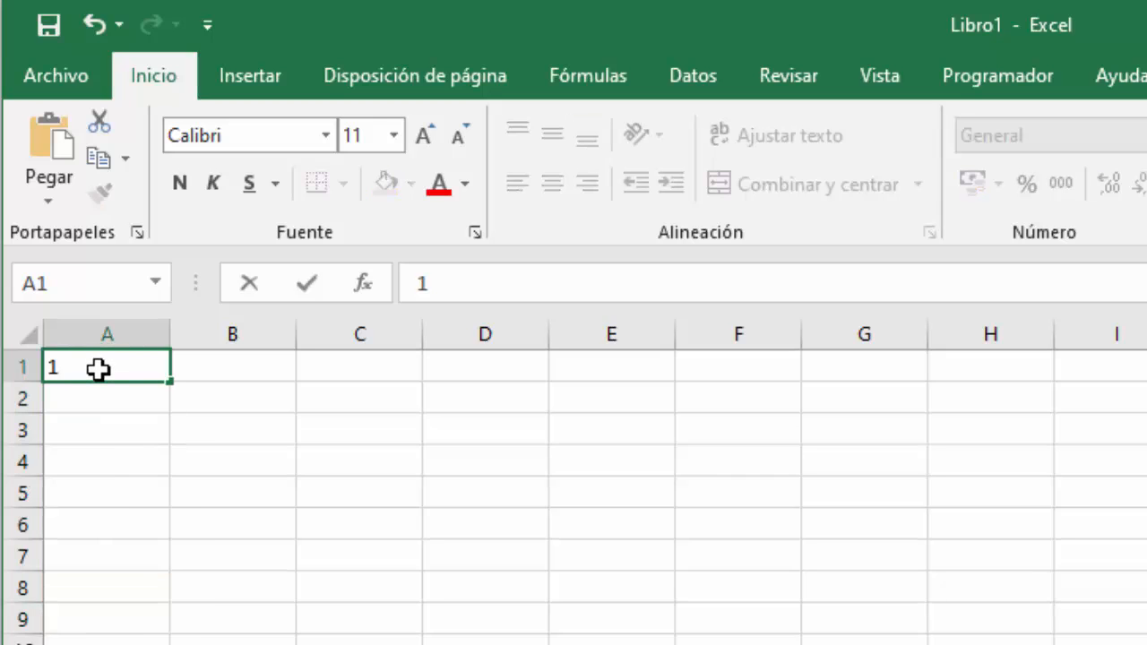
key(Tab)
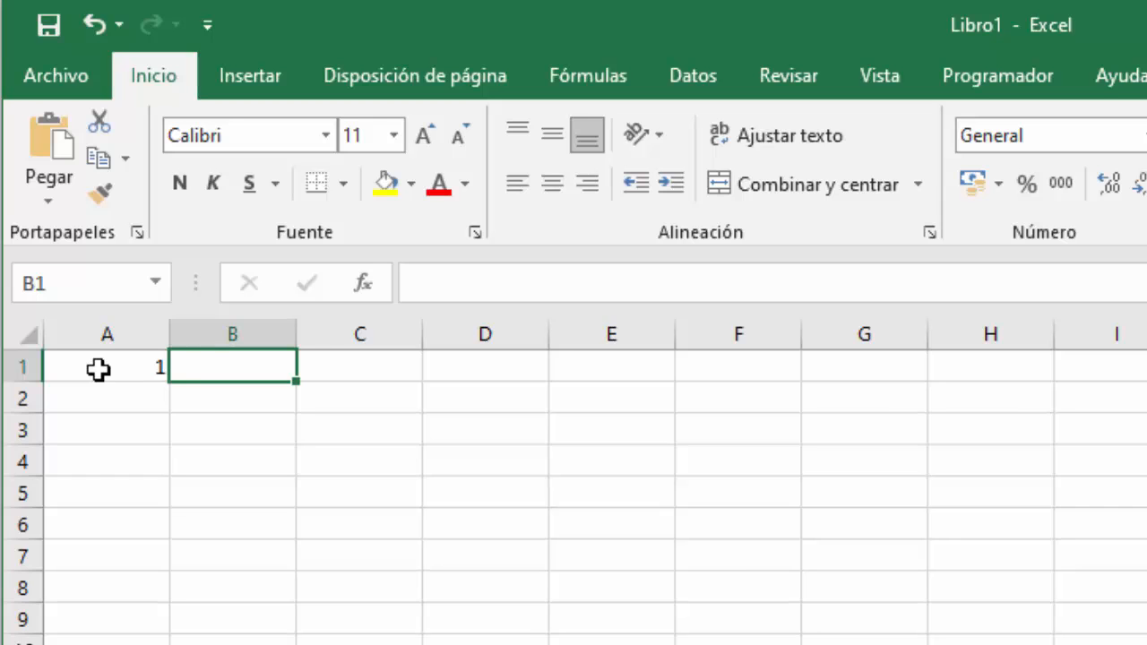
text(2)
key(Return)
drag(98, 369, 1143, 377)
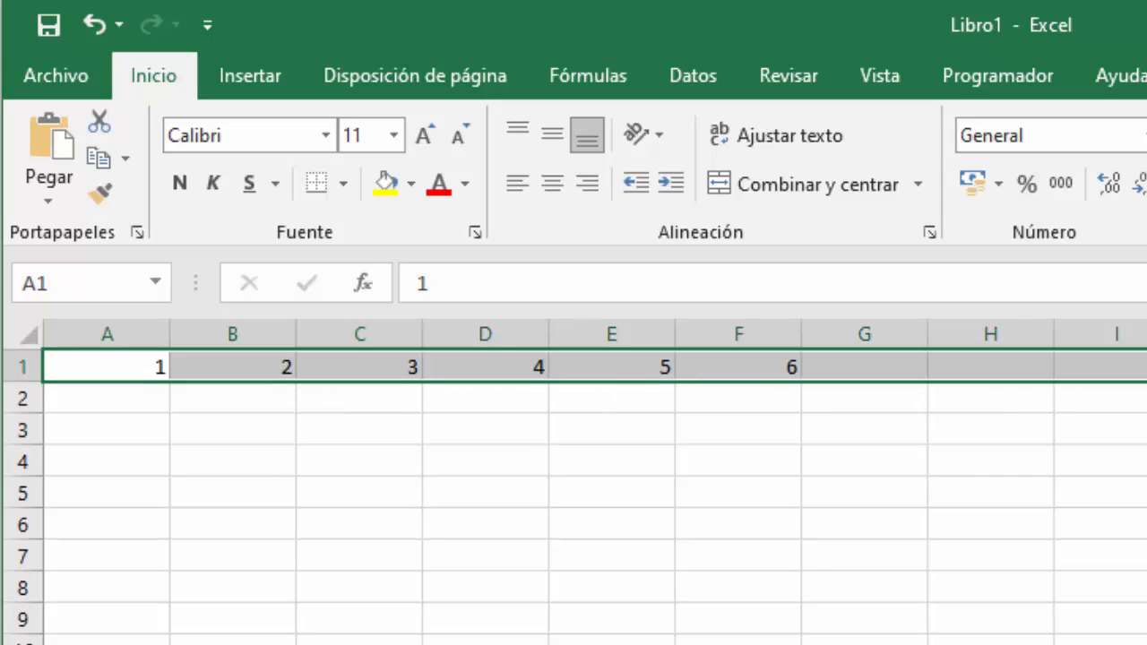
click(671, 623)
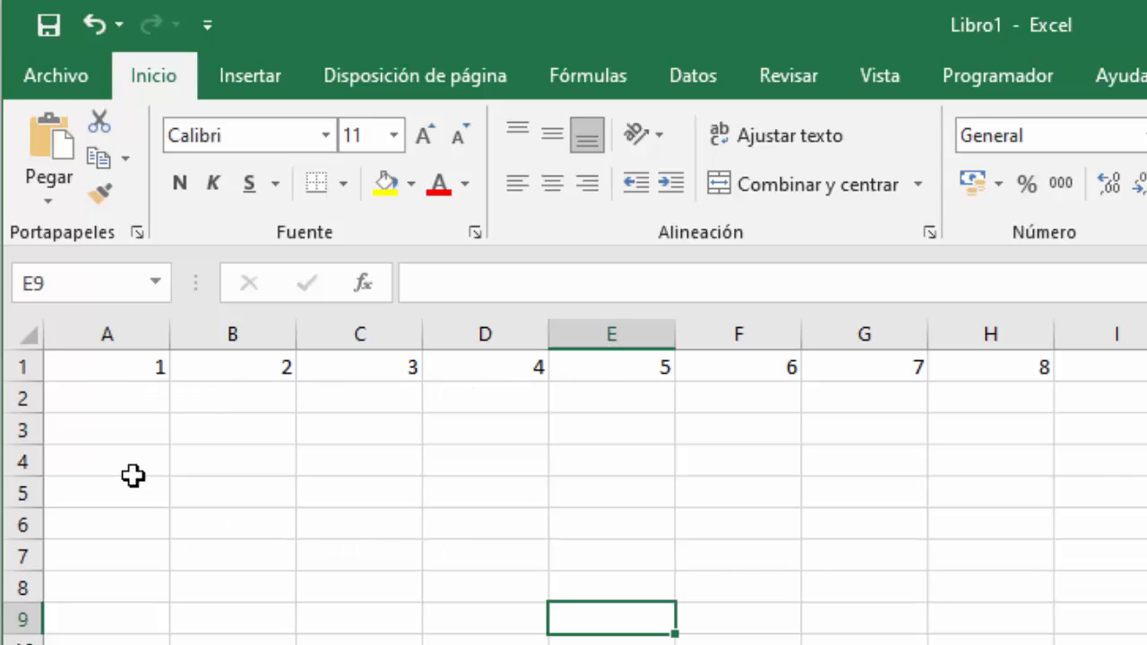
Enter 7 in A2 and 19 in B2, and extend the number series across row 2 to I2
click(122, 396)
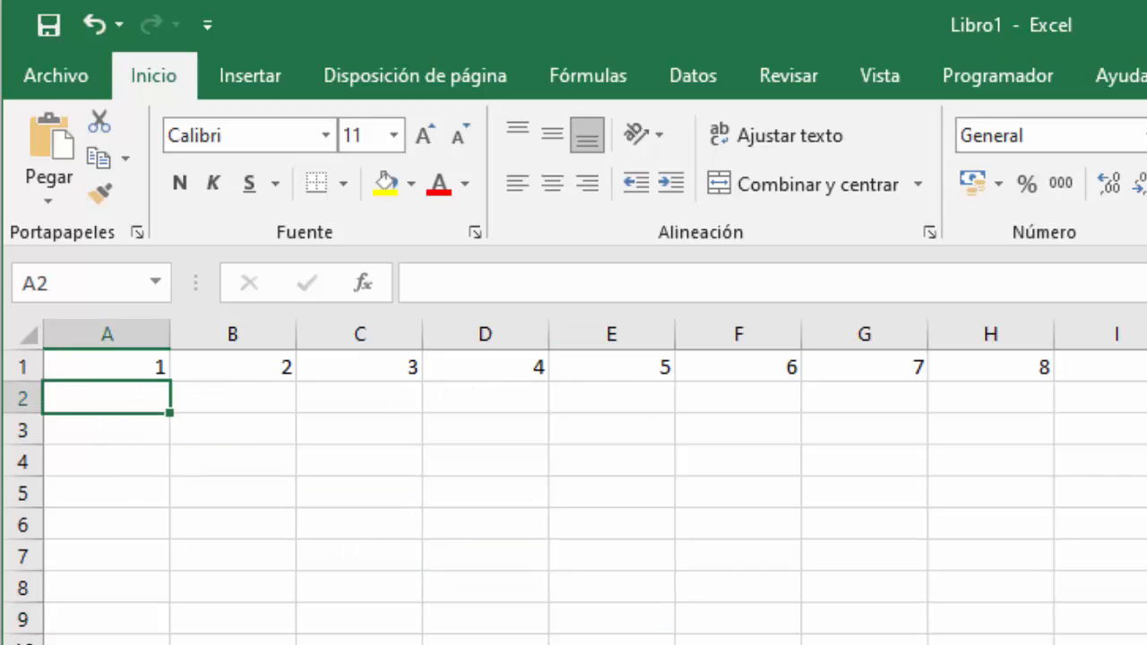
text(7)
key(Tab)
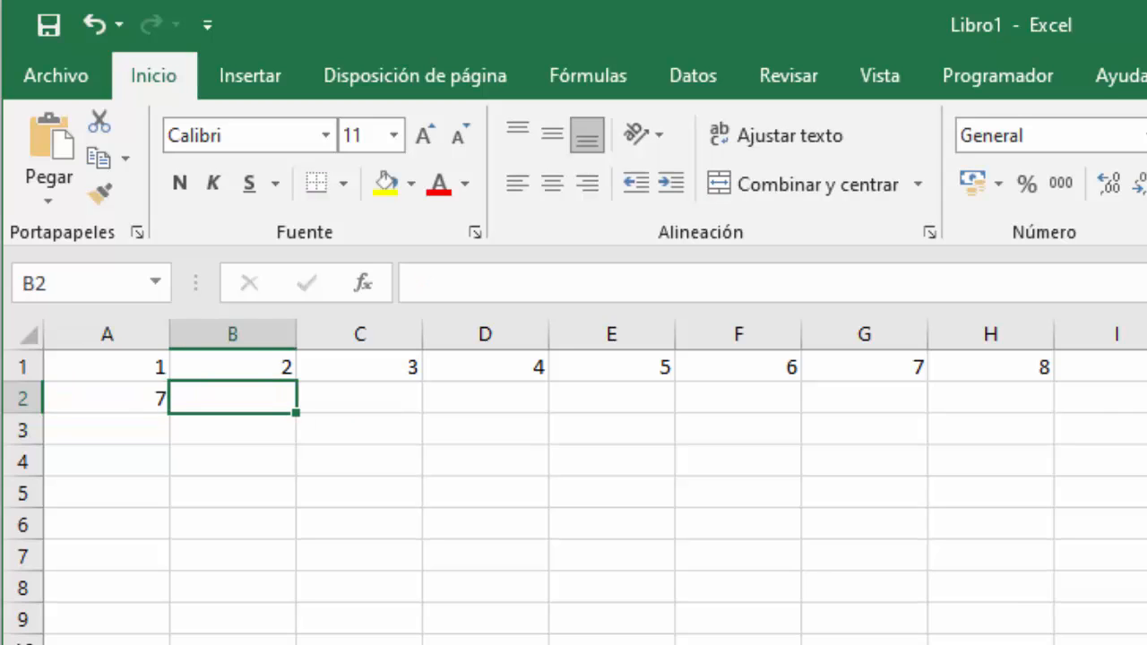
text(19)
key(Down)
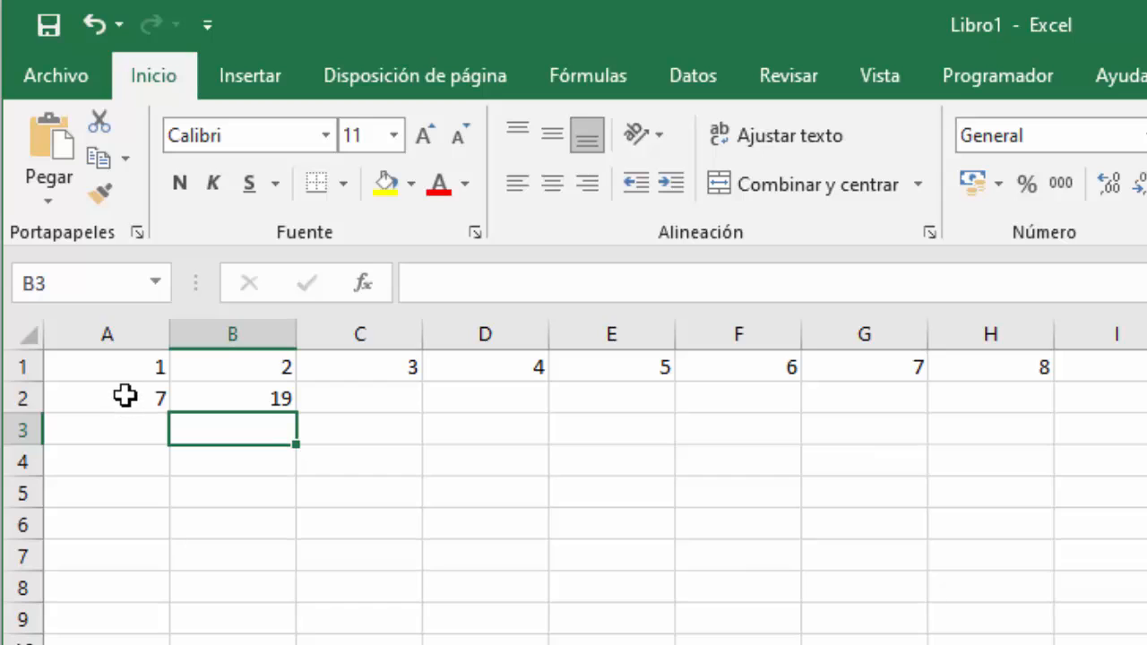
drag(126, 397, 215, 399)
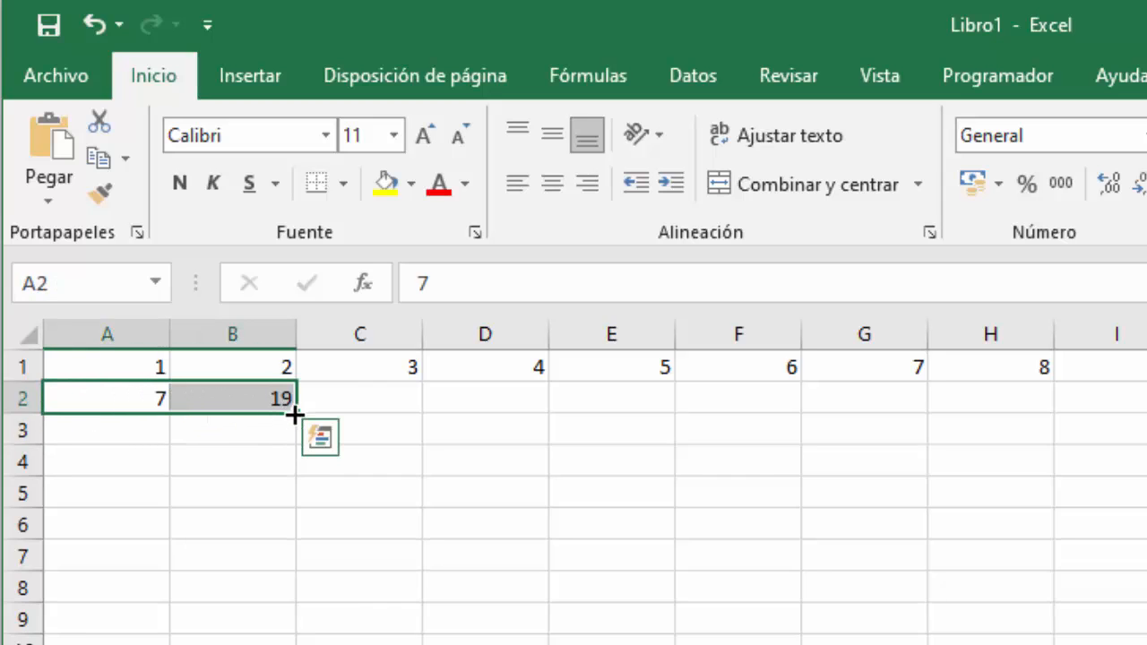
drag(295, 413, 1146, 408)
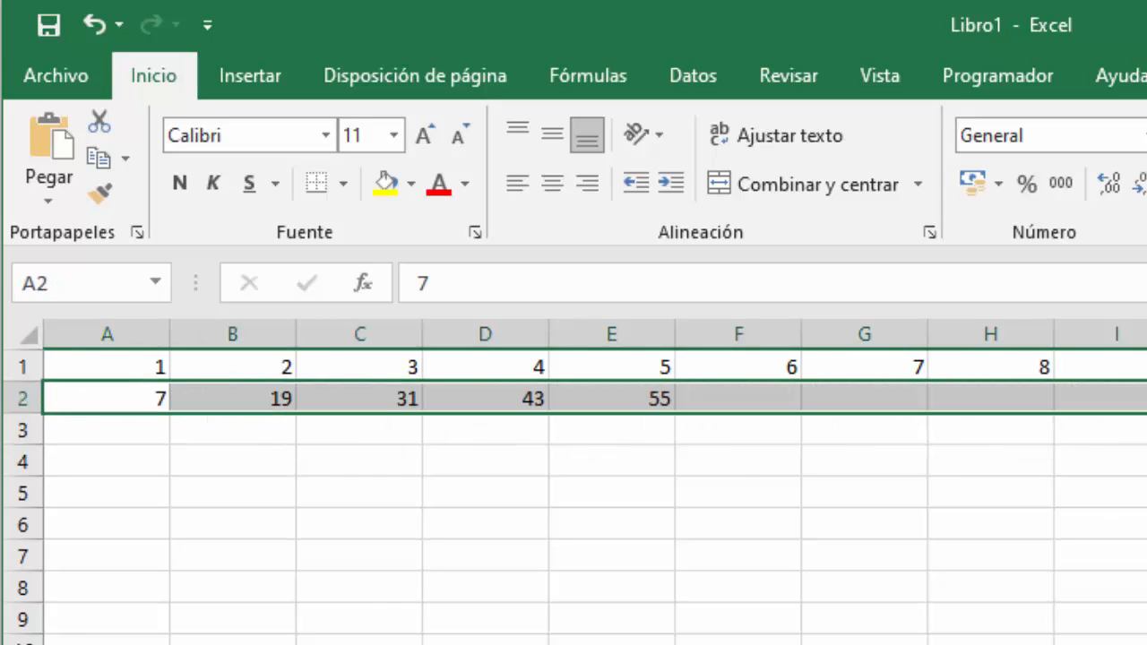
click(739, 644)
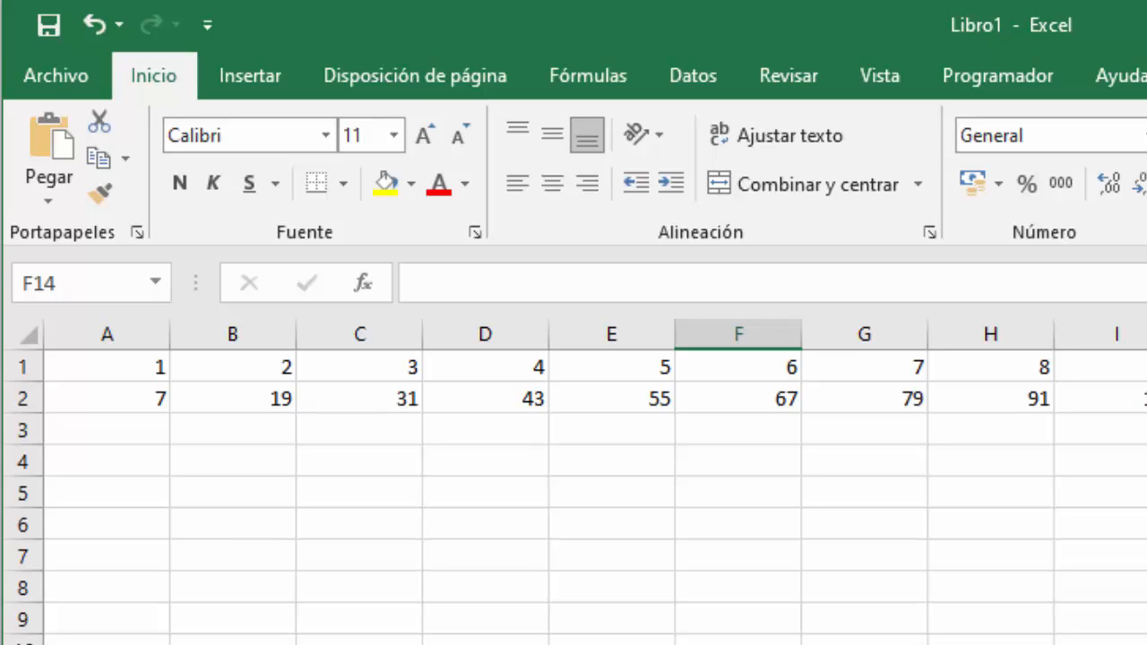
Enter 1 in cell A3 as the starting value of a new column series
click(124, 431)
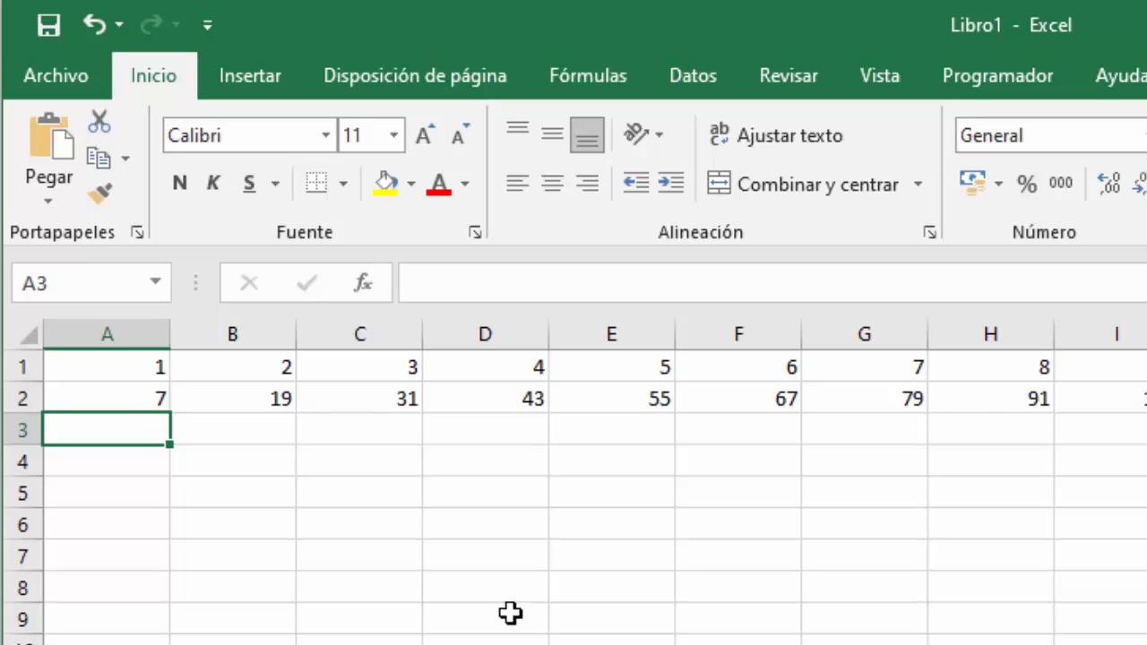
text(1)
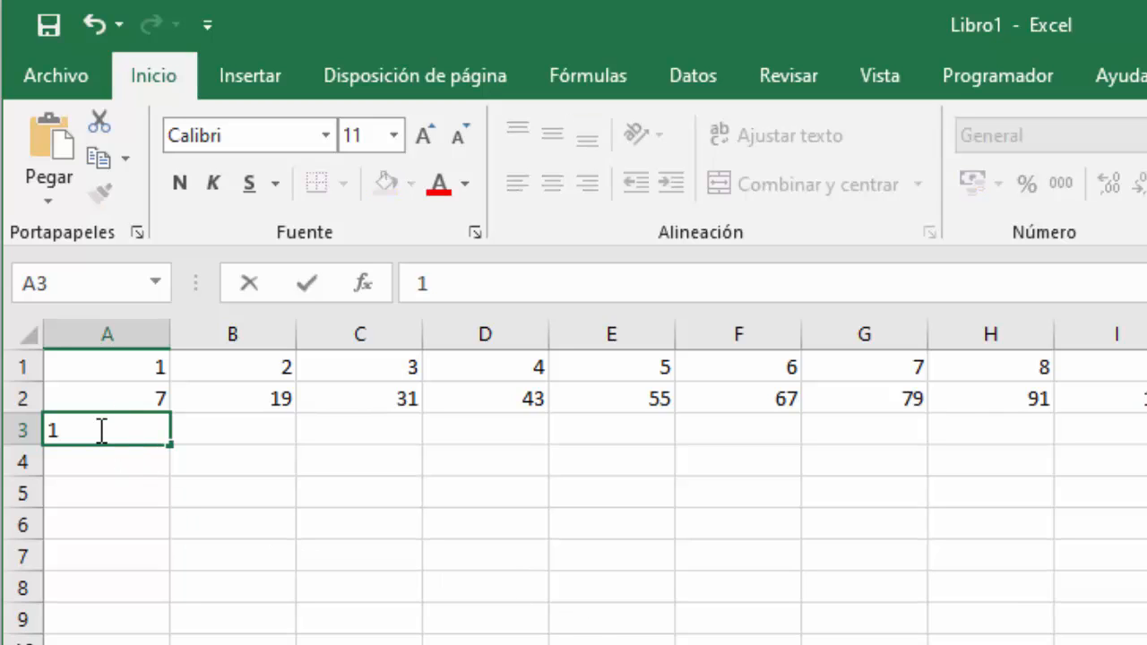
click(175, 599)
Fill A3:A11 with a linear series in columns using an increment of 20
drag(118, 428, 76, 584)
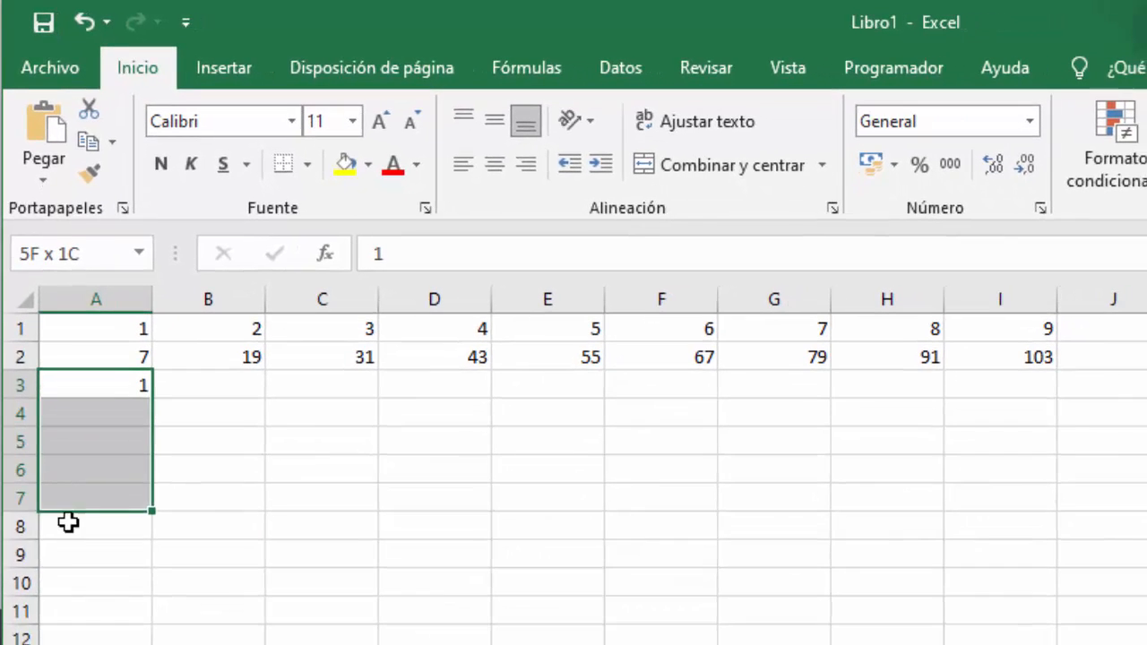
drag(68, 522, 60, 613)
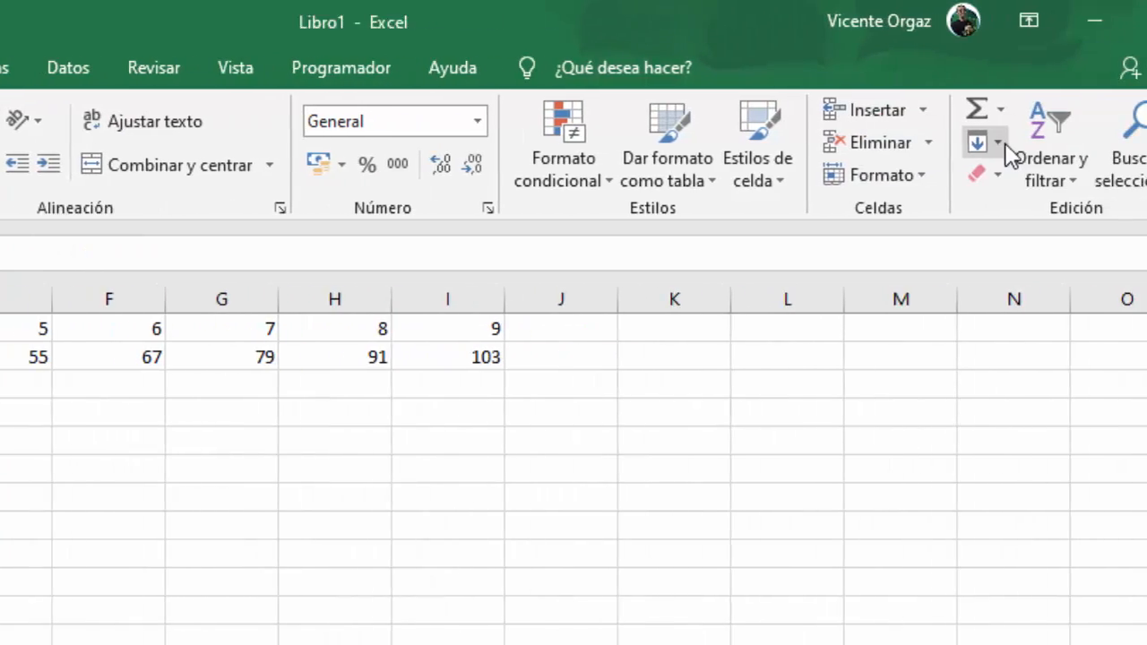
click(888, 143)
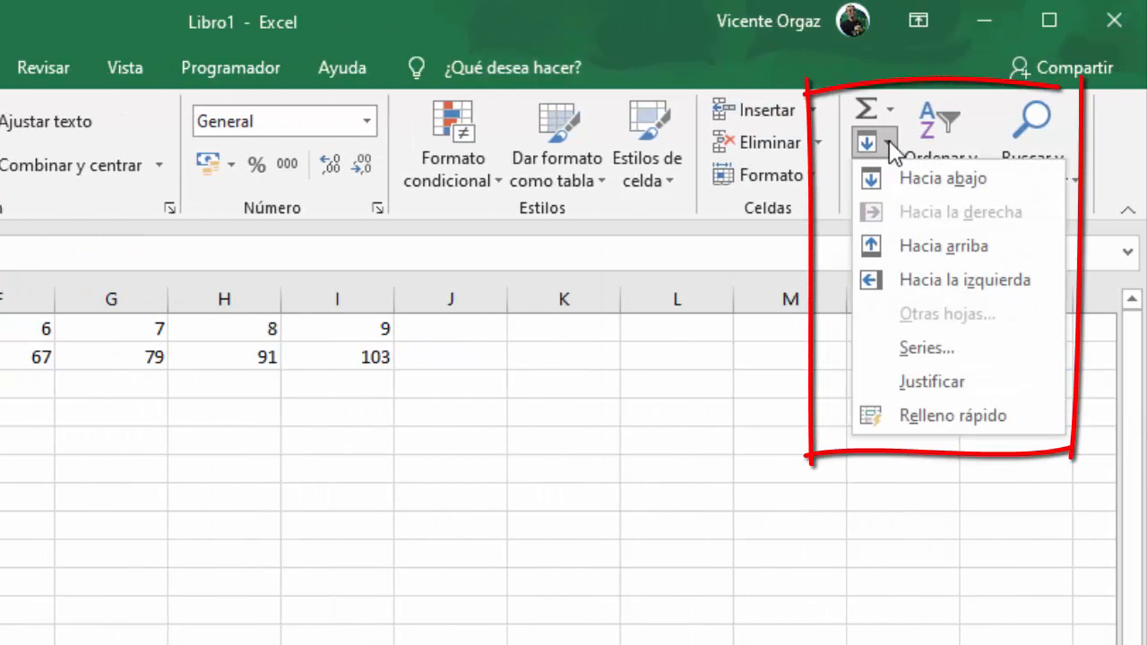
click(905, 349)
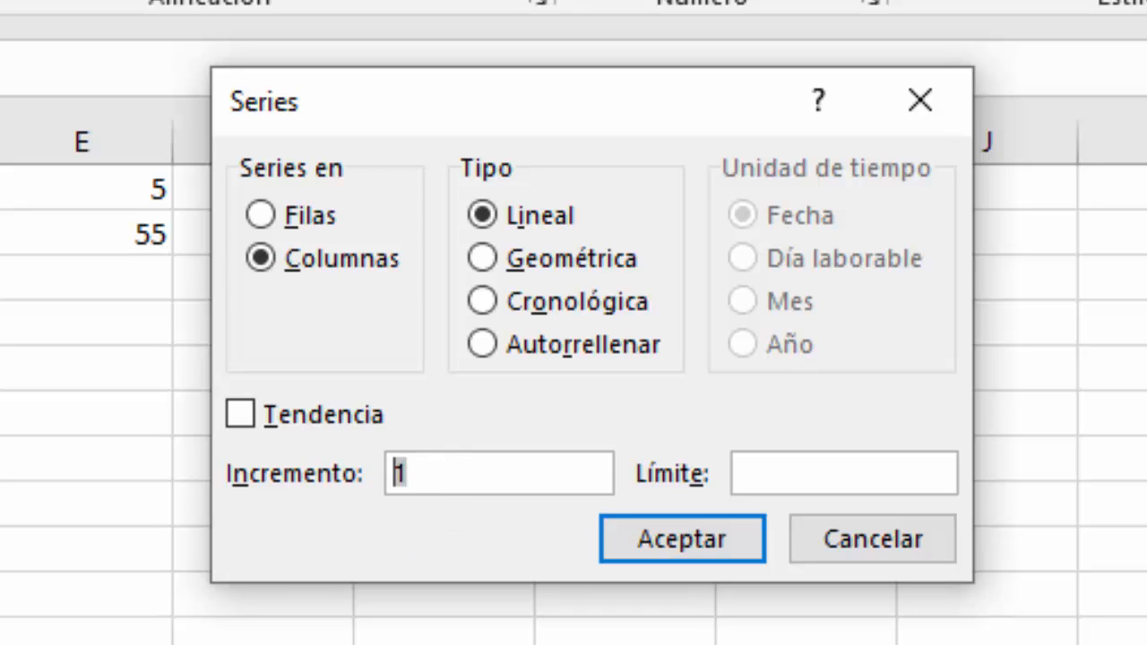
text(20)
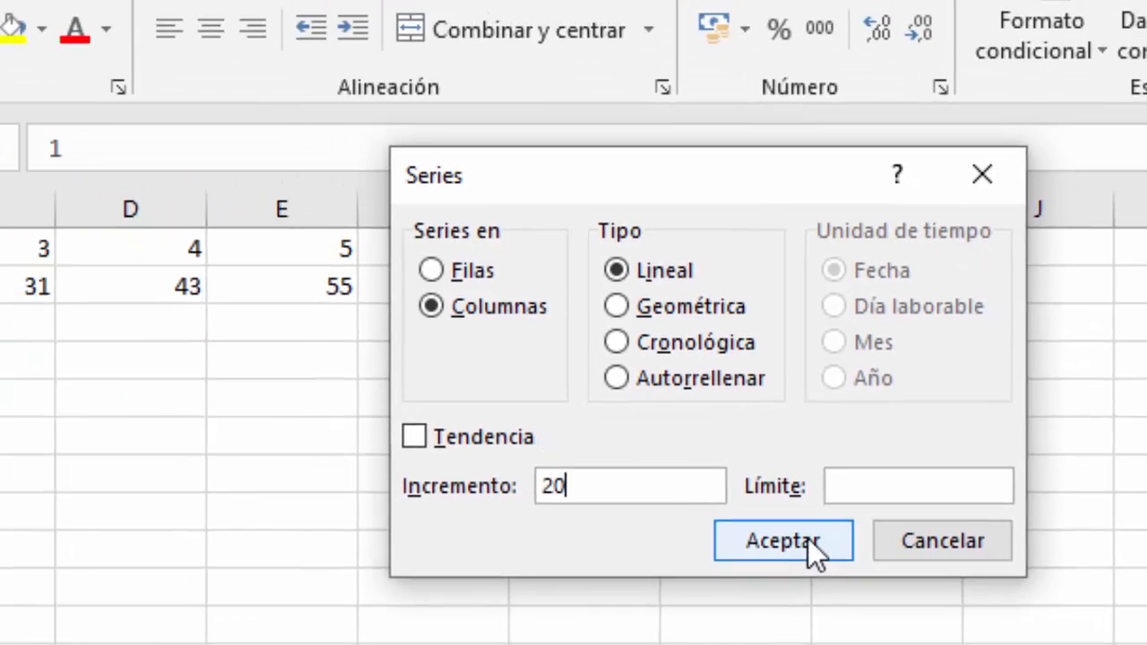
click(718, 543)
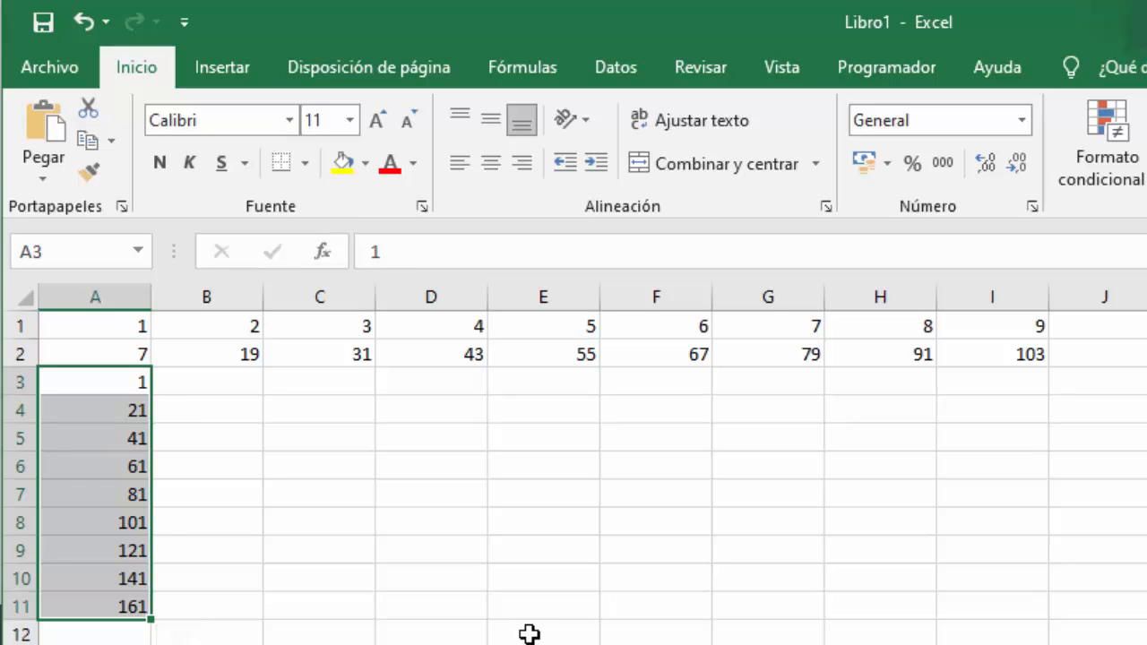
Enter 1 in cell B3 as the starting value of a second column series
click(221, 385)
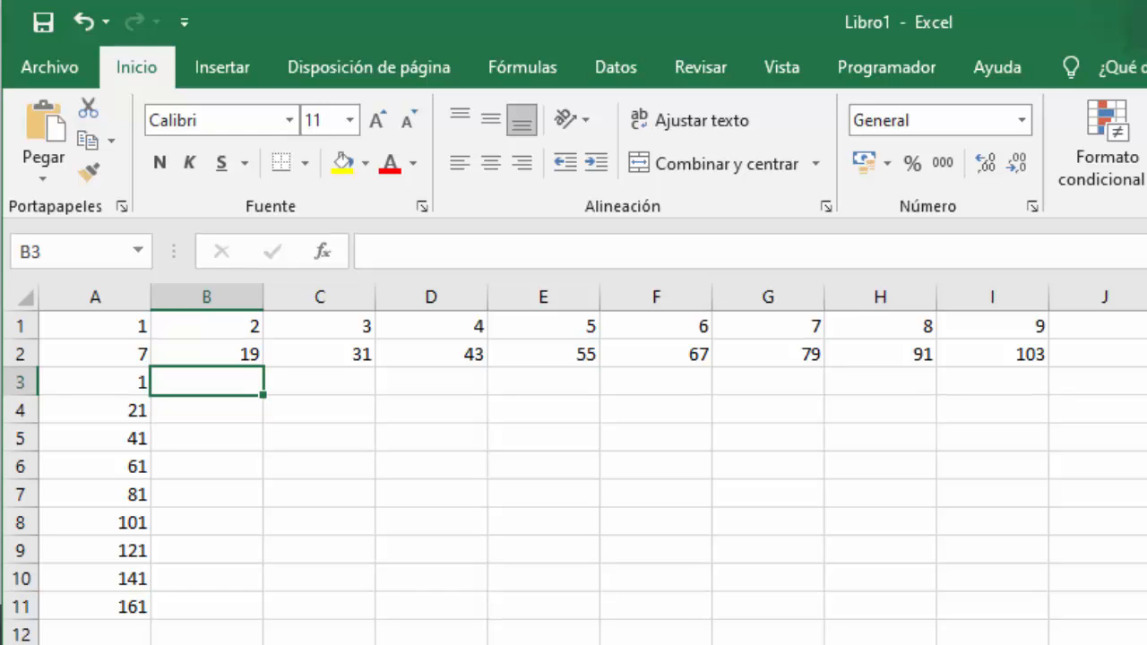
text(1)
click(992, 644)
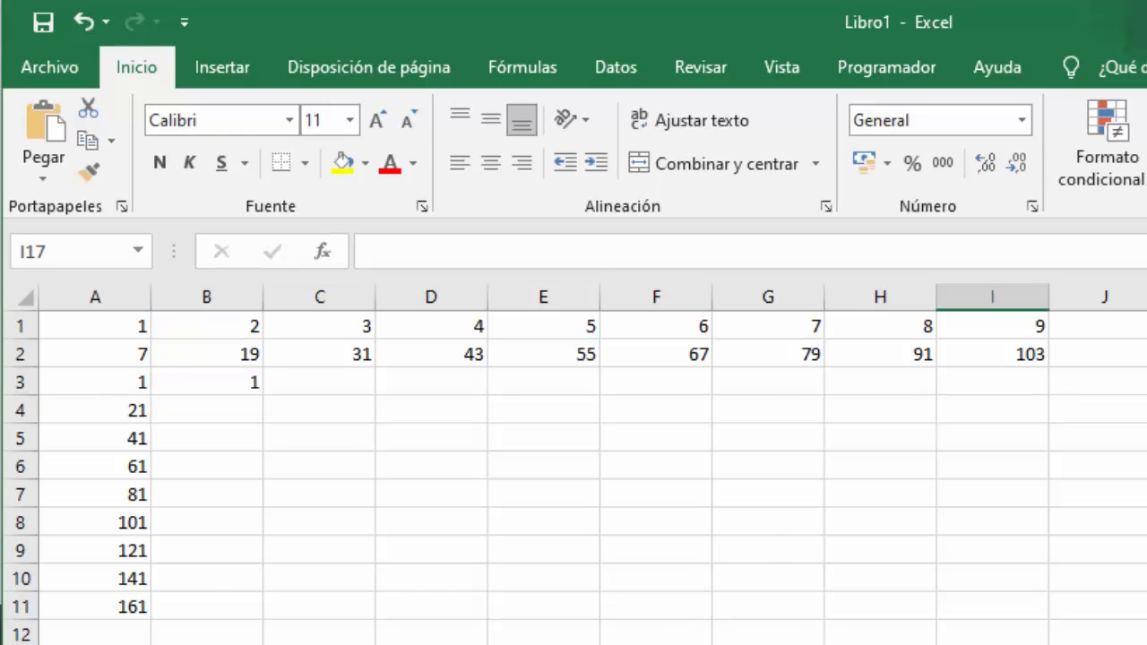
Fill a linear series in columns from B3 with an increment of 20 and a limit of 161
click(208, 380)
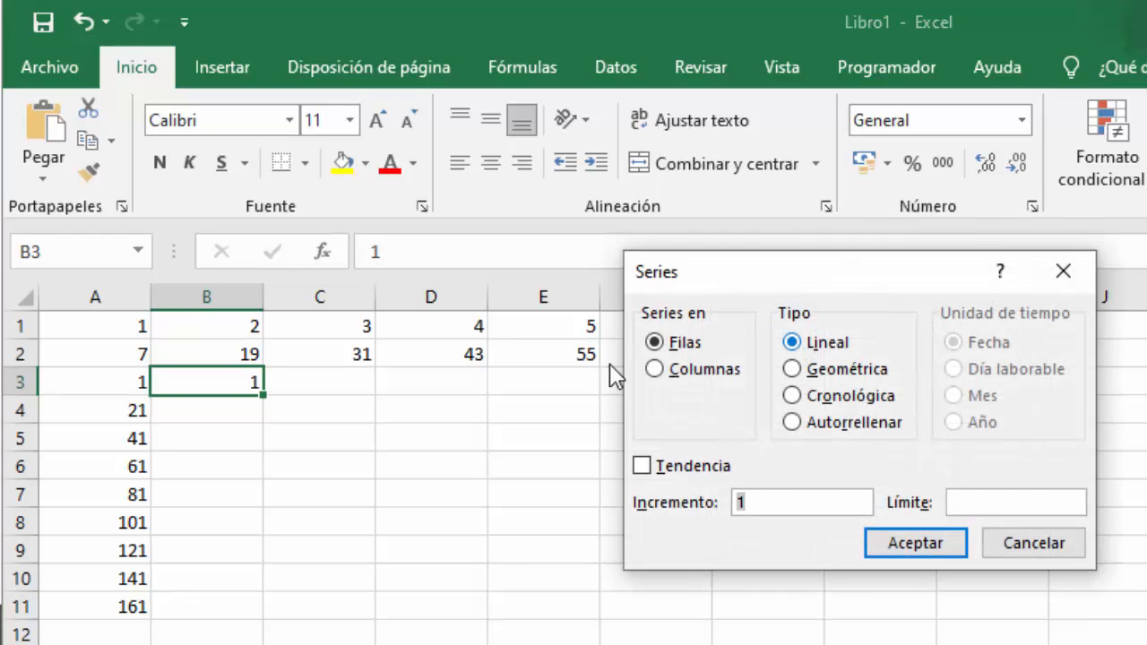
text(20)
click(1022, 498)
text(161)
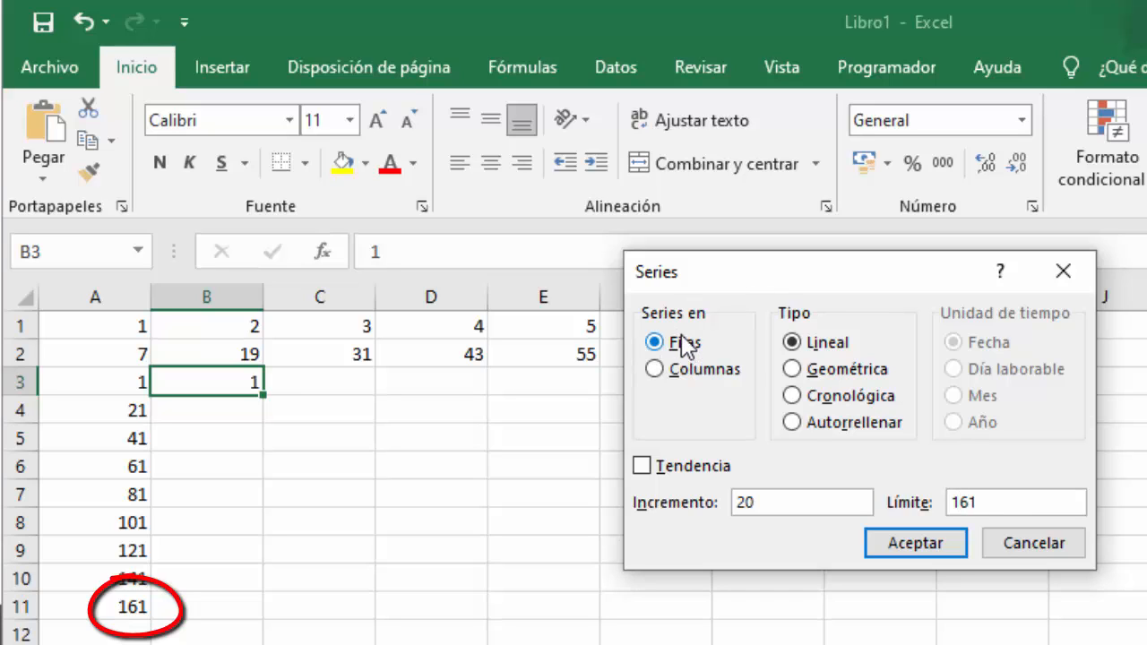
click(658, 373)
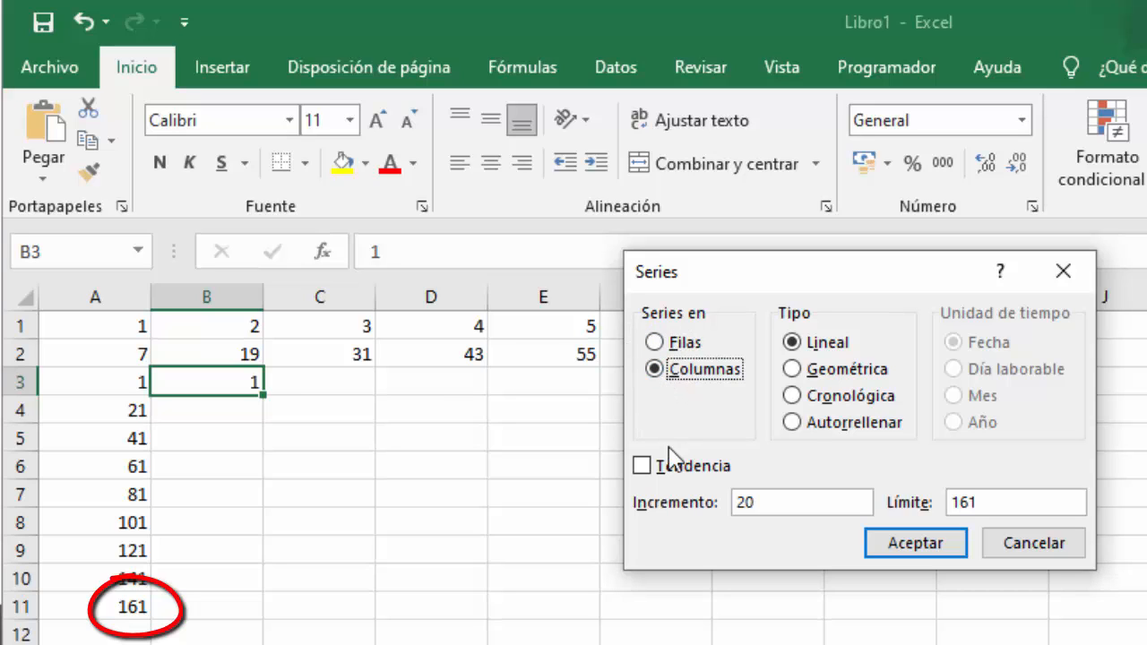
click(921, 558)
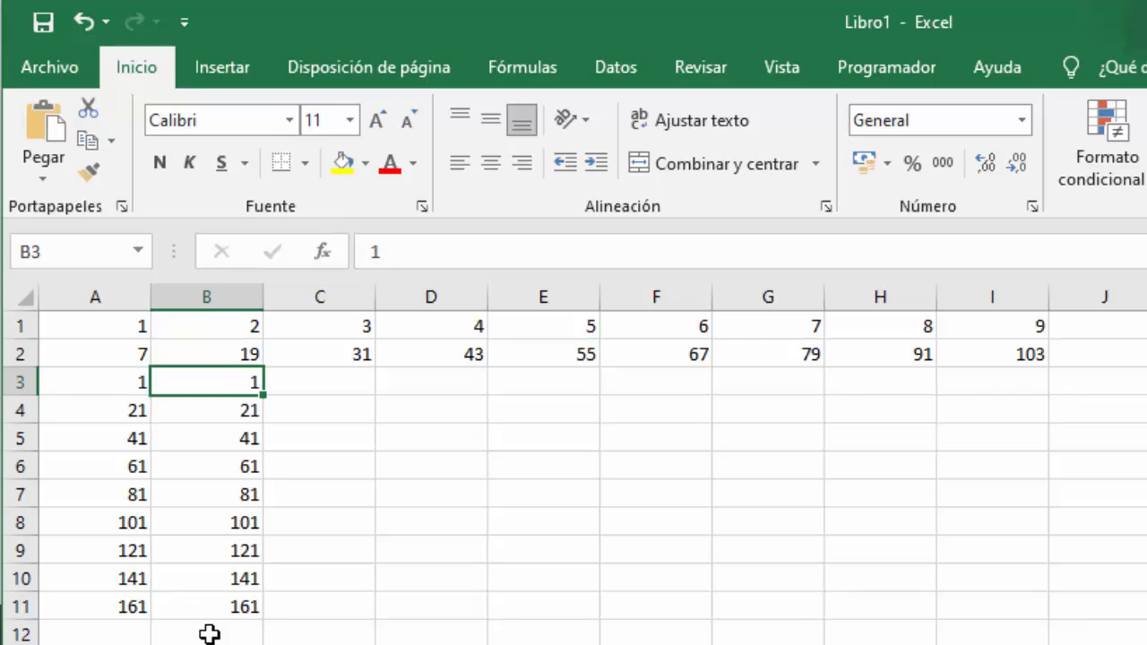
Enter 1970 in cell A12 as the starting value of a year series
click(87, 634)
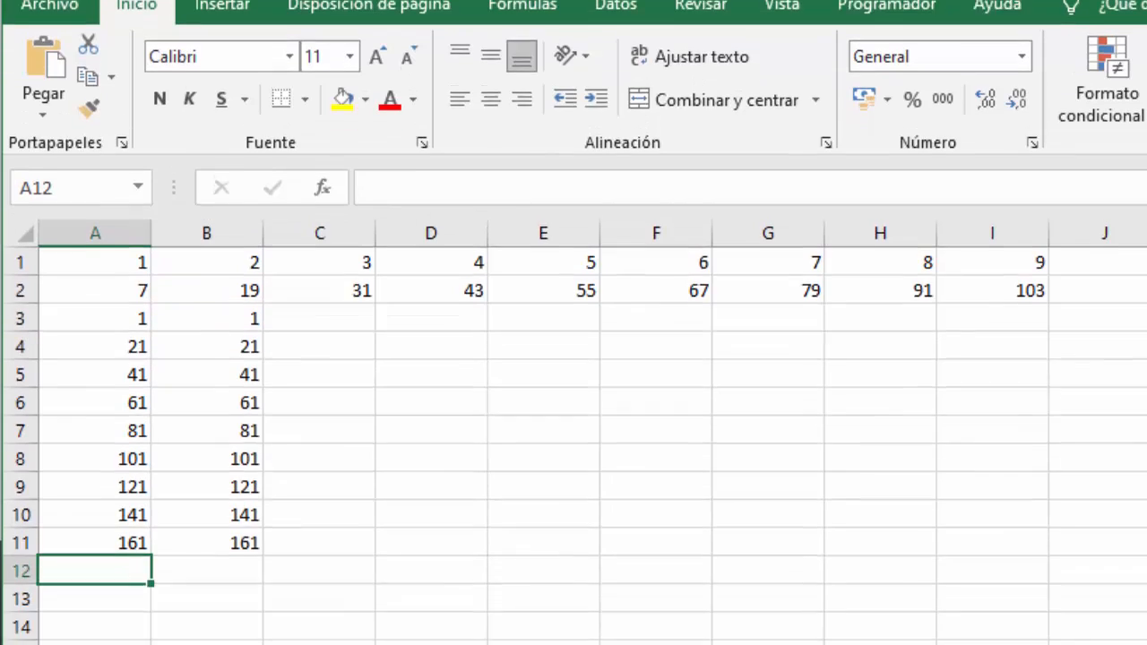
text(1970)
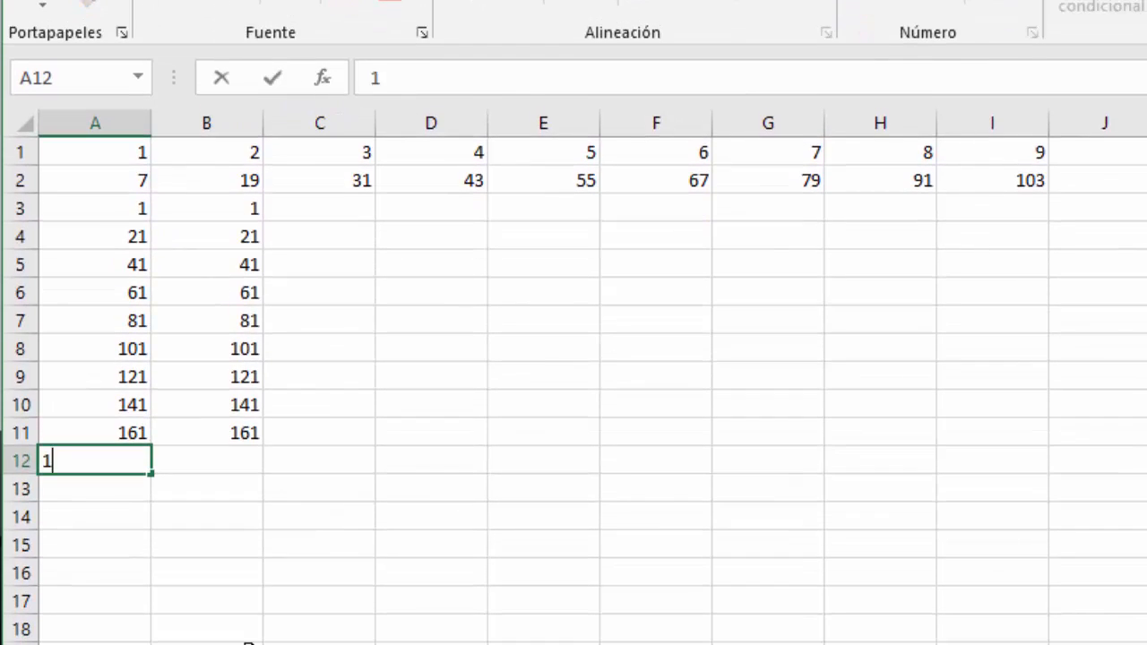
click(249, 642)
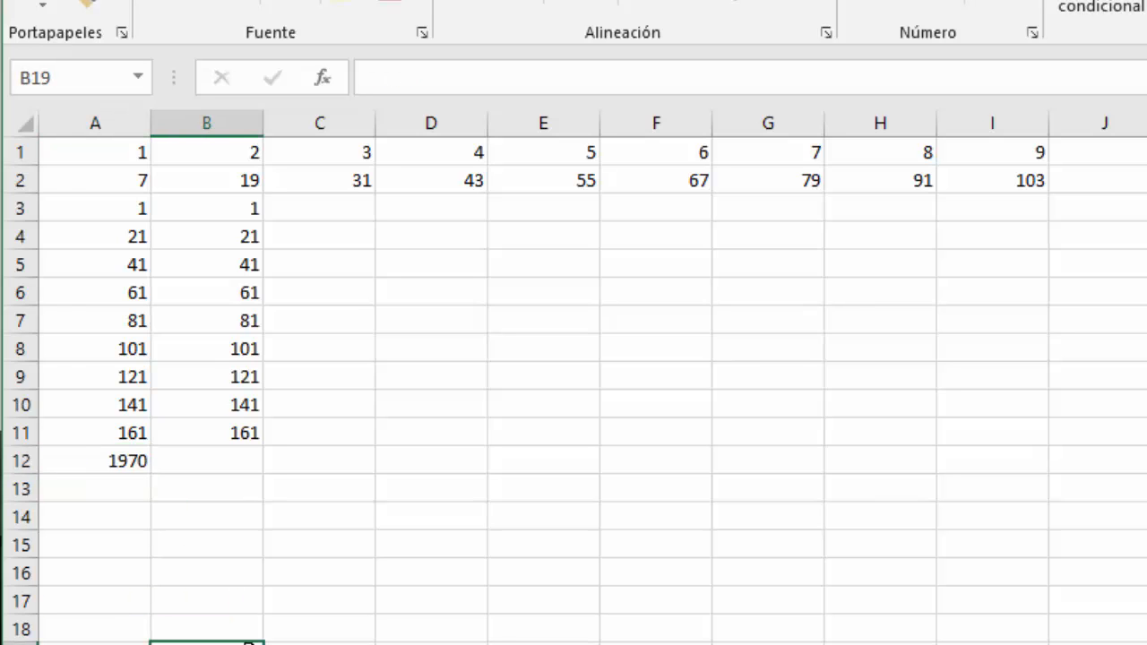
Fill a linear series in rows from A12 with an increment of 5 and a limit of 2020
click(116, 463)
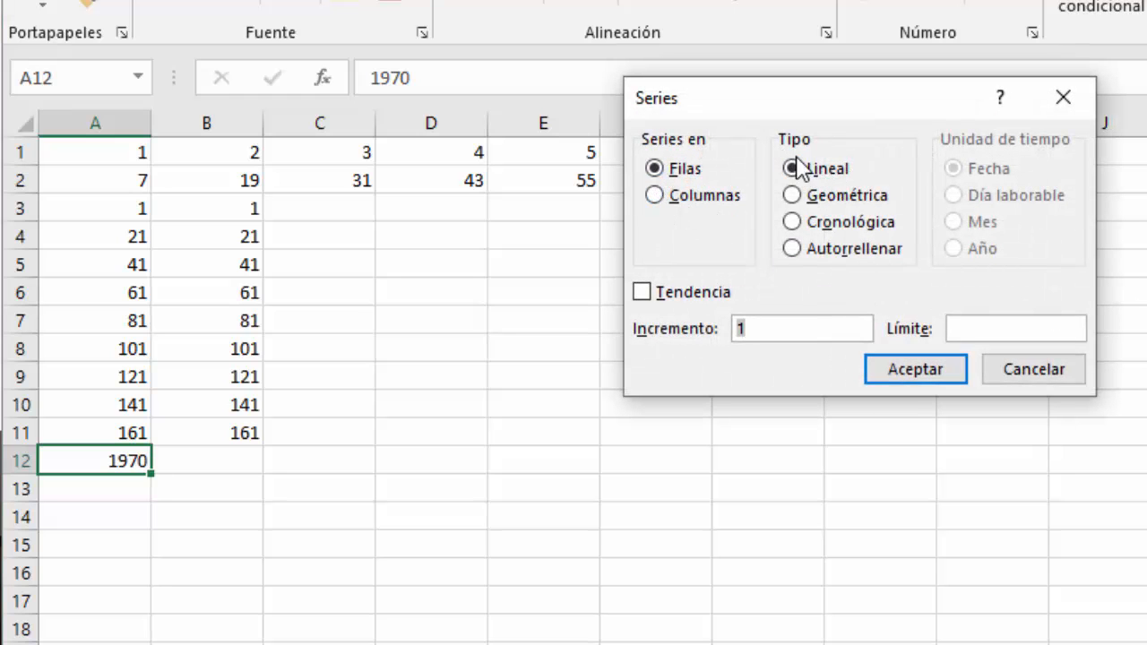
click(769, 329)
key(BackSpace)
text(5)
click(997, 332)
text(2020)
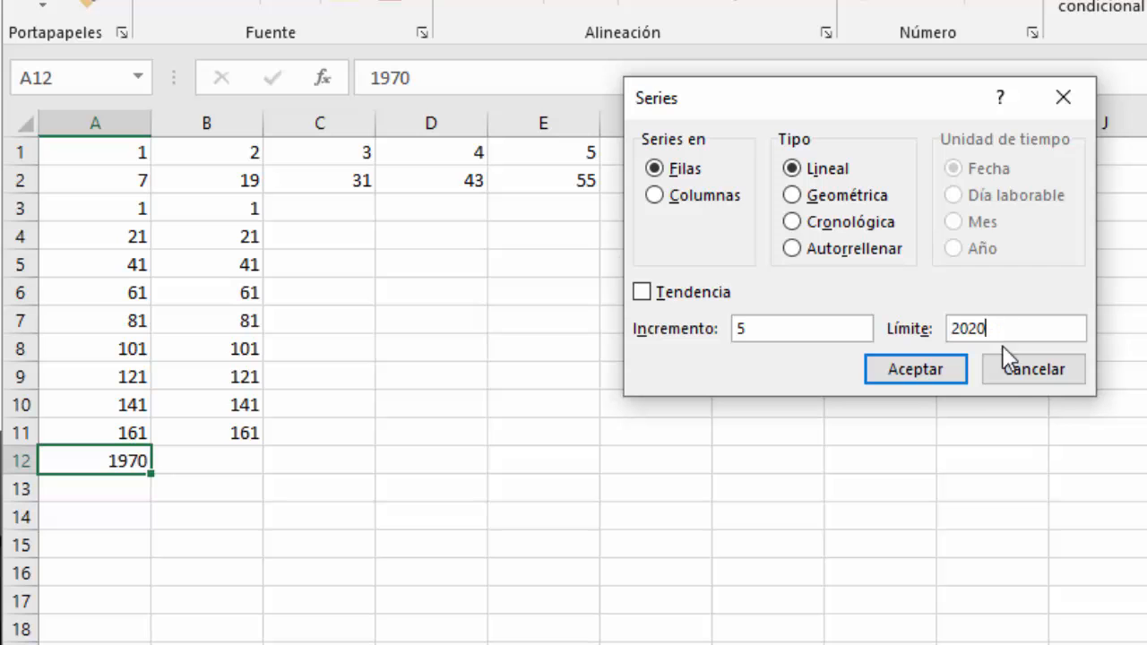
click(928, 375)
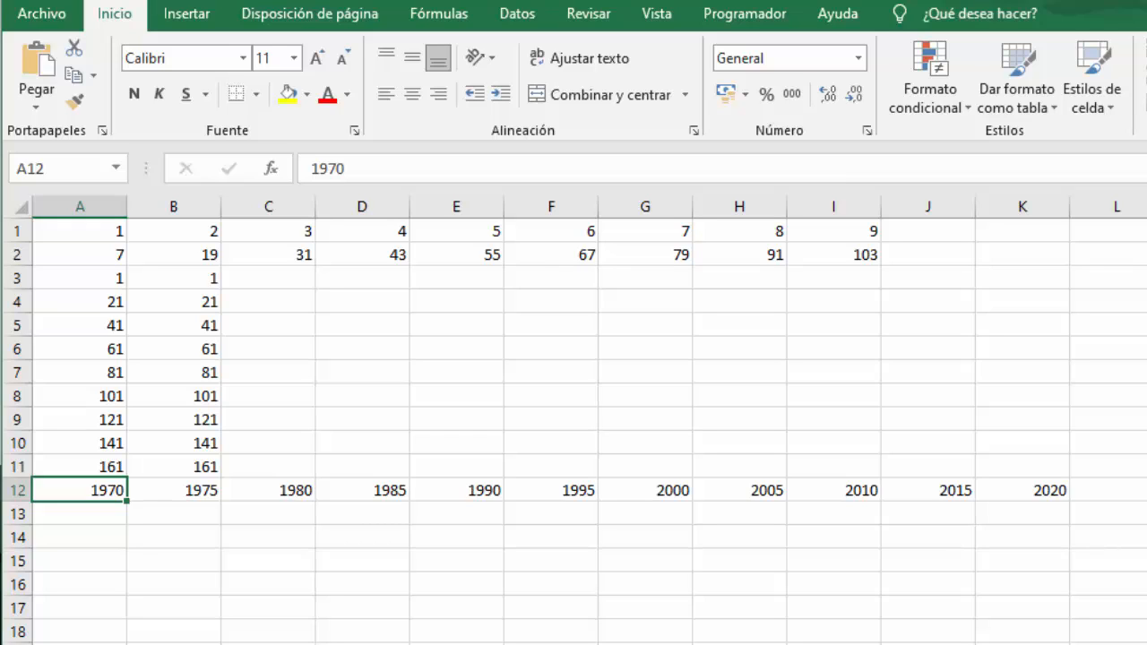
Enter 3598 in A14 and 4153 in B14 as the starting values of a trend series
click(287, 611)
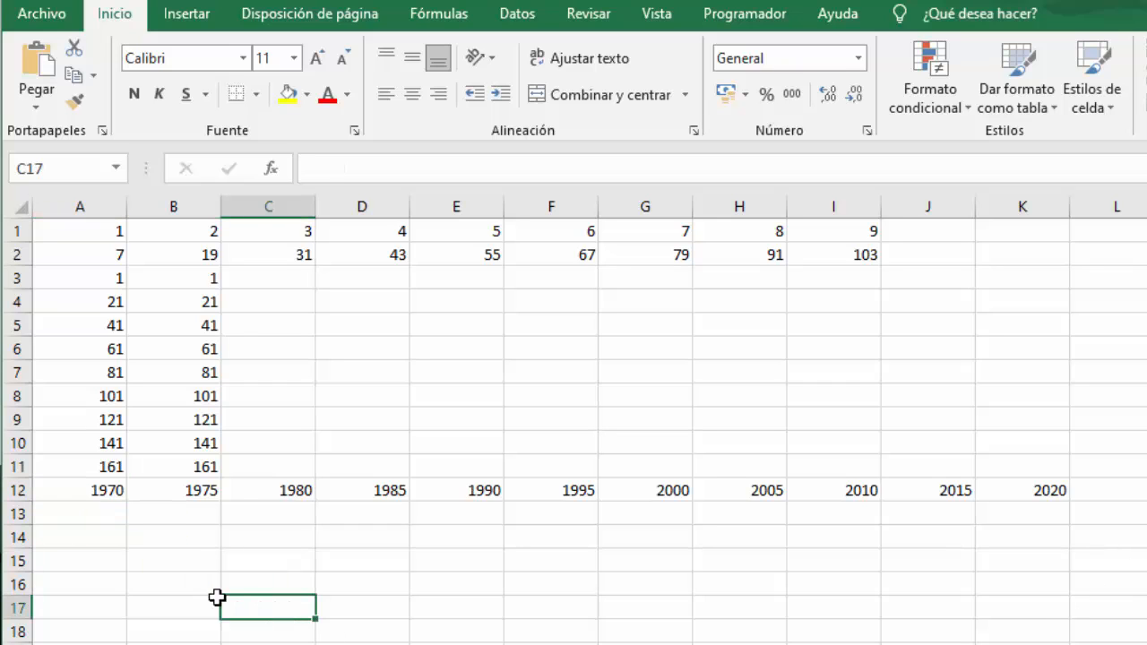
click(84, 534)
text(3598)
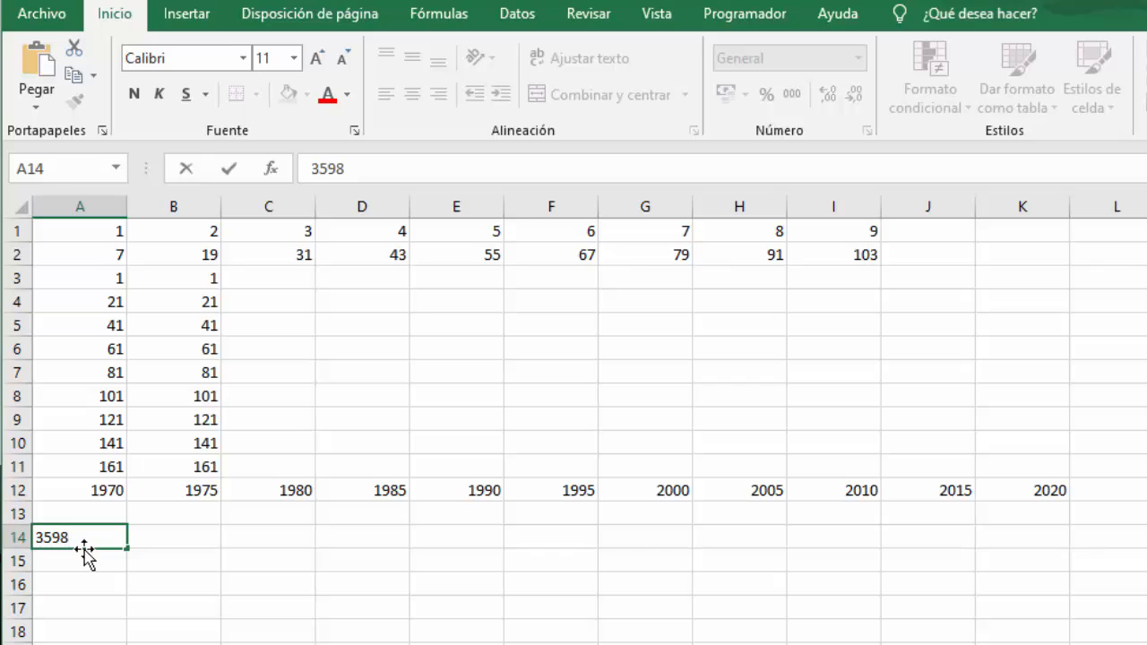
click(206, 625)
click(166, 536)
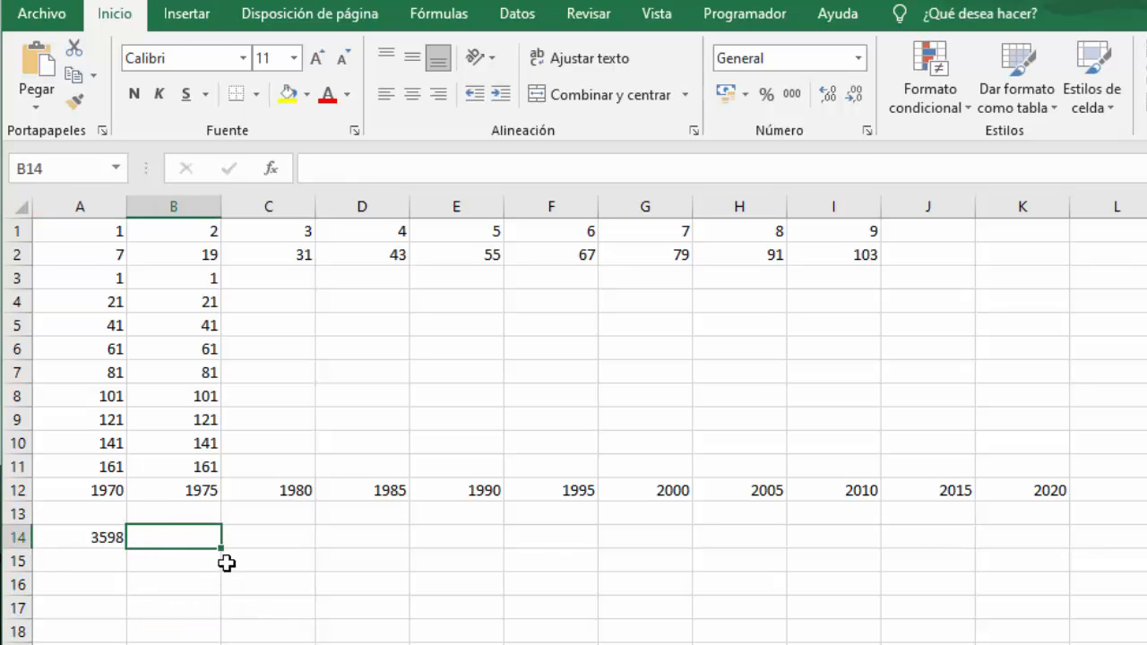
text(4158)
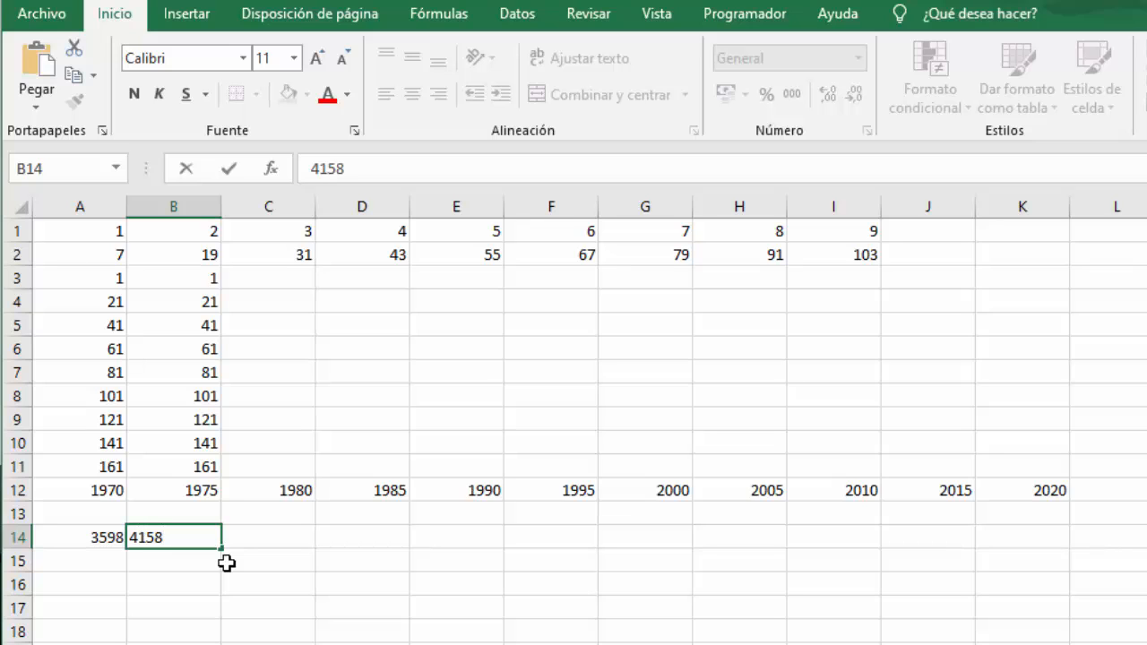
key(BackSpace)
text(3)
key(Return)
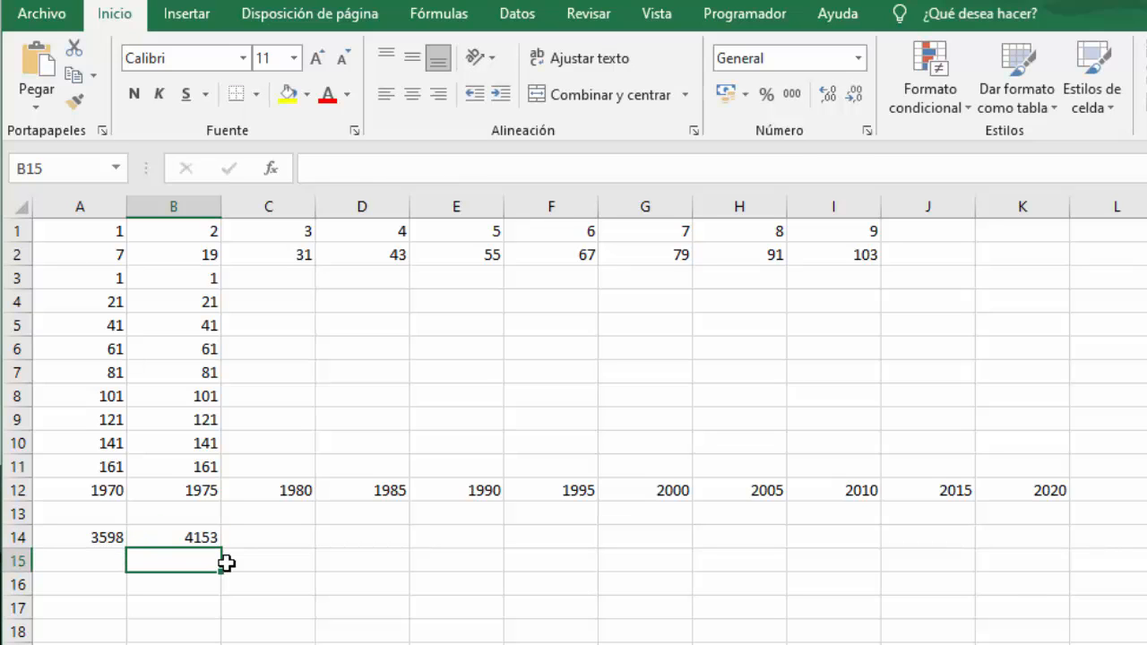
Fill A14:K14 with a linear series in rows using the Trend option
drag(84, 537, 176, 538)
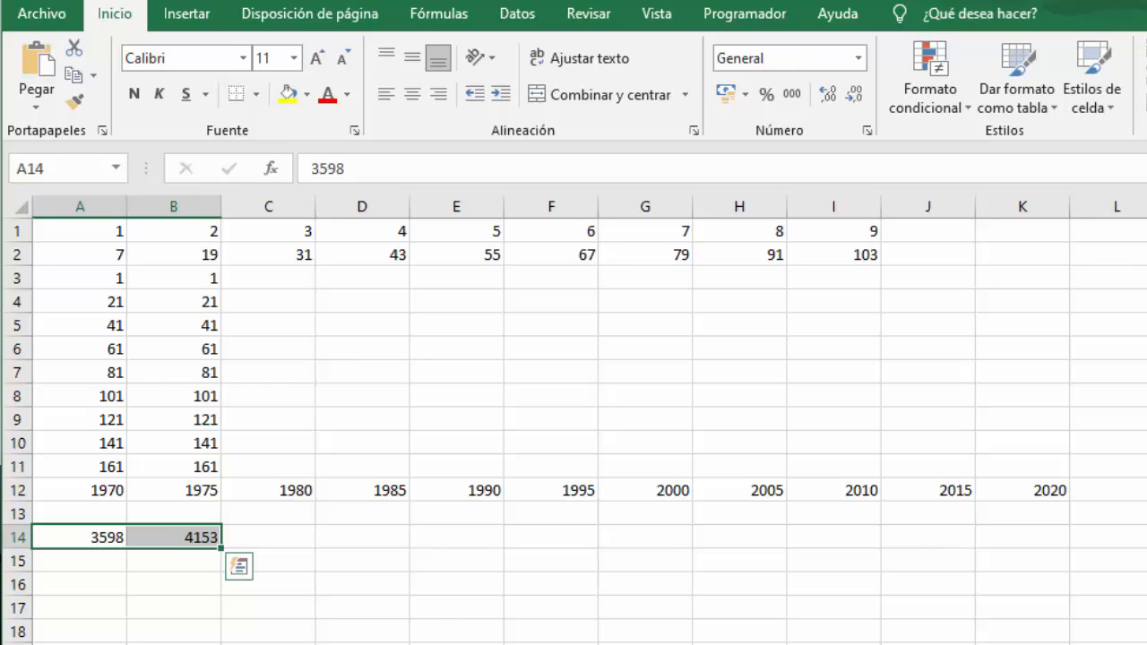
click(447, 633)
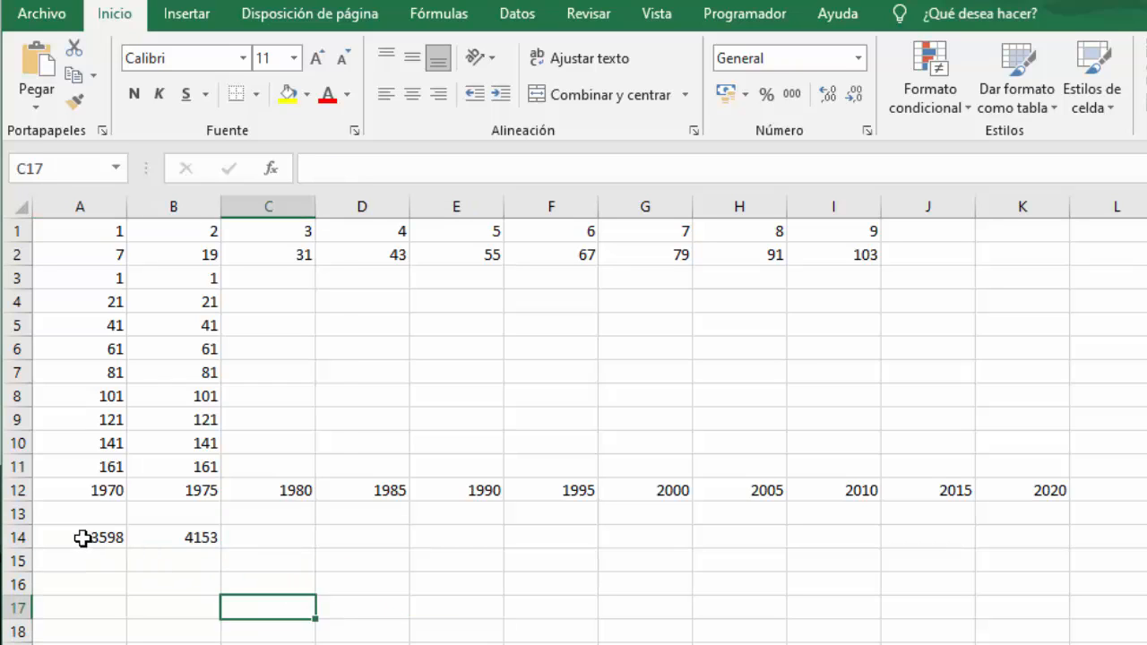
drag(82, 538, 1023, 542)
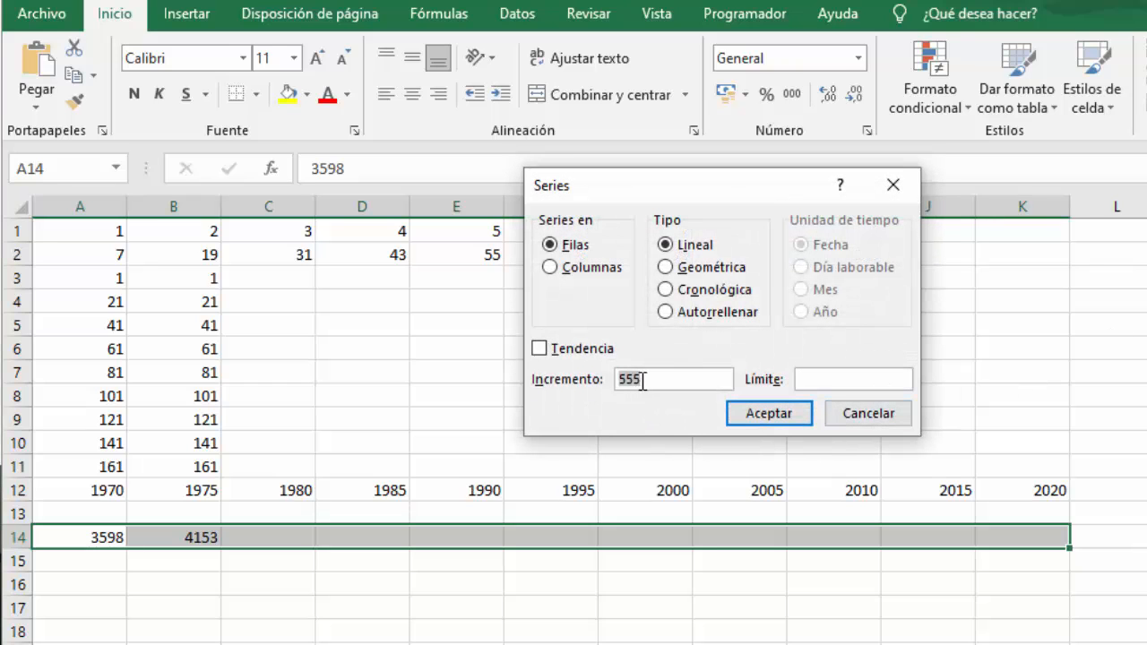
key(BackSpace)
click(540, 348)
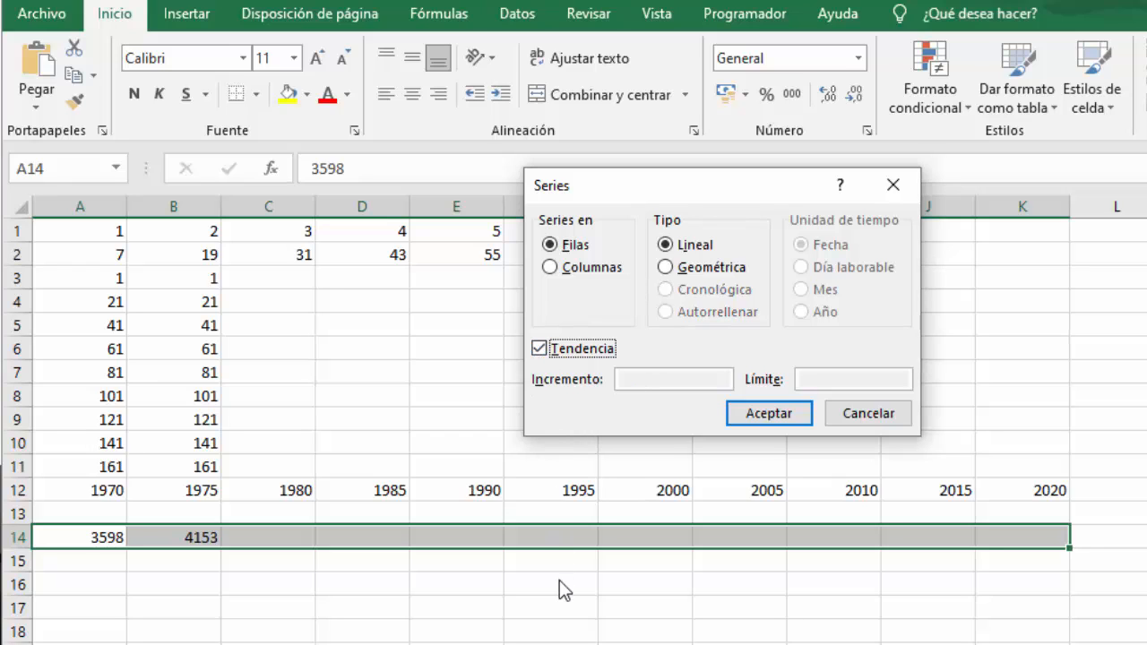
click(778, 416)
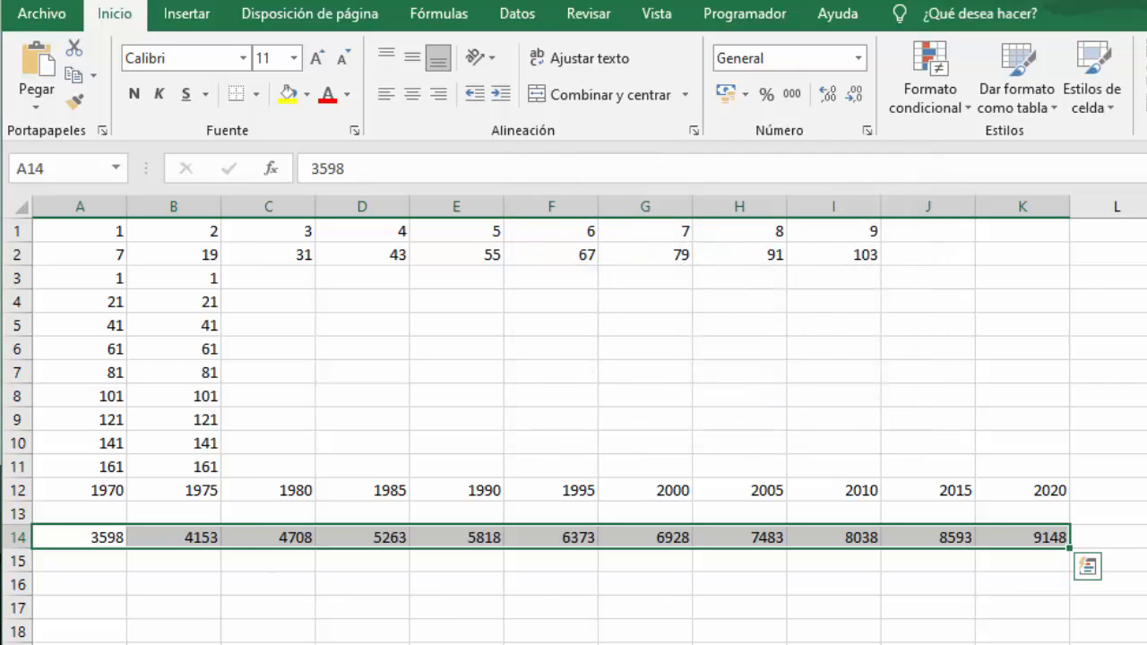
Enter 3598 in A16 and 4153 in B16 as the starting values of another row series
click(84, 586)
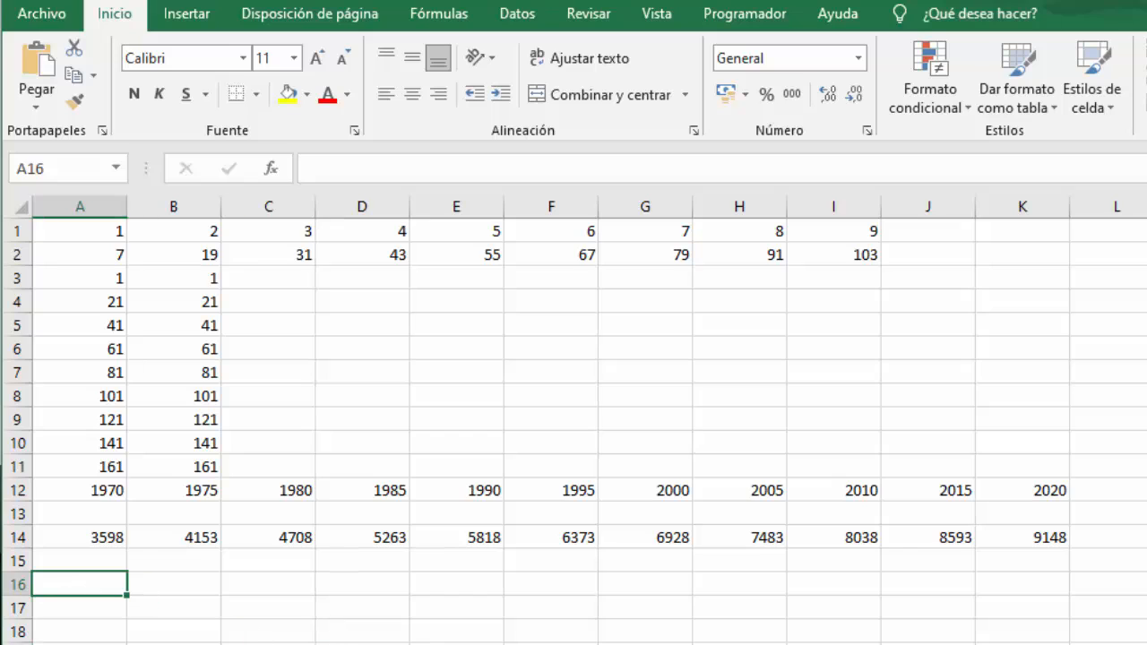
text(35)
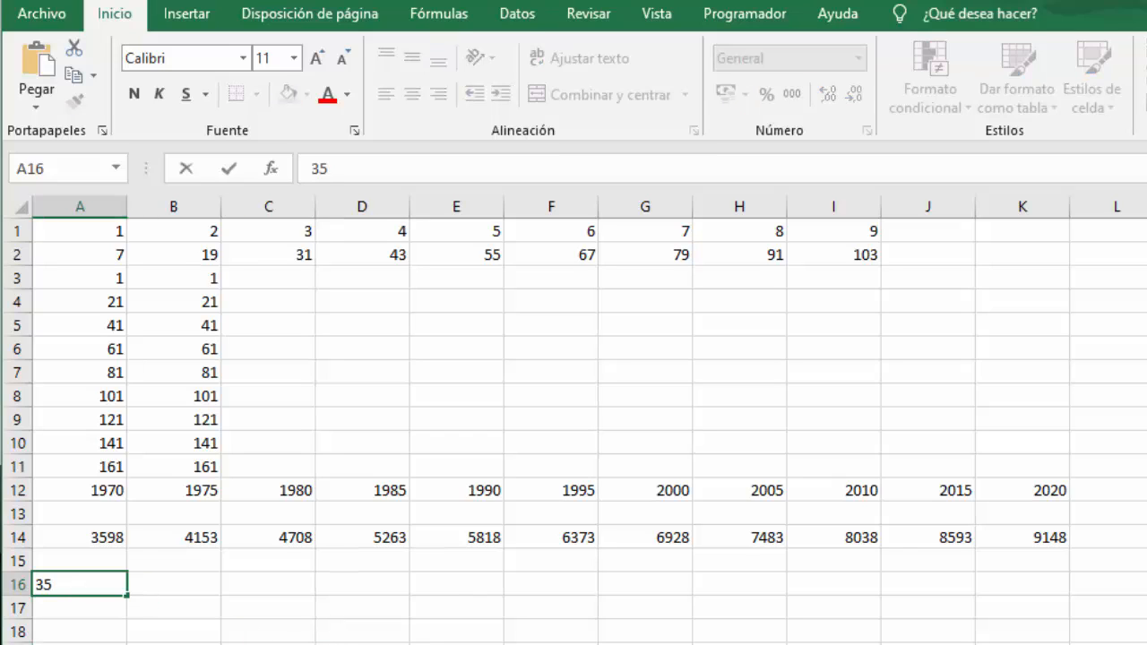
text(98)
key(Tab)
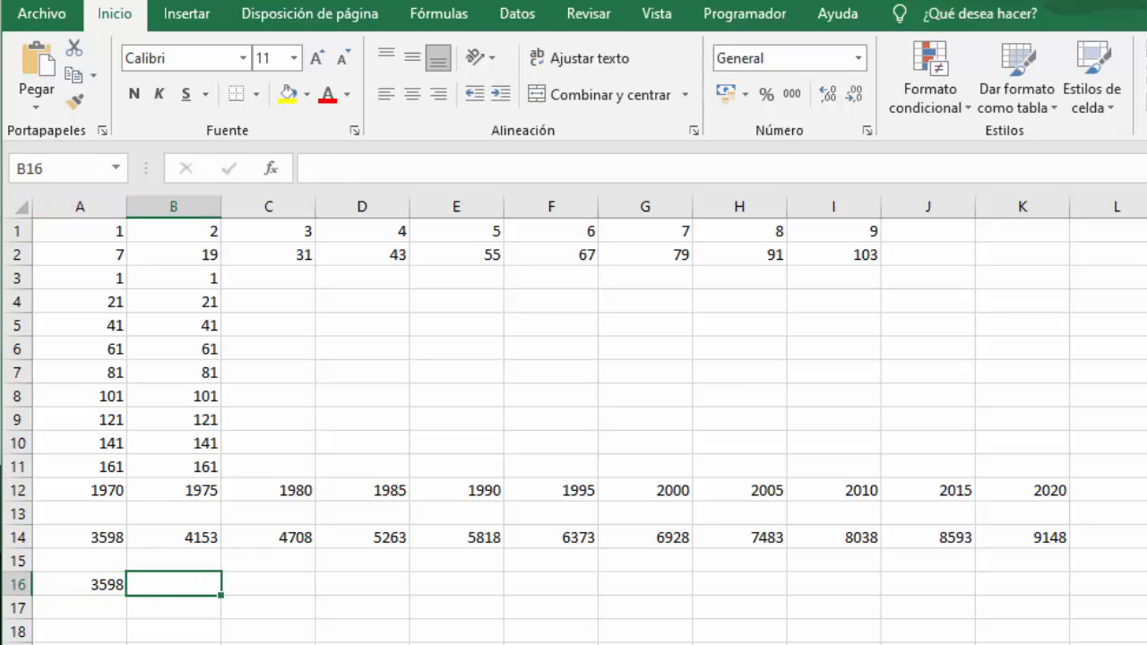
text(4153)
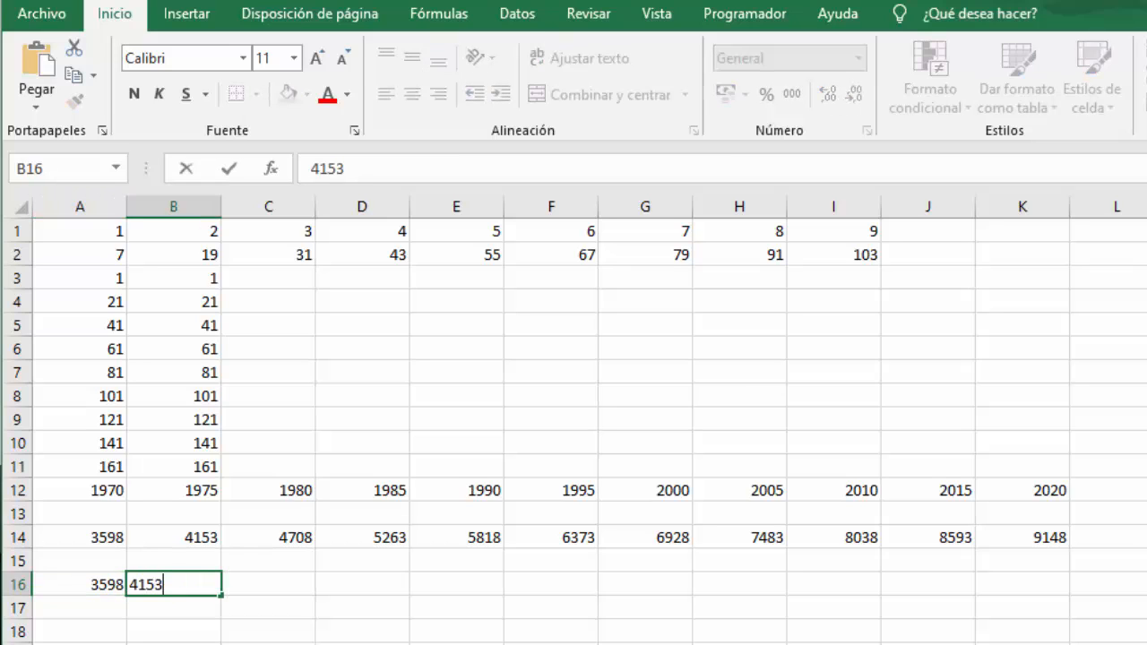
click(362, 644)
drag(81, 587, 1040, 592)
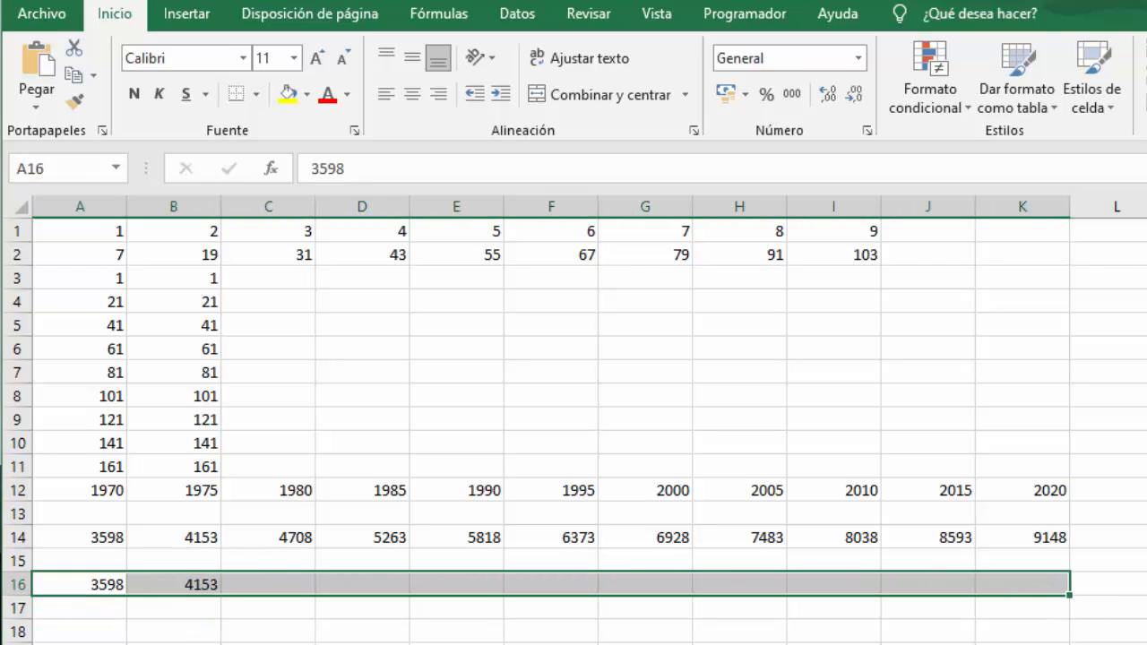
click(1146, 231)
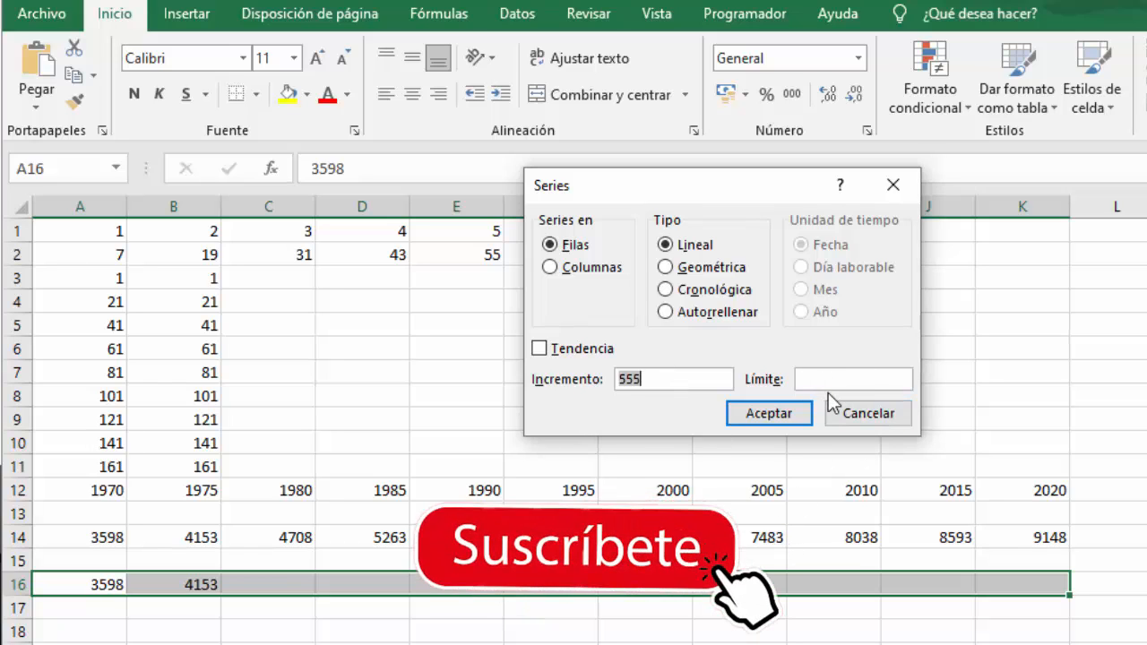
click(865, 415)
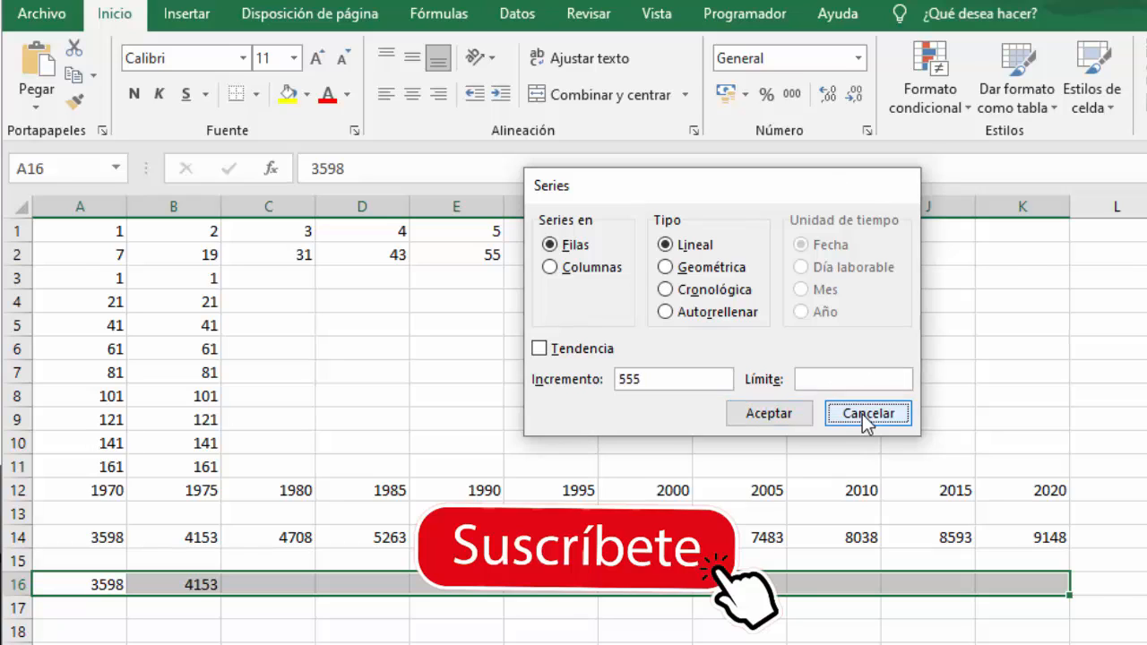
click(551, 644)
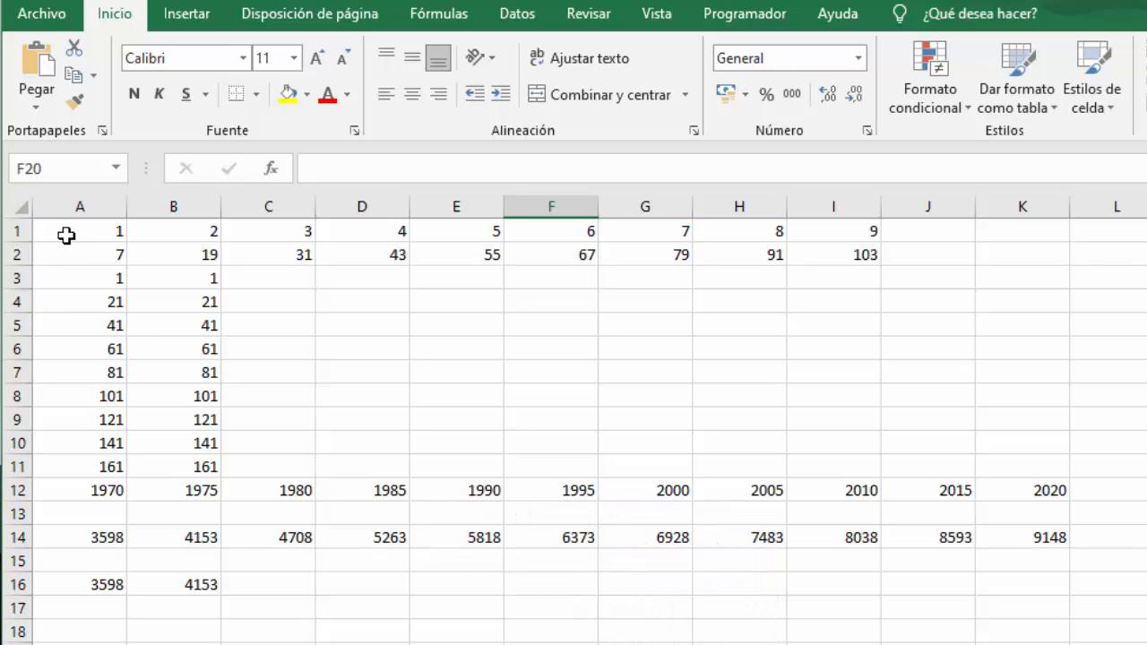
Clear all the series data from the worksheet, starting at cell A1
drag(69, 234, 1107, 643)
key(Delete)
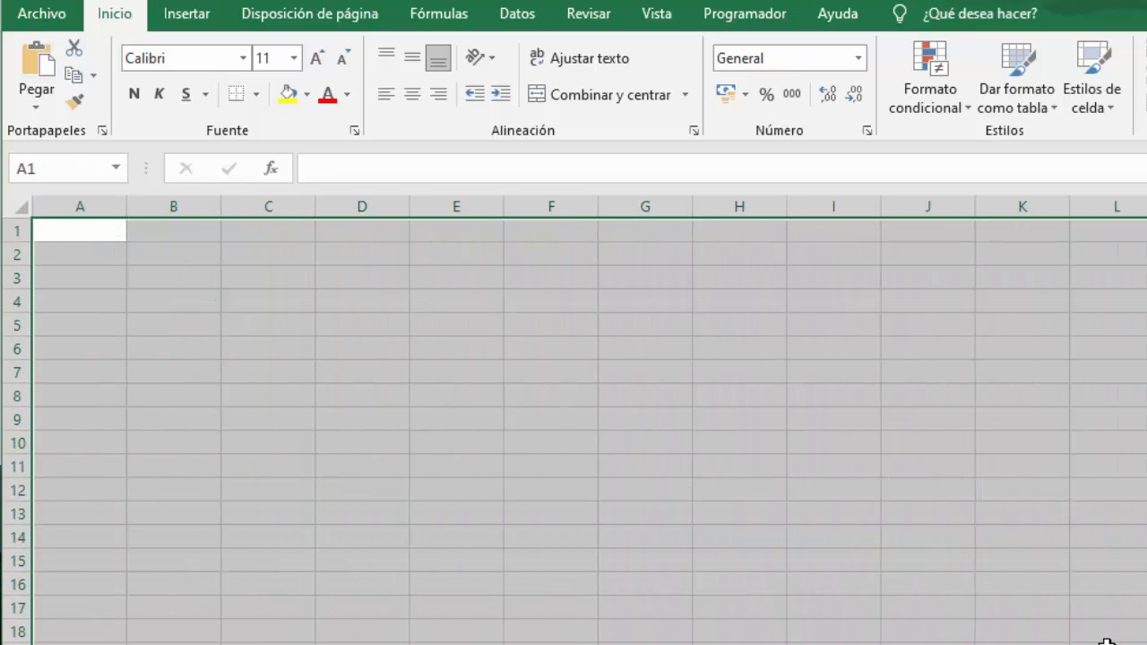
click(1106, 643)
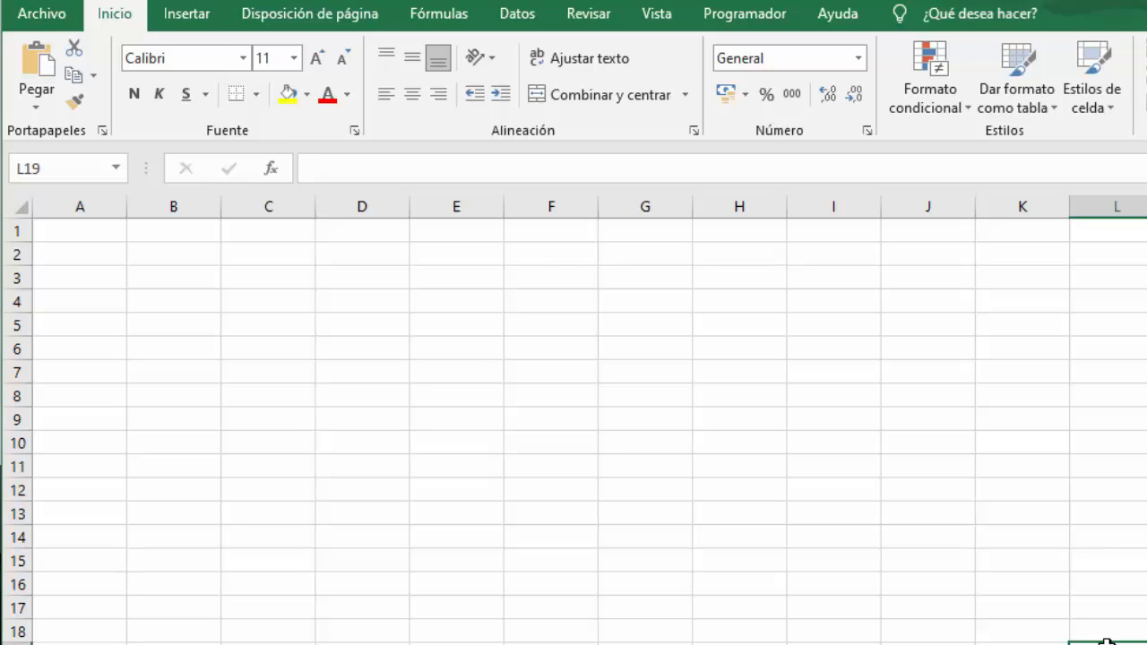
Enter 1 in A1 and 2 in B1 on the emptied worksheet
click(95, 237)
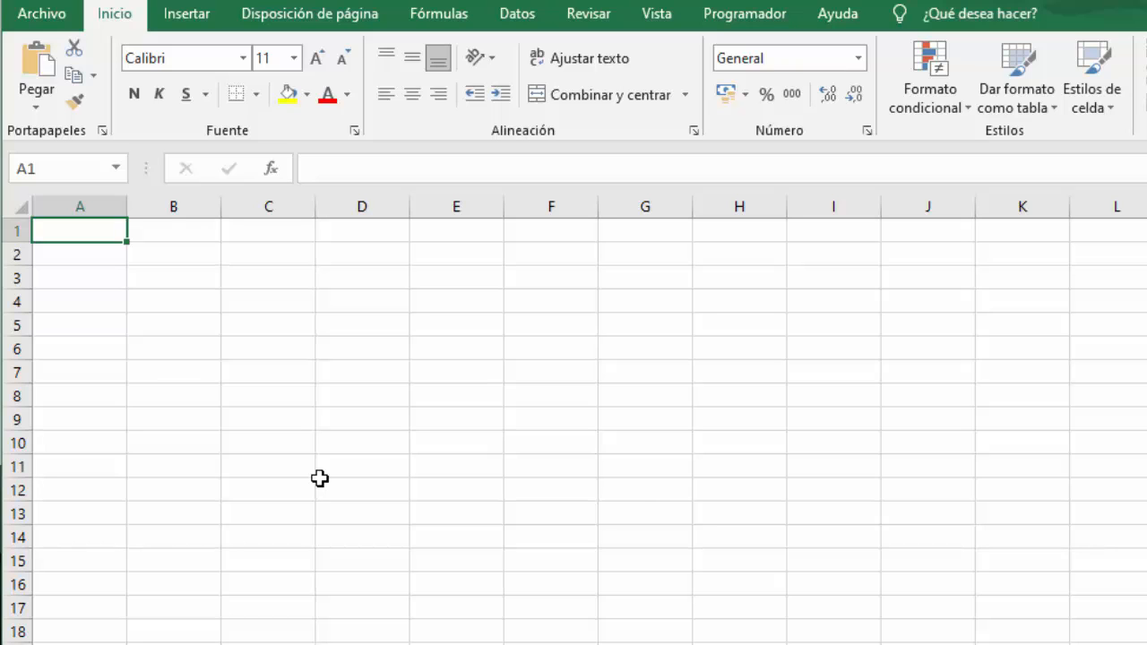
text(1)
key(Tab)
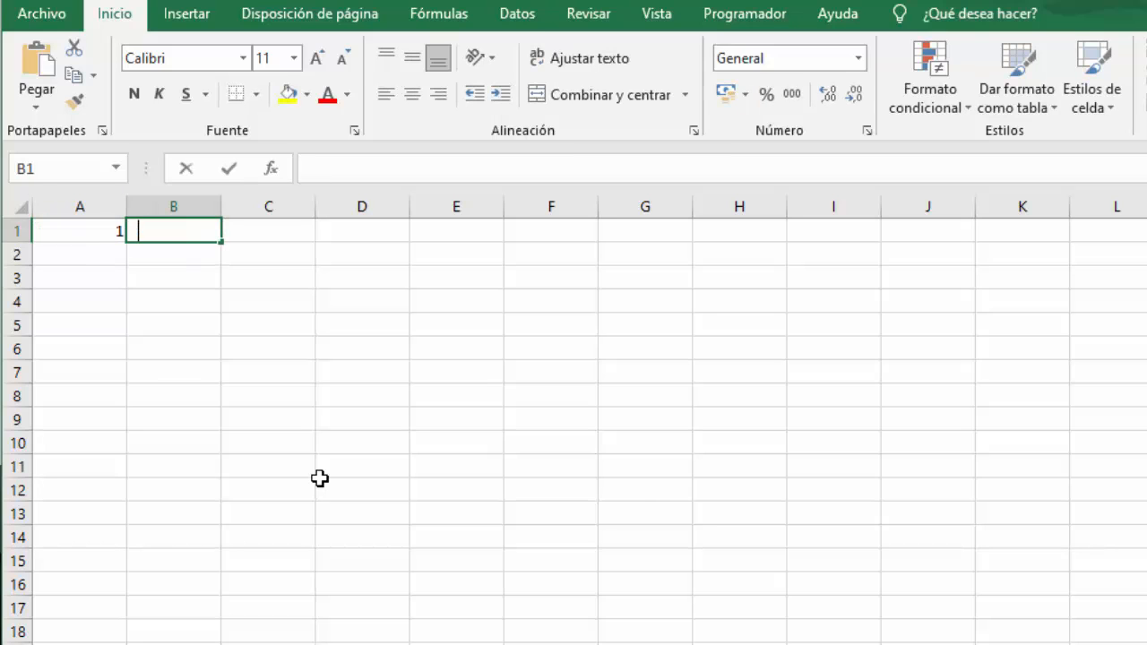
text(2)
key(Tab)
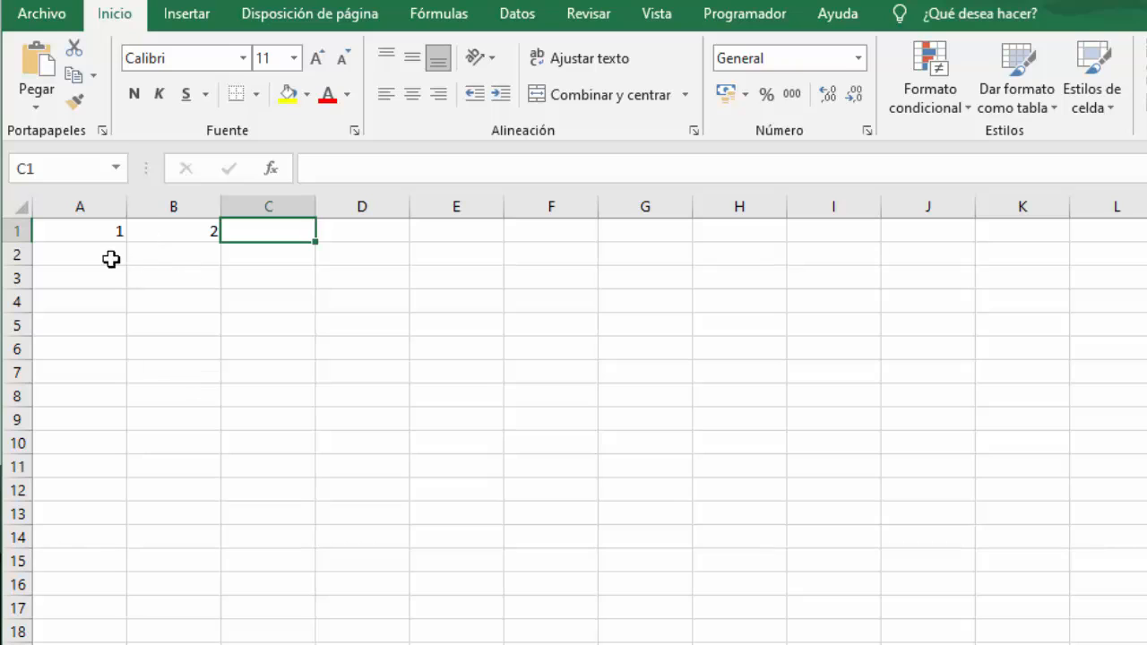
Extend the 1, 2 series in row 1 from A1:B1 through J1 with AutoFill
click(83, 228)
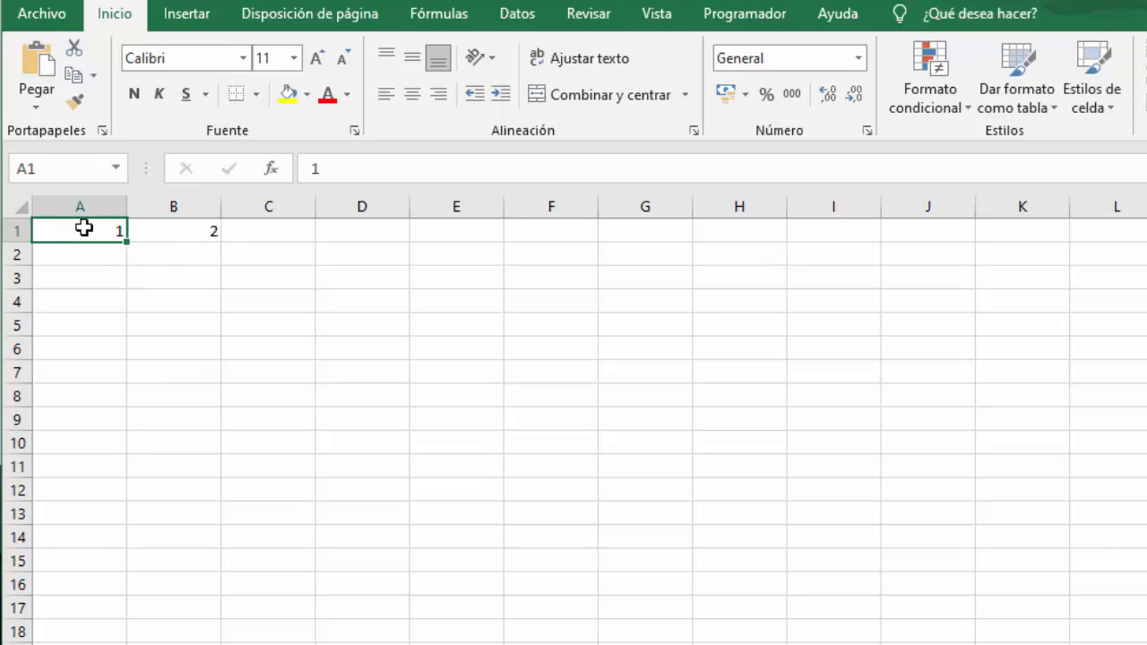
click(159, 232)
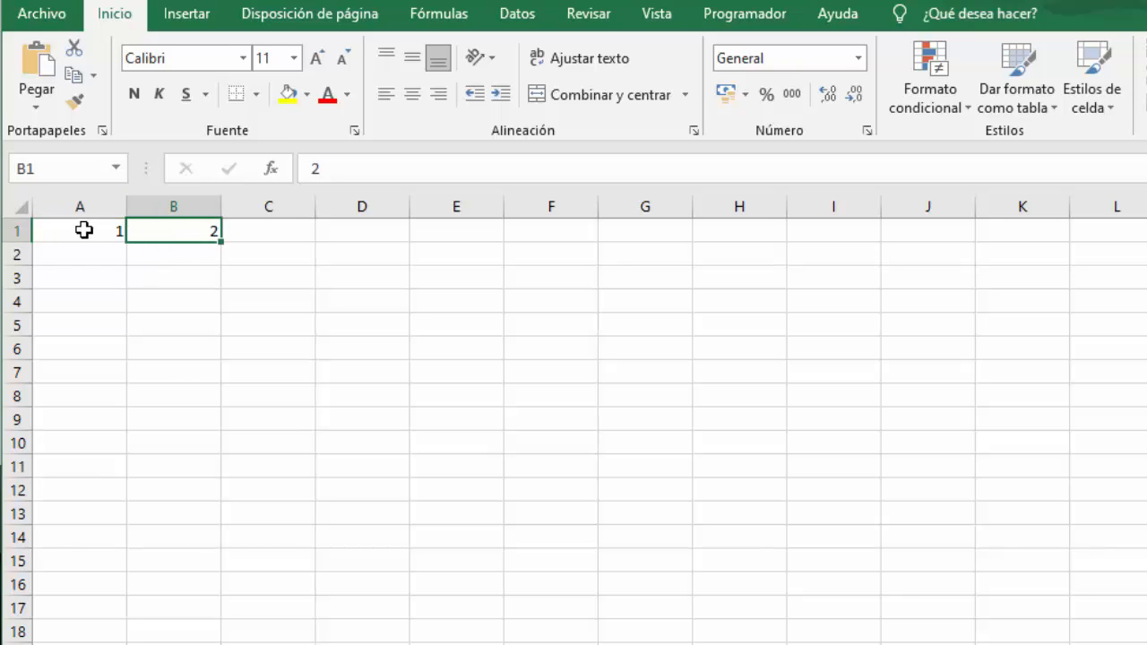
drag(84, 230, 938, 245)
click(380, 442)
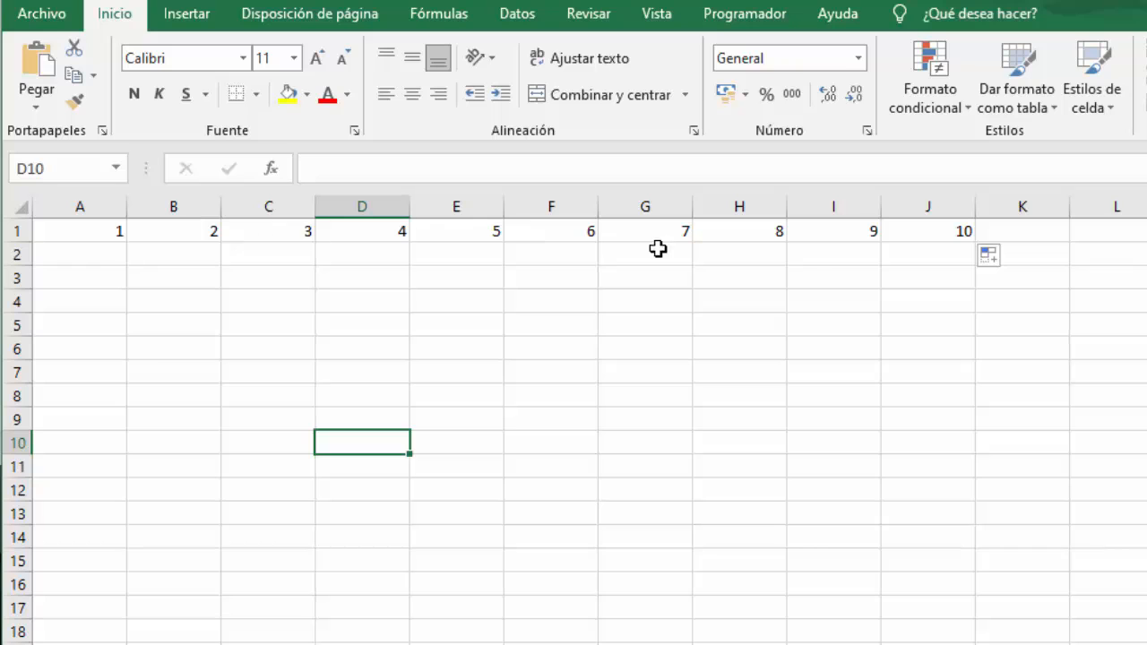
Enter 1 in A2 and 2 in B2 as the starting values of a second row series
click(83, 254)
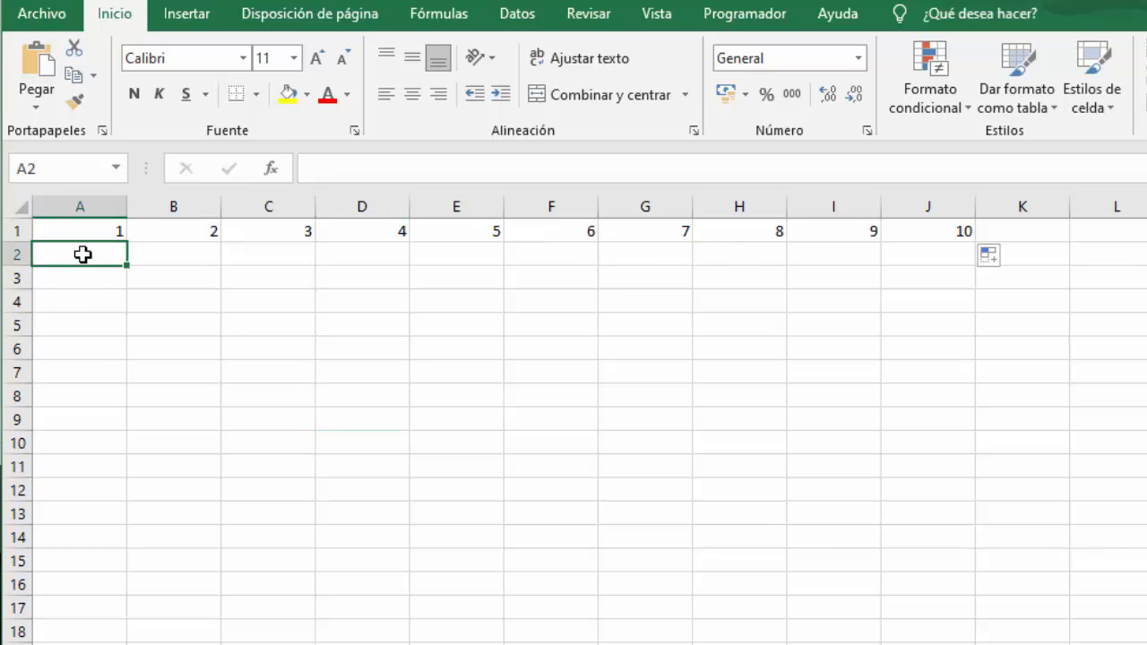
text(1)
key(Tab)
text(2)
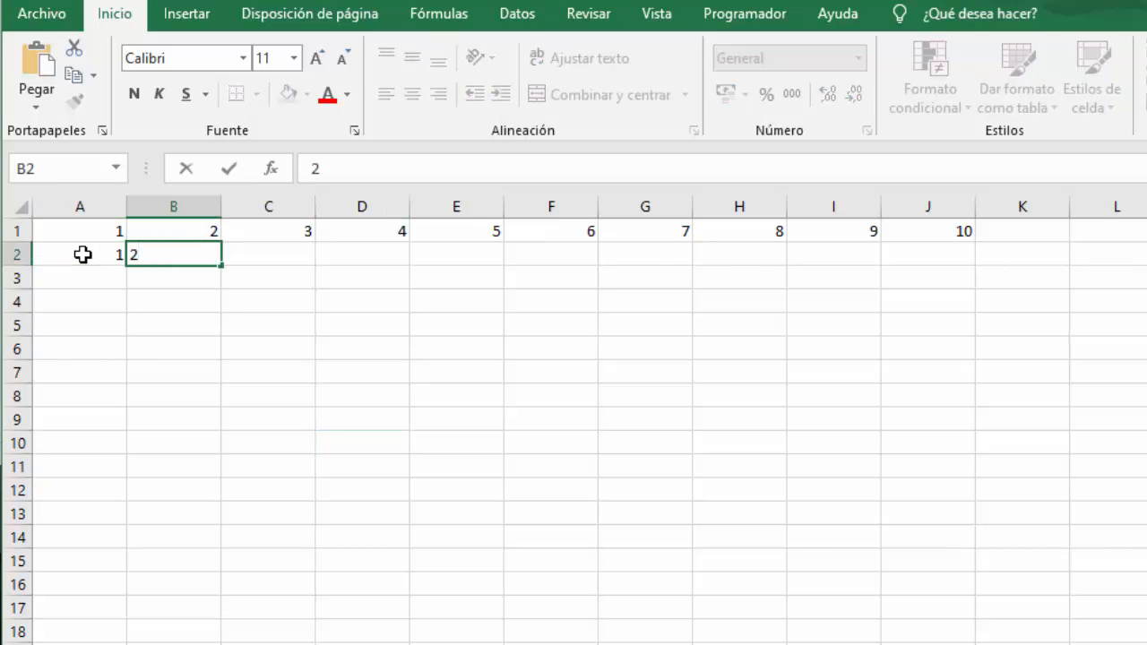
click(174, 420)
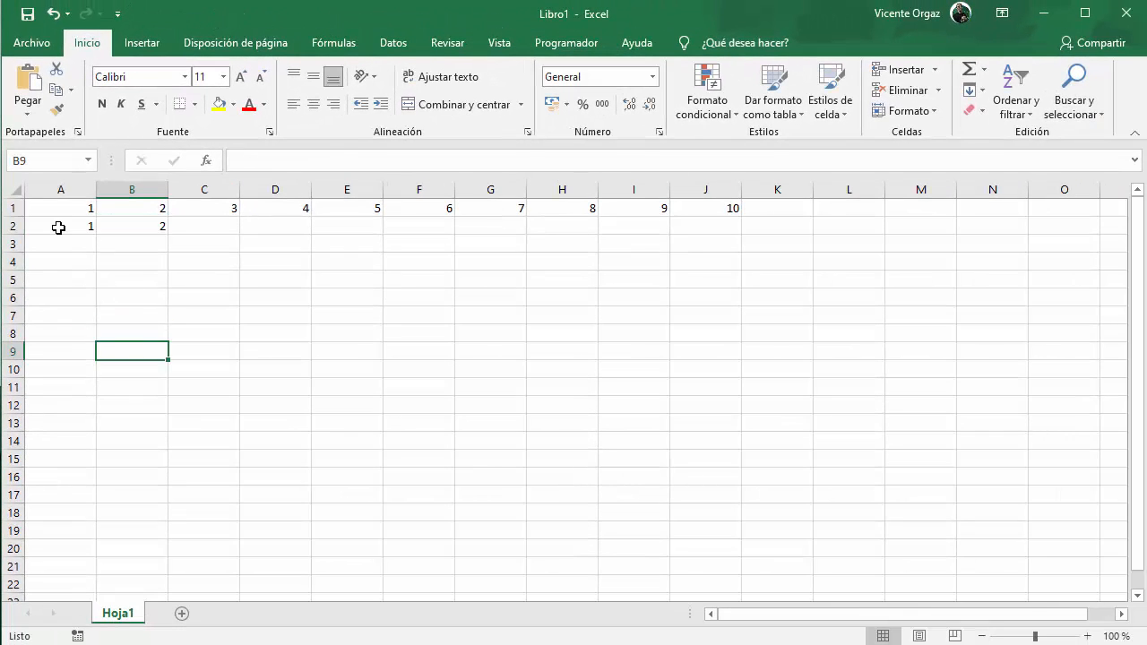
Fill A2:J2 with a geometric series in rows using the Trend option
drag(58, 227, 699, 231)
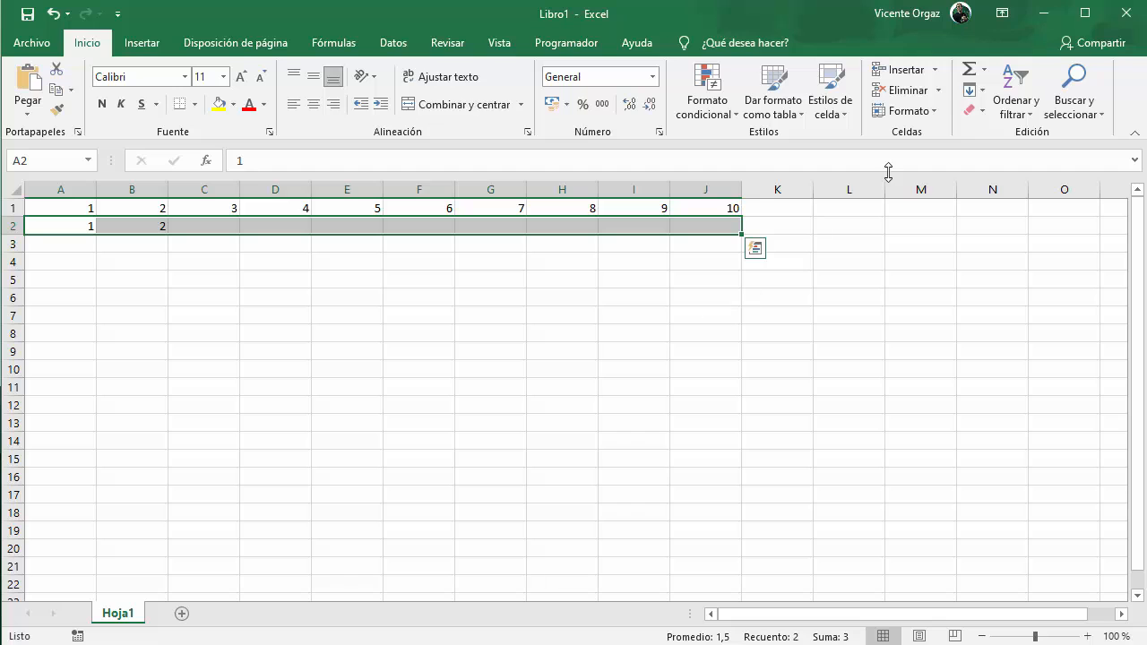
click(974, 91)
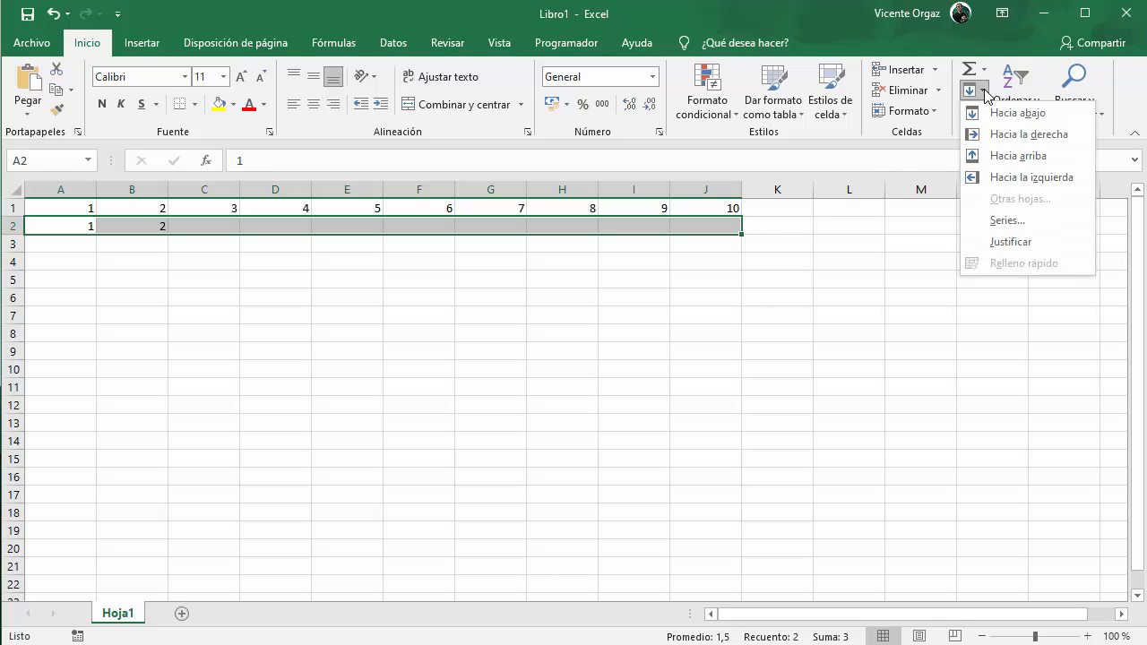
click(1017, 220)
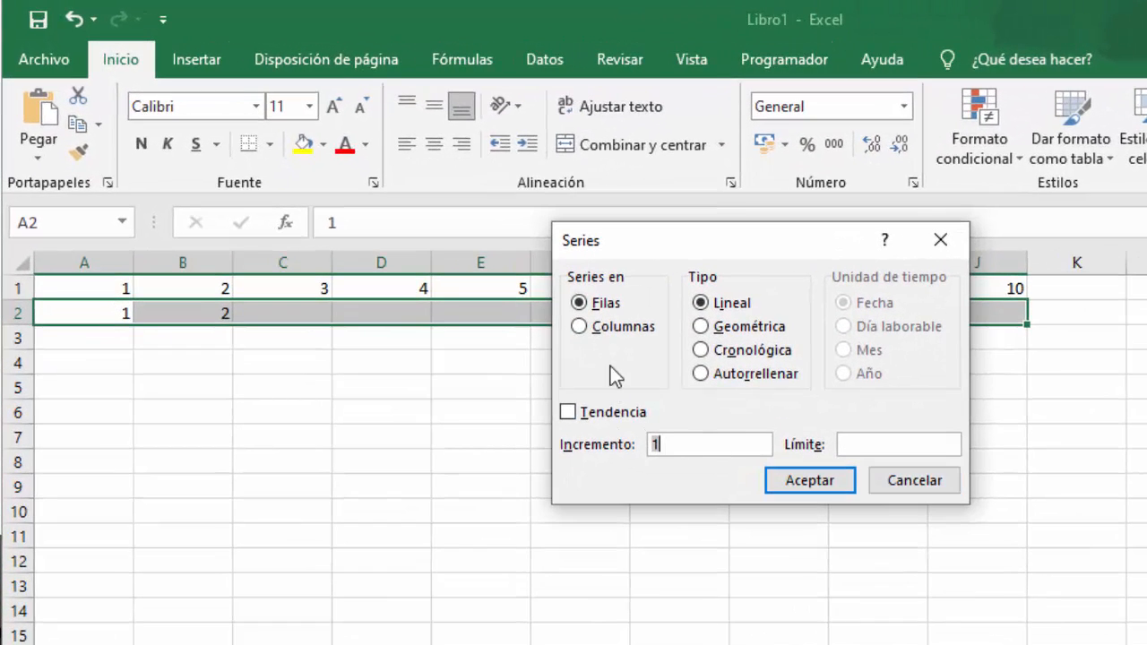
click(698, 328)
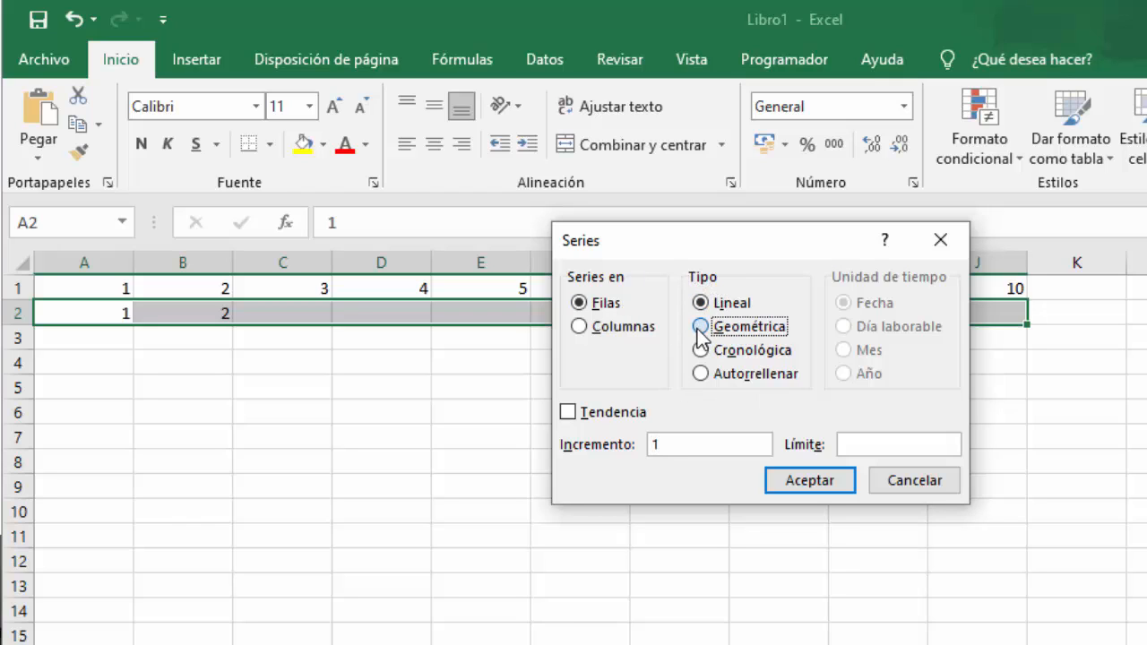
double_click(660, 446)
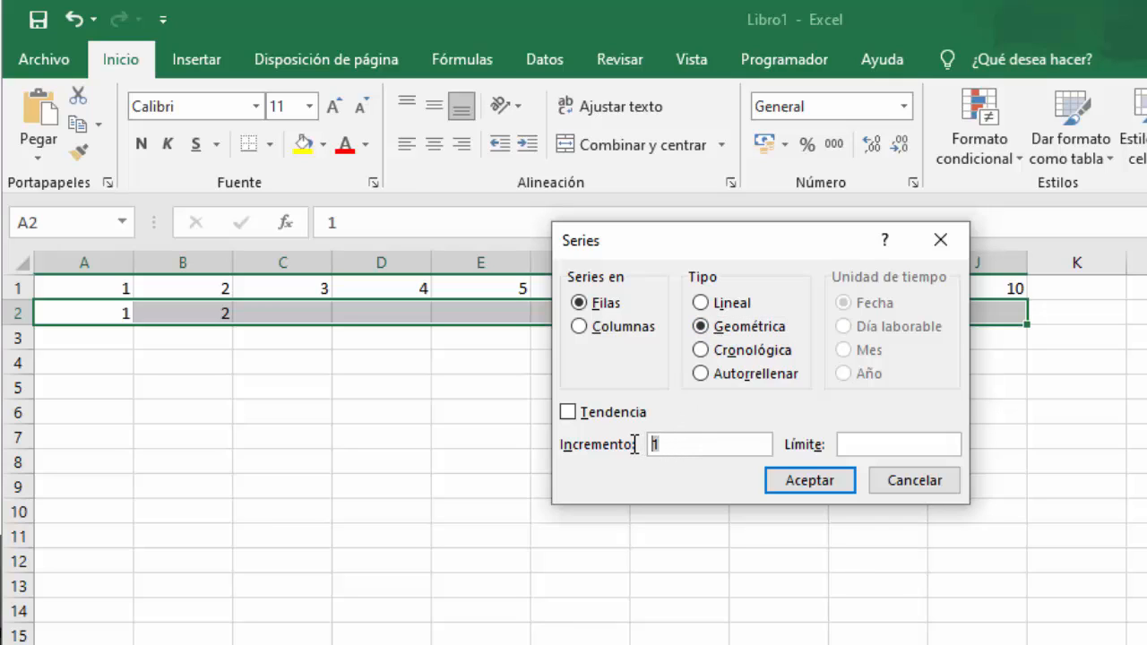
click(568, 413)
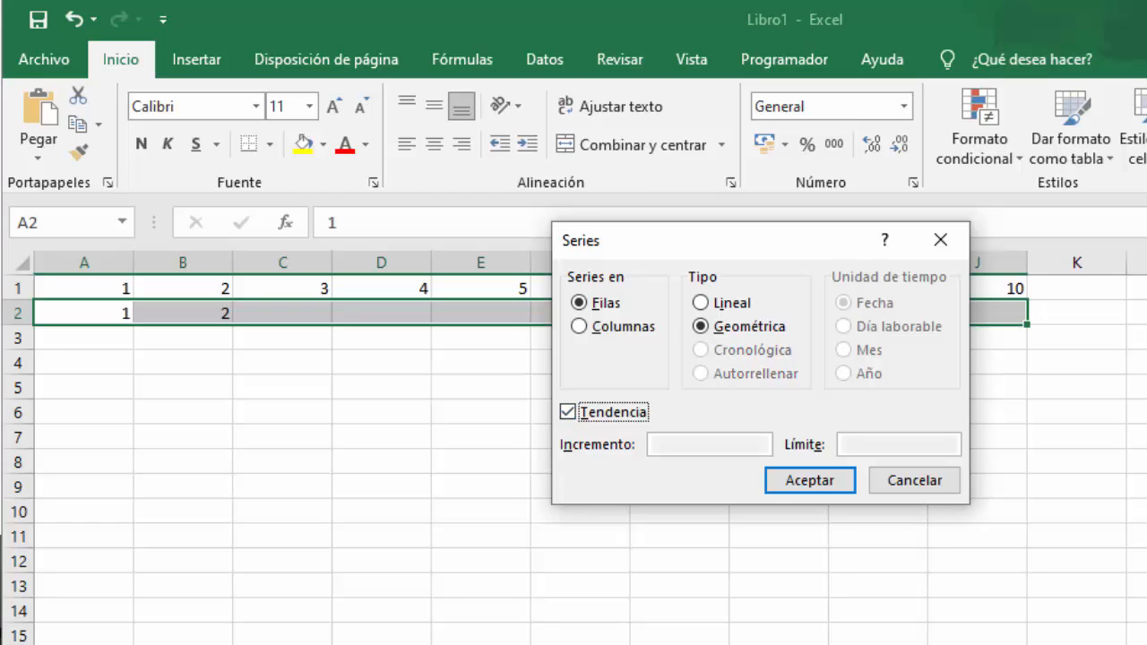
click(803, 485)
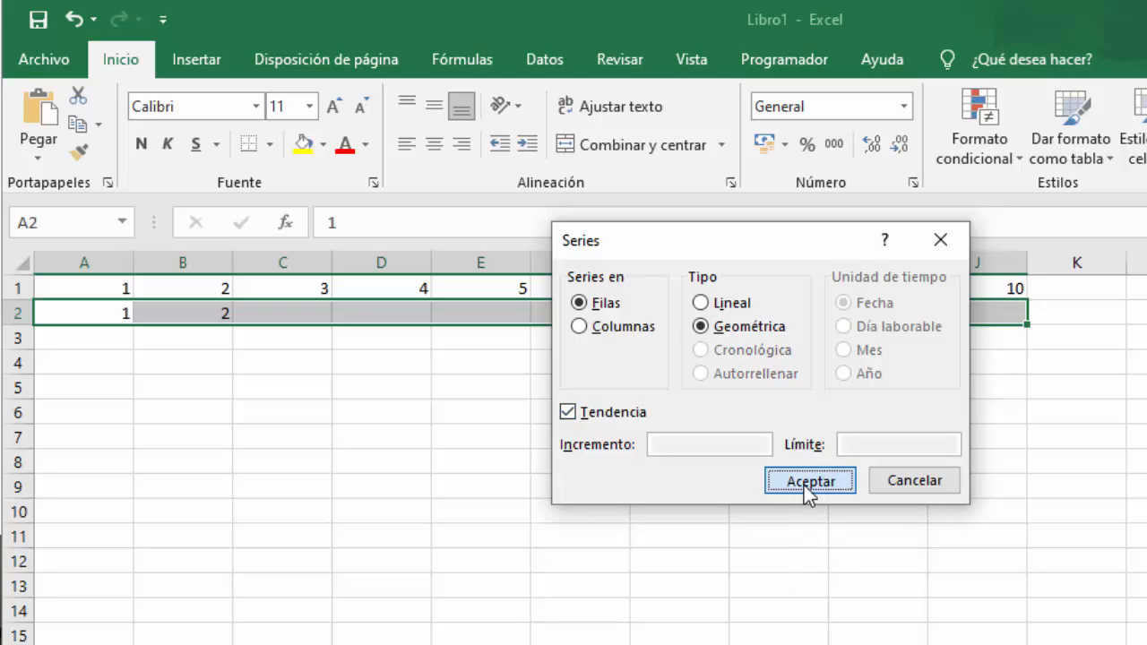
click(286, 392)
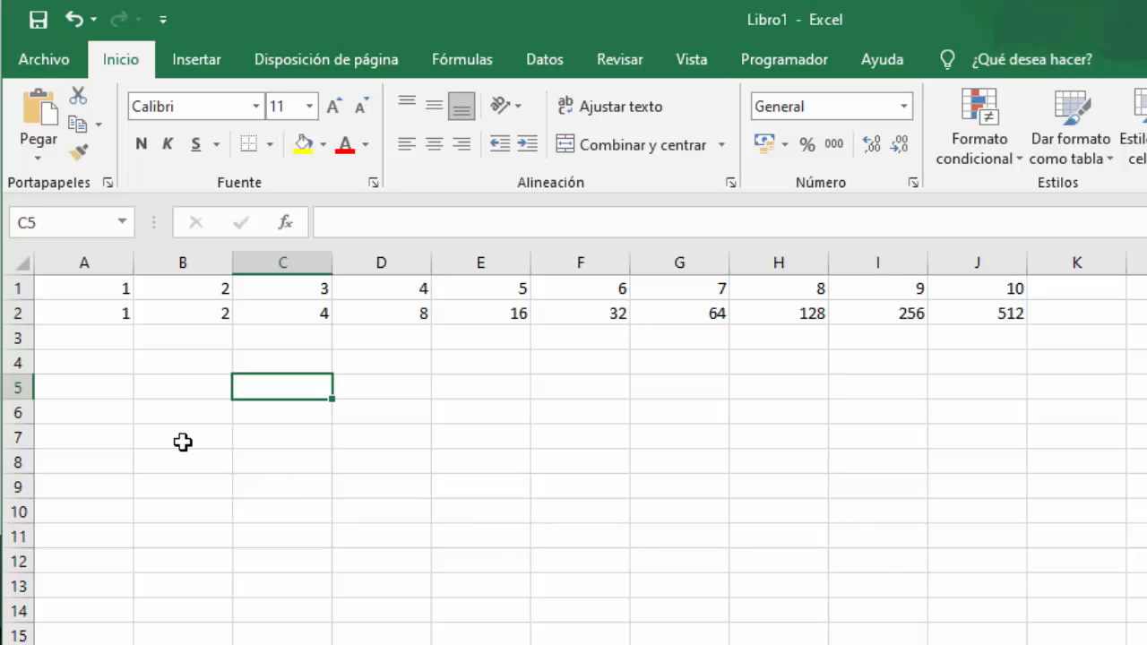
Enter 3 in A3 as the starting value of a third row series
click(98, 338)
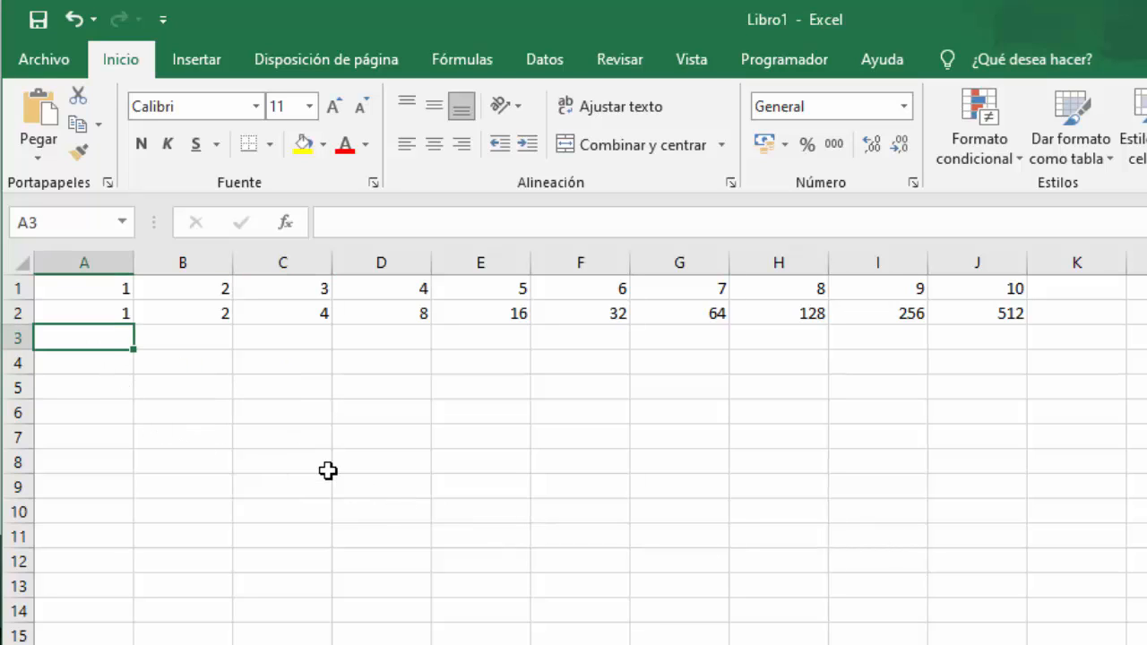
text(3)
click(328, 471)
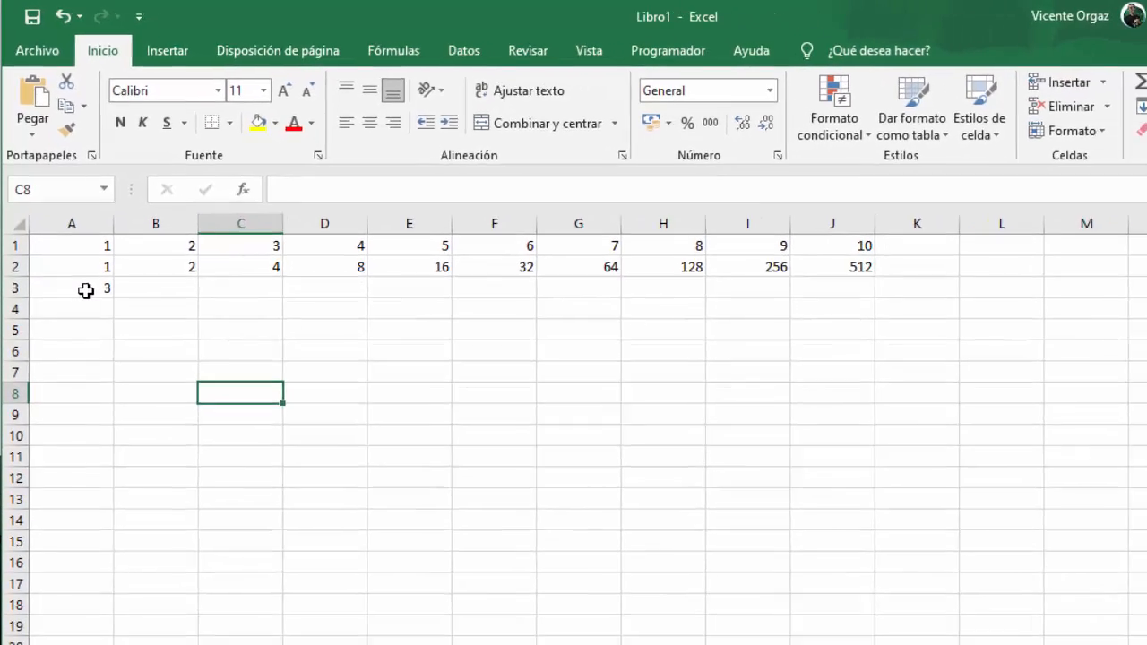
Fill row 3 from A3 with a geometric series in rows, using an increment of 1,2 and a limit of 15
click(85, 291)
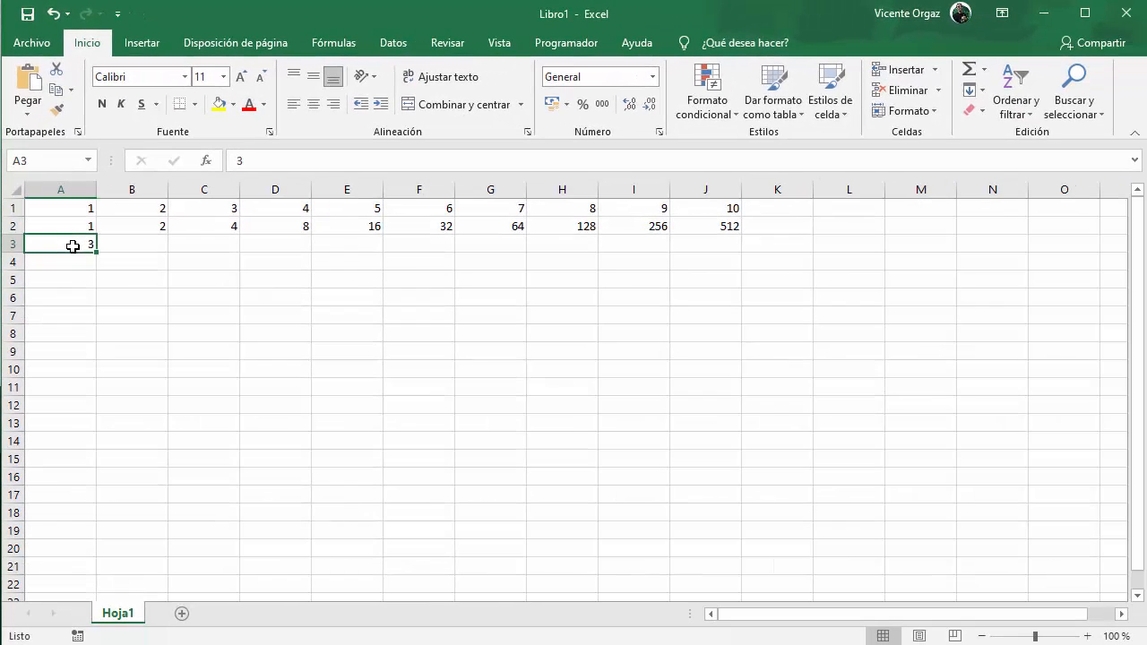
click(981, 92)
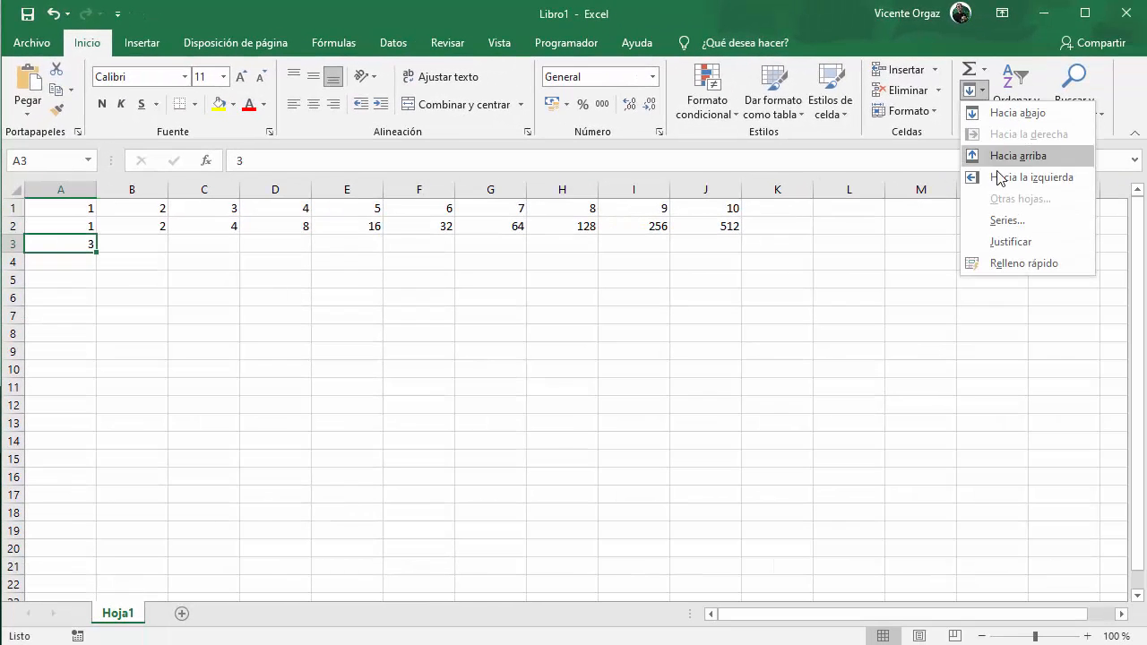
click(1011, 221)
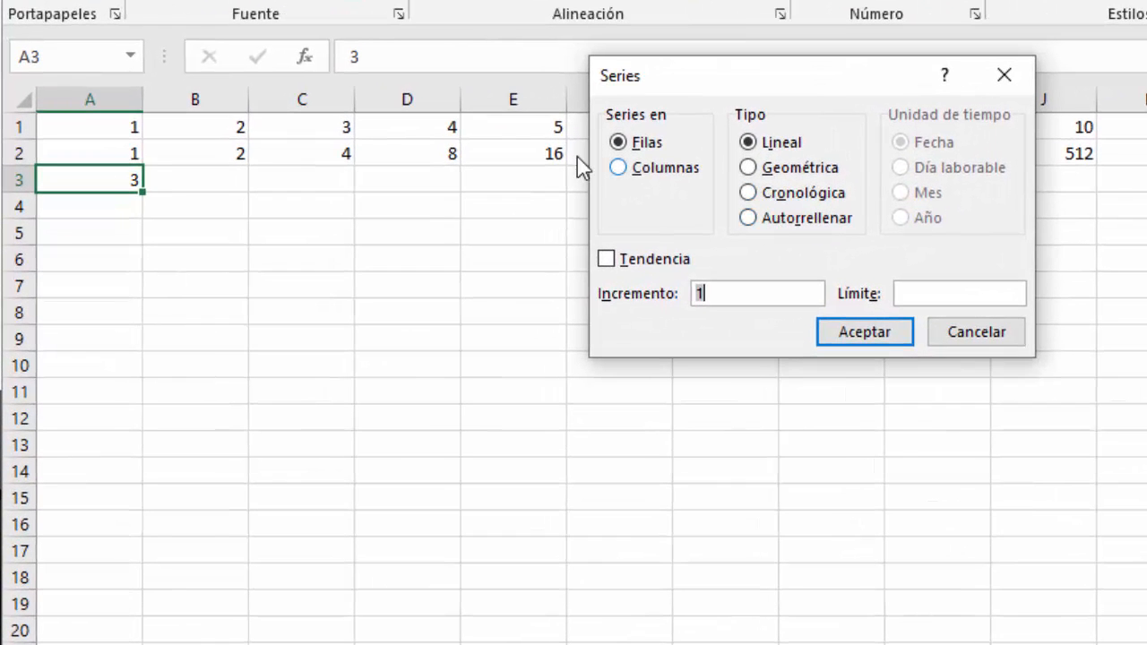
click(748, 168)
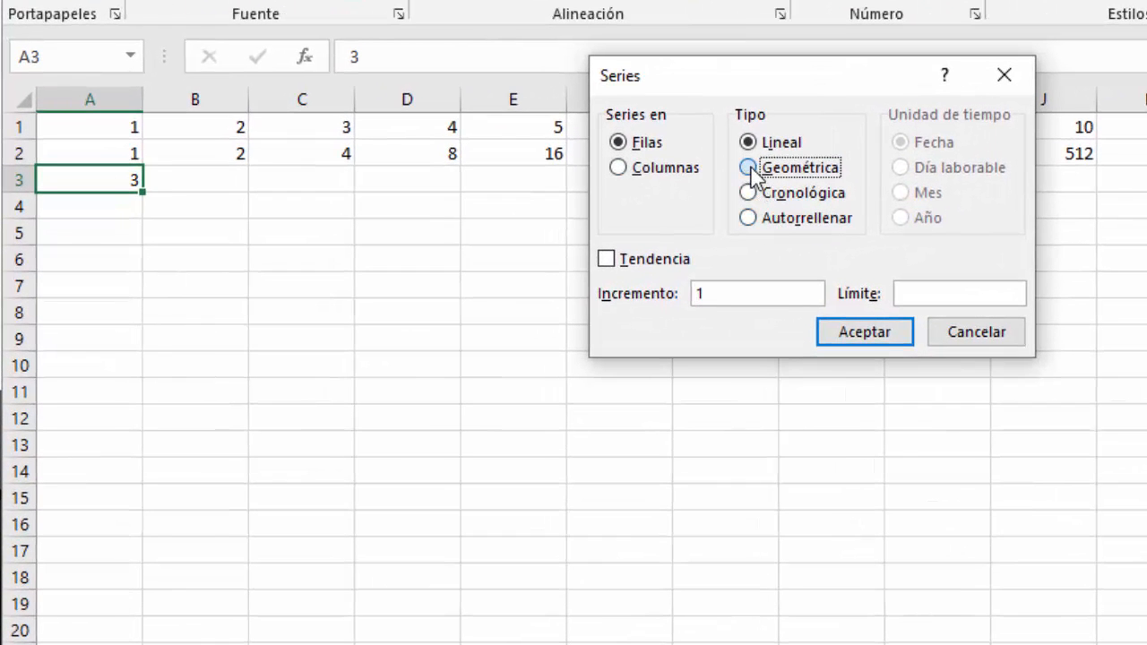
drag(737, 293, 642, 293)
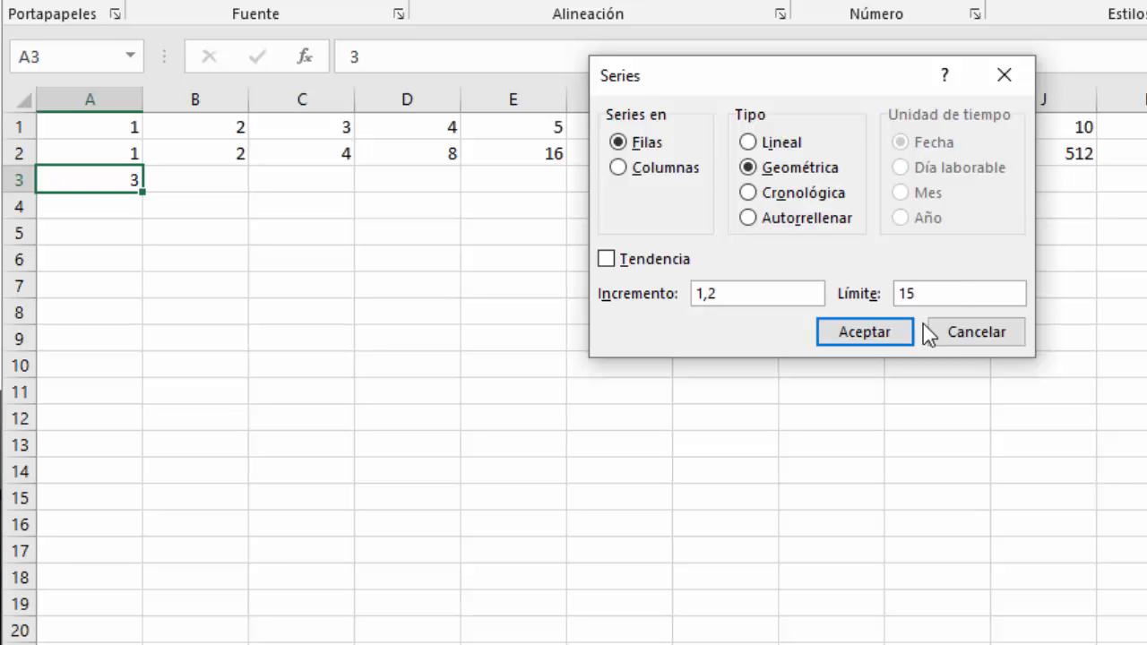
click(888, 339)
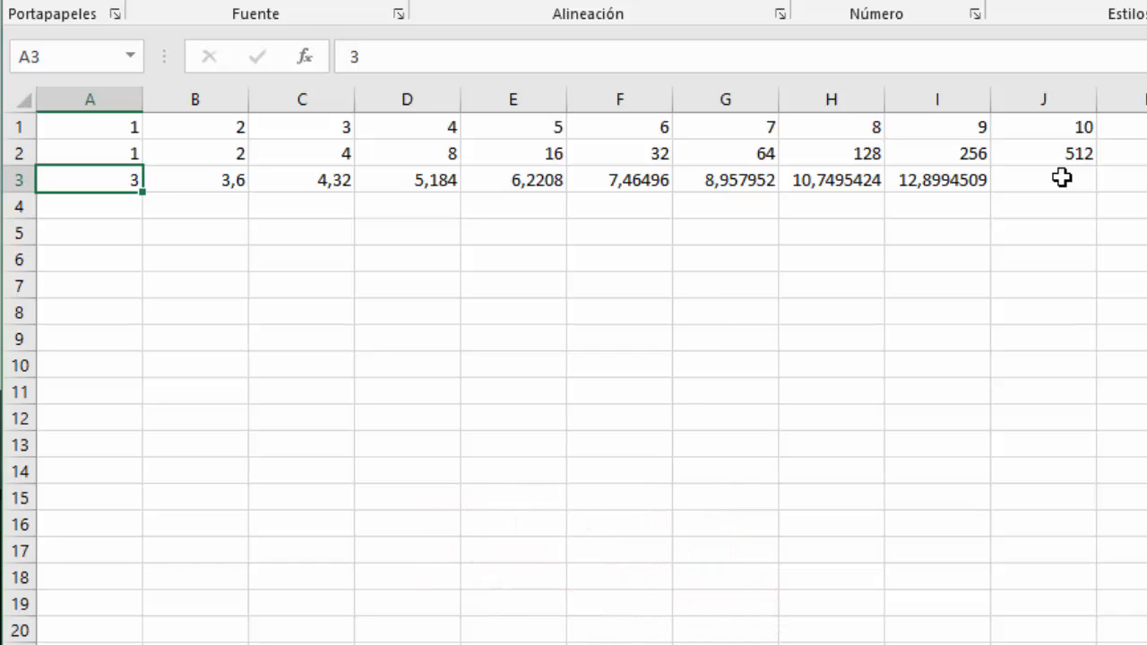
Clear the number series from the worksheet and enter the date 21/12/21 in A1
click(471, 331)
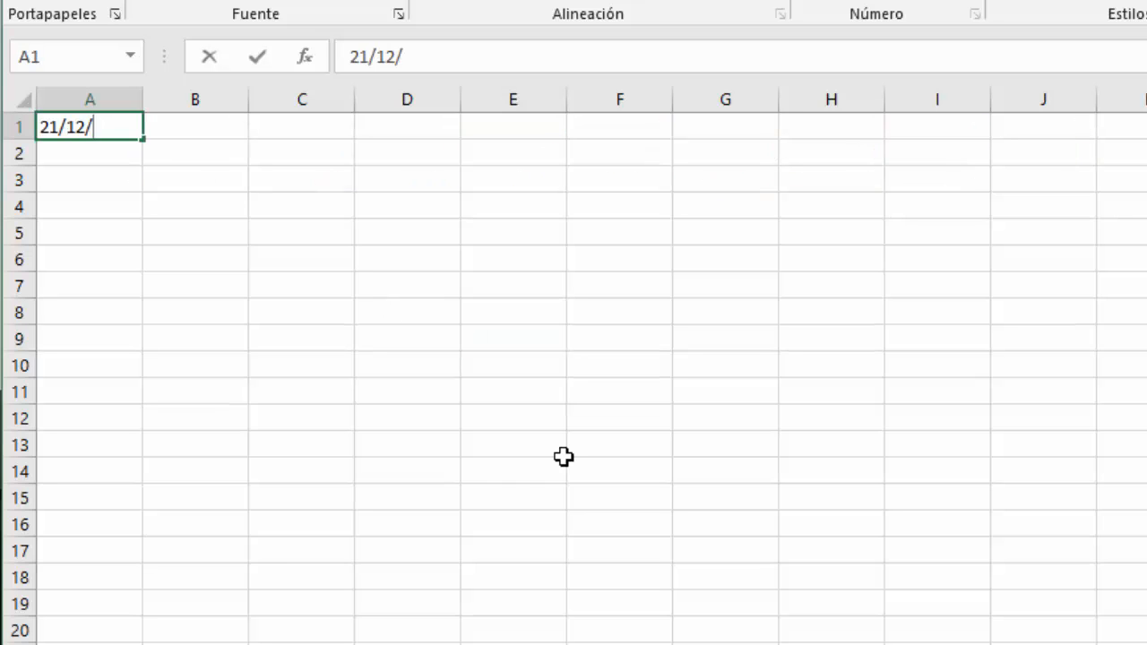
text(21)
key(Return)
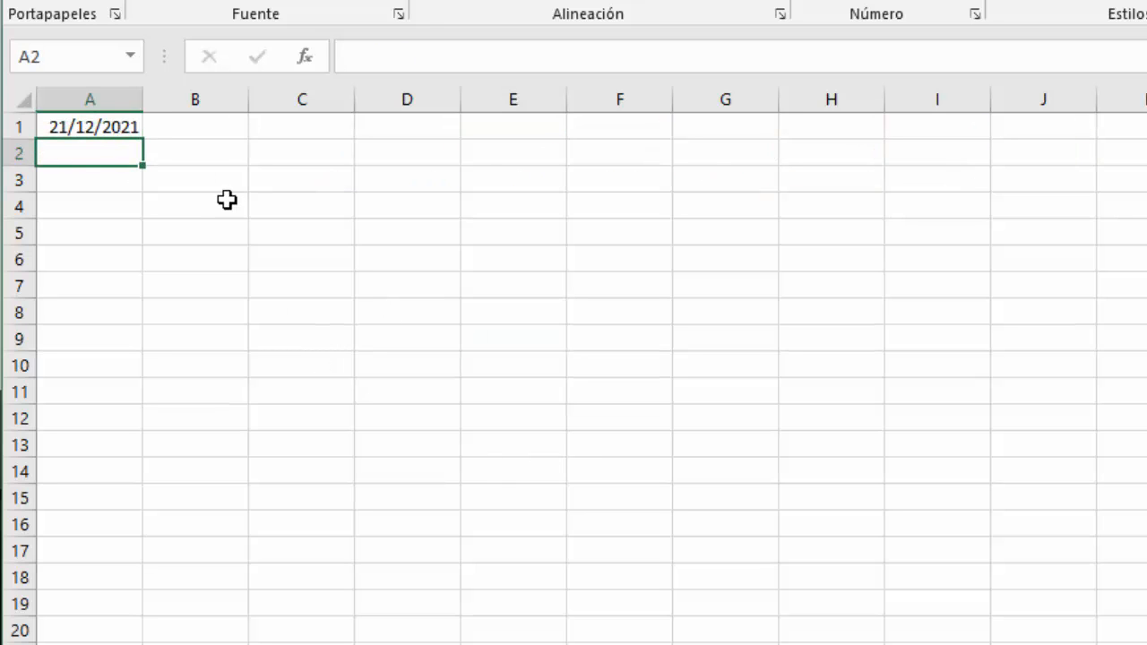
Fill row 1 from A1 through 30/01/2022 with a chronological series in rows, using the date unit and an increment of 5
click(76, 121)
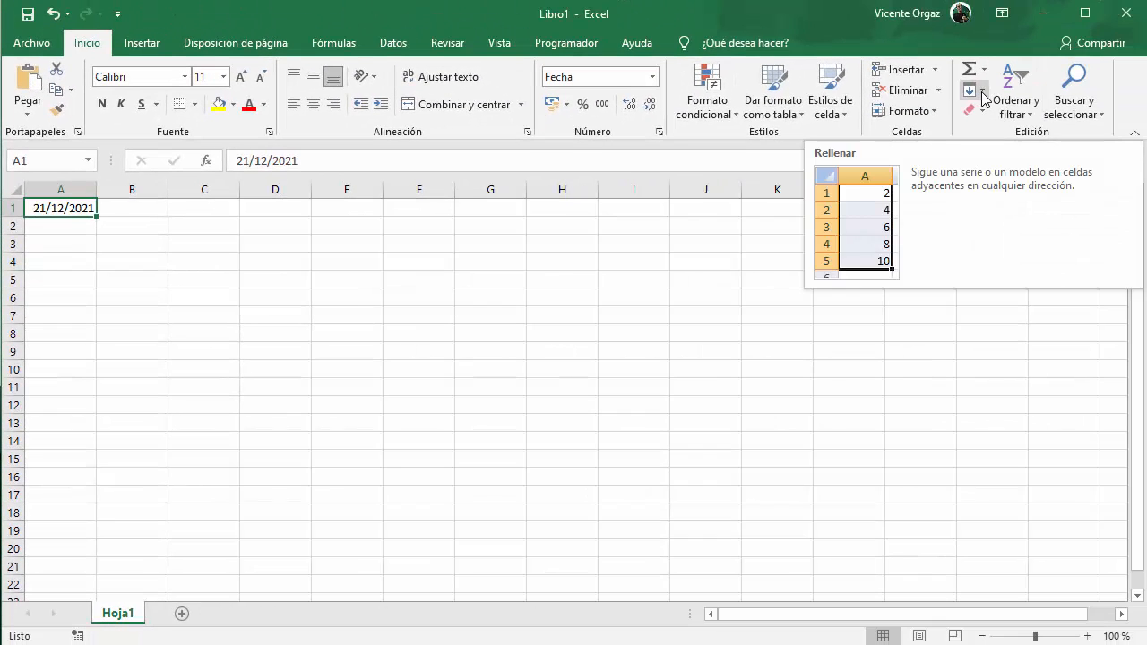
click(983, 94)
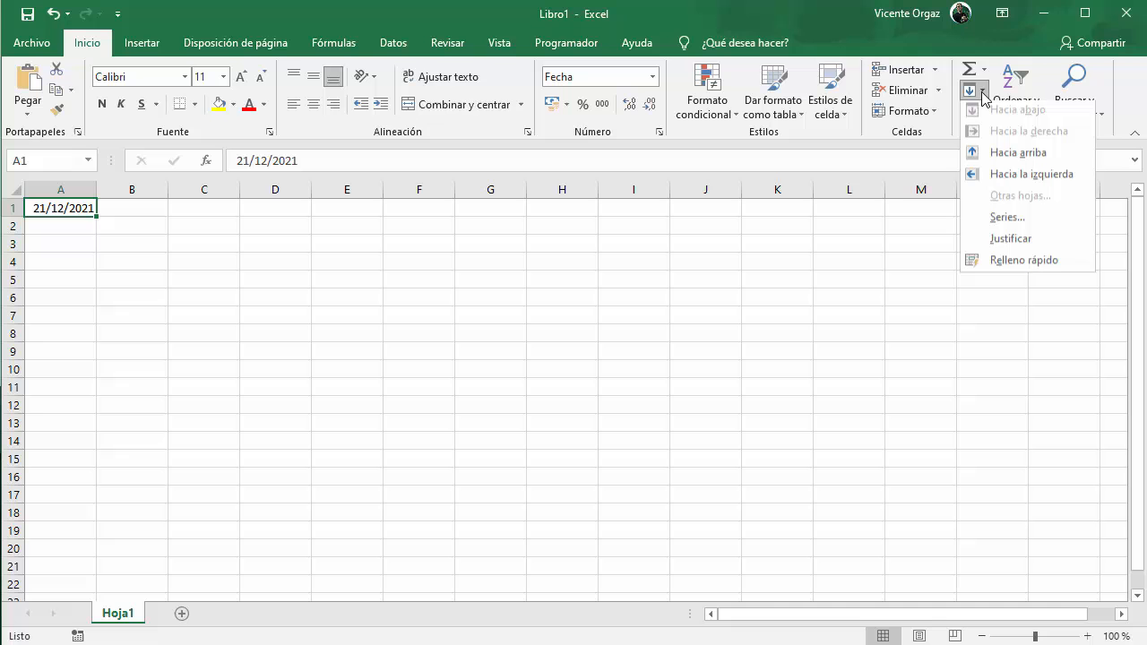
click(1006, 222)
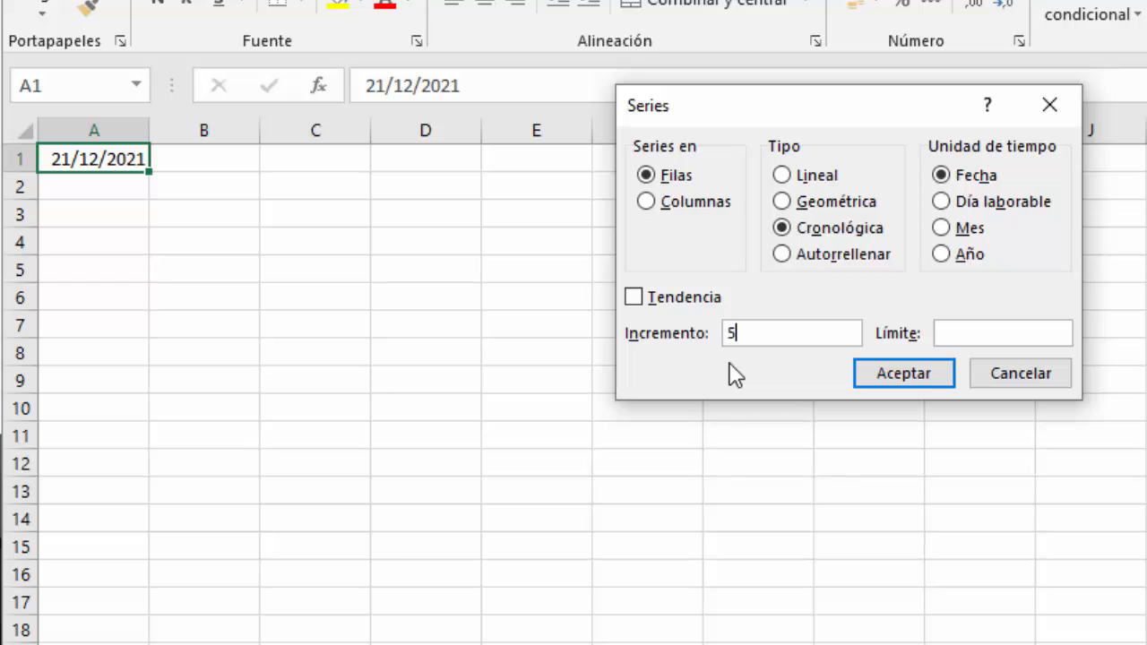
click(967, 334)
text(1/2/2021)
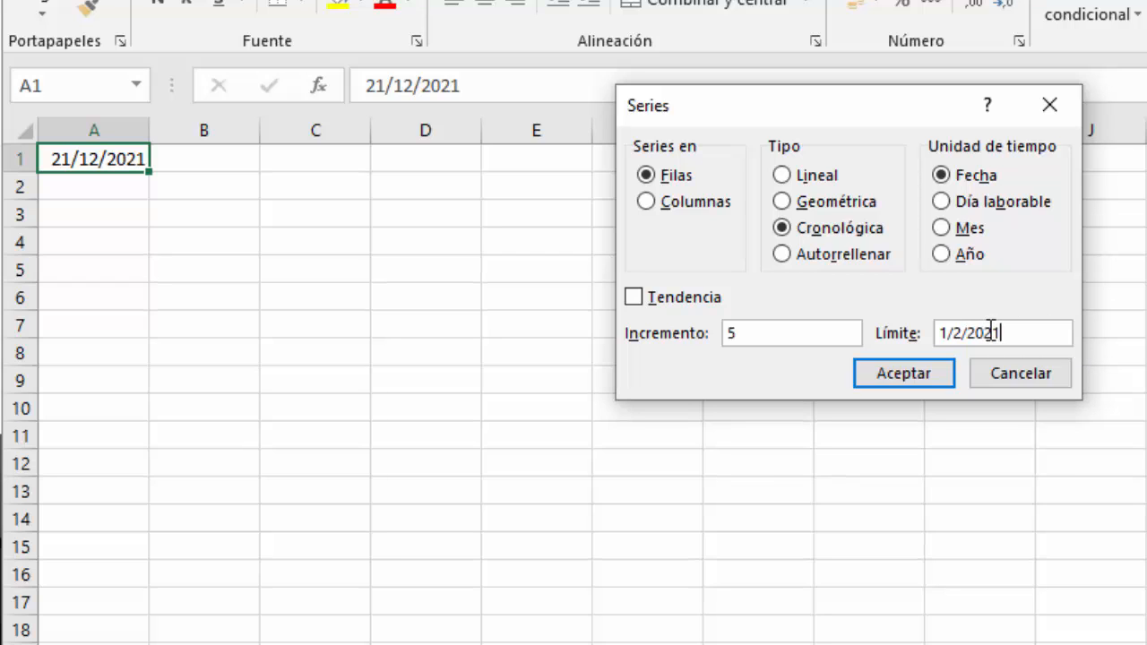
drag(986, 333, 1014, 335)
key(BackSpace)
click(924, 381)
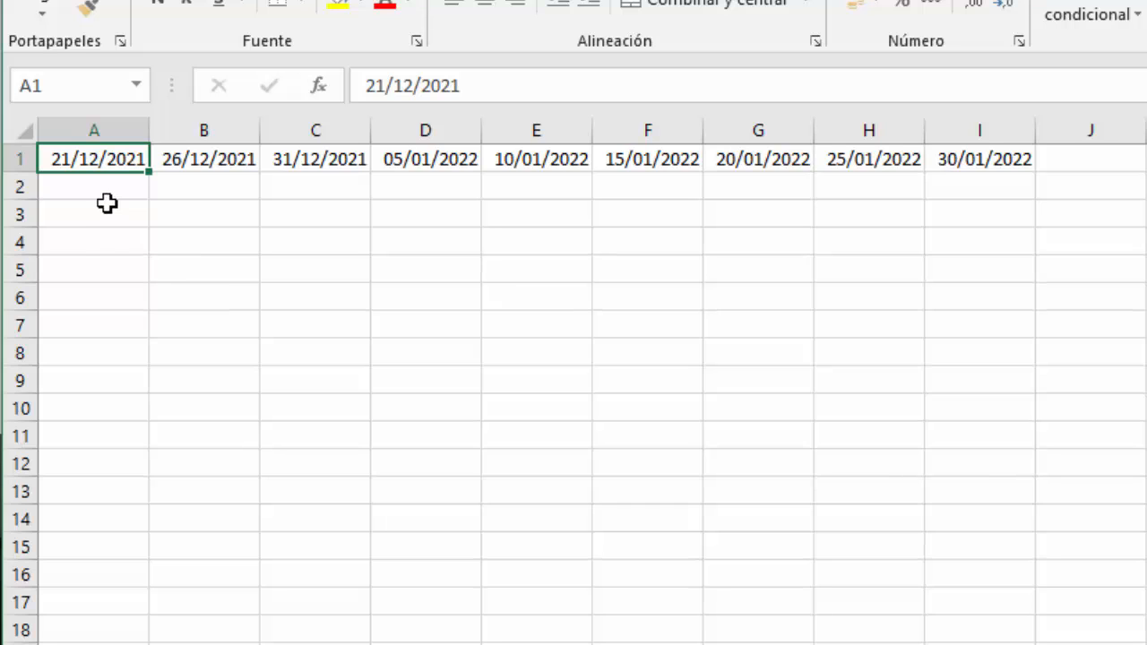
Enter the date 21/12/21 in A2 as the start of another date series
click(105, 192)
text(21)
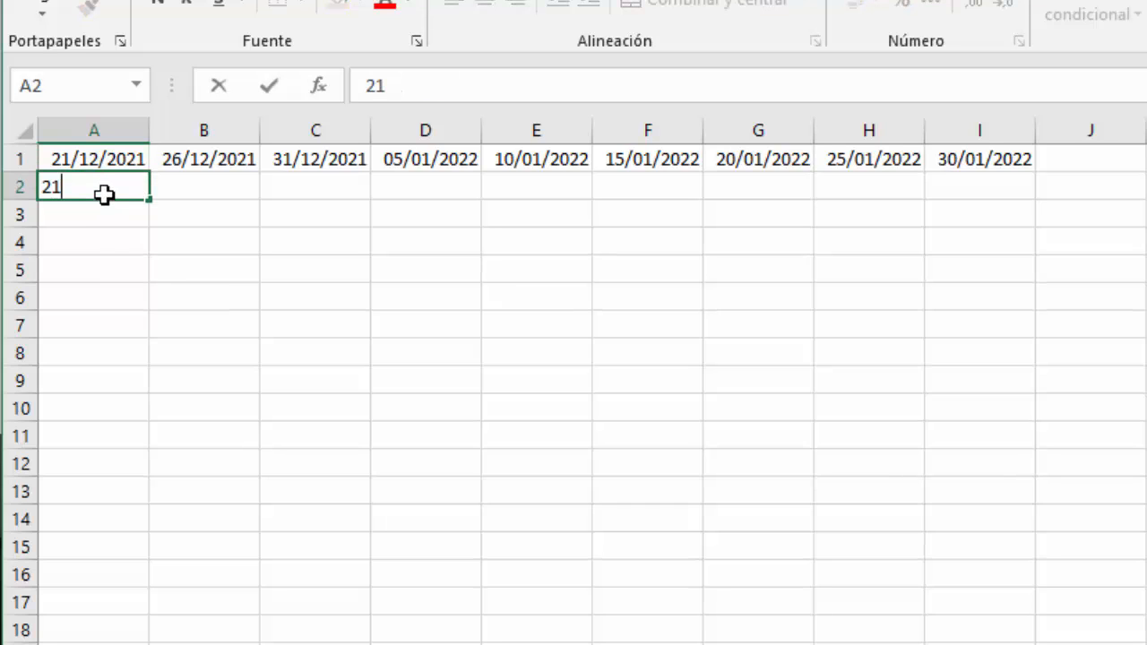
text(/12/2021)
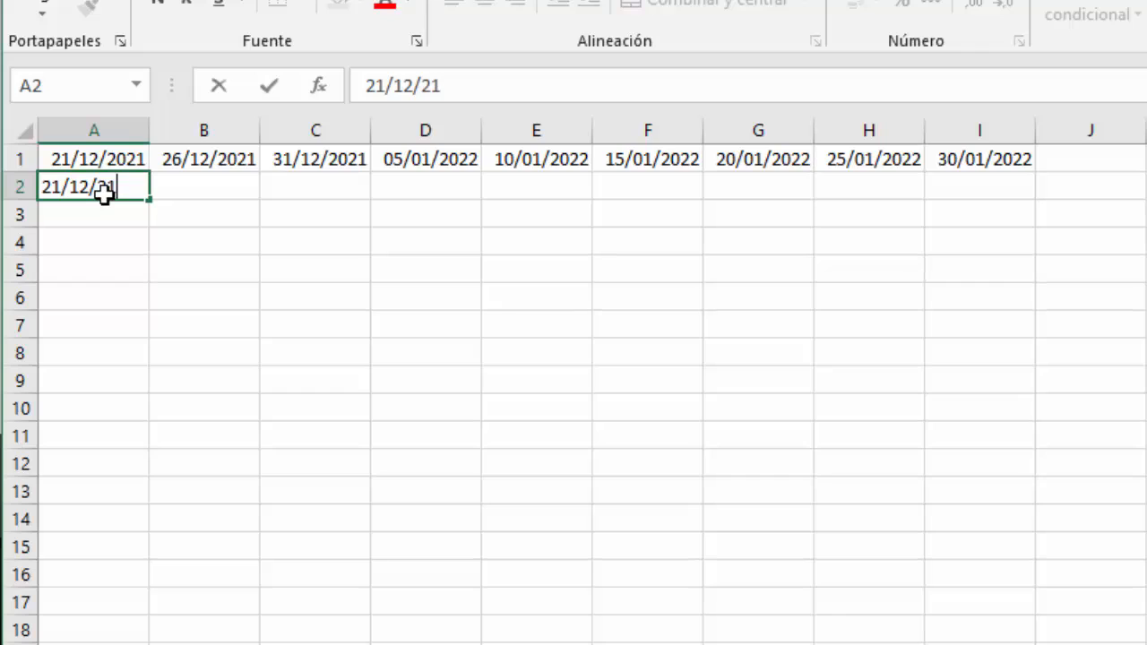
key(Tab)
Fill row 2 from A2 with a chronological series in rows, using the month unit, an increment of 3 and a limit of 1/1/2023
click(101, 192)
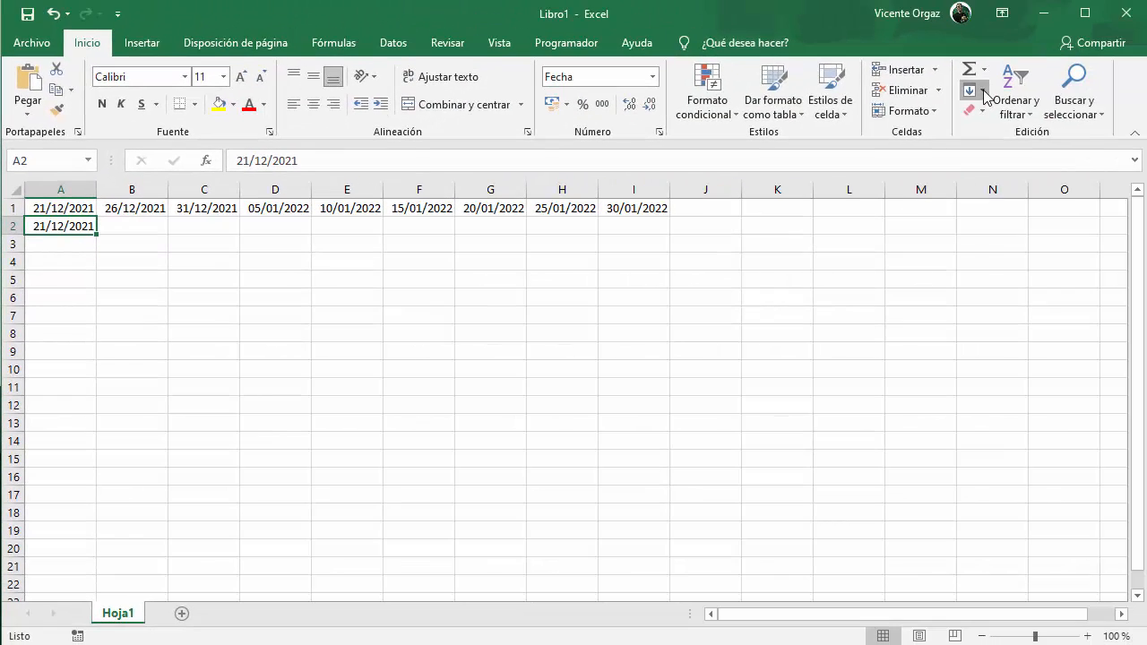
click(971, 89)
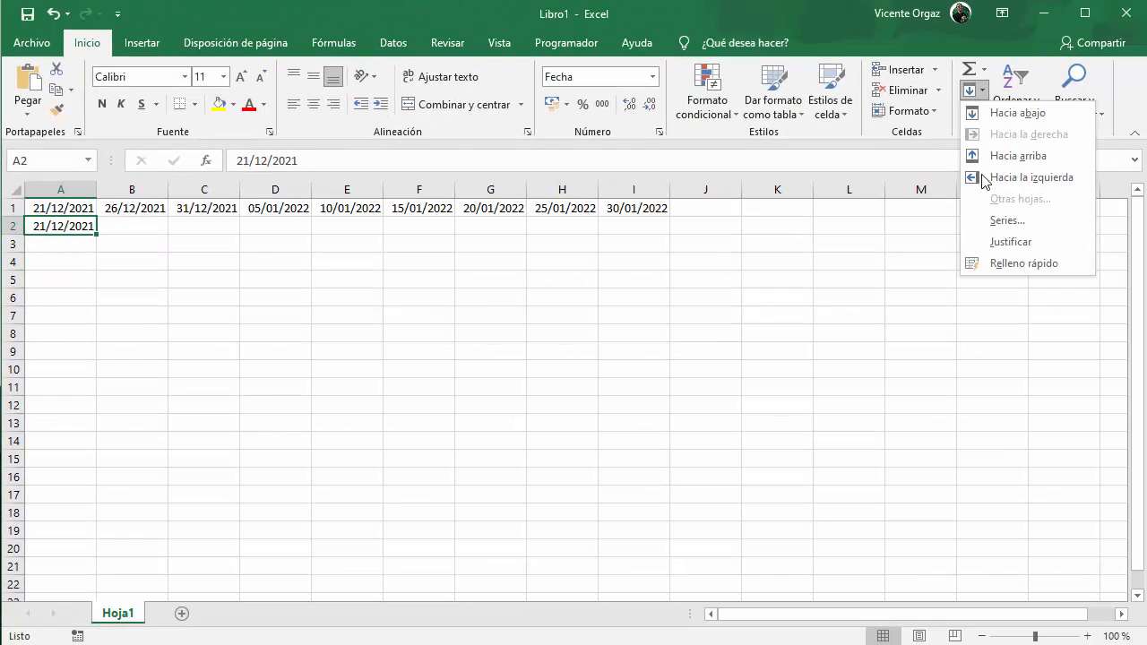
click(977, 220)
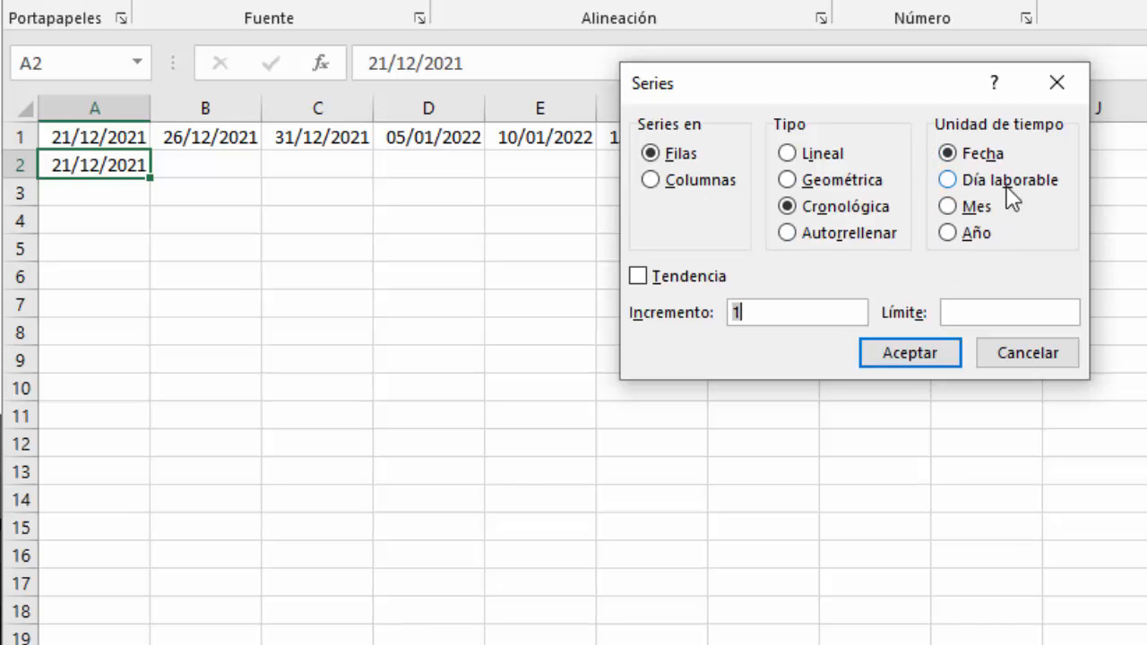
click(948, 207)
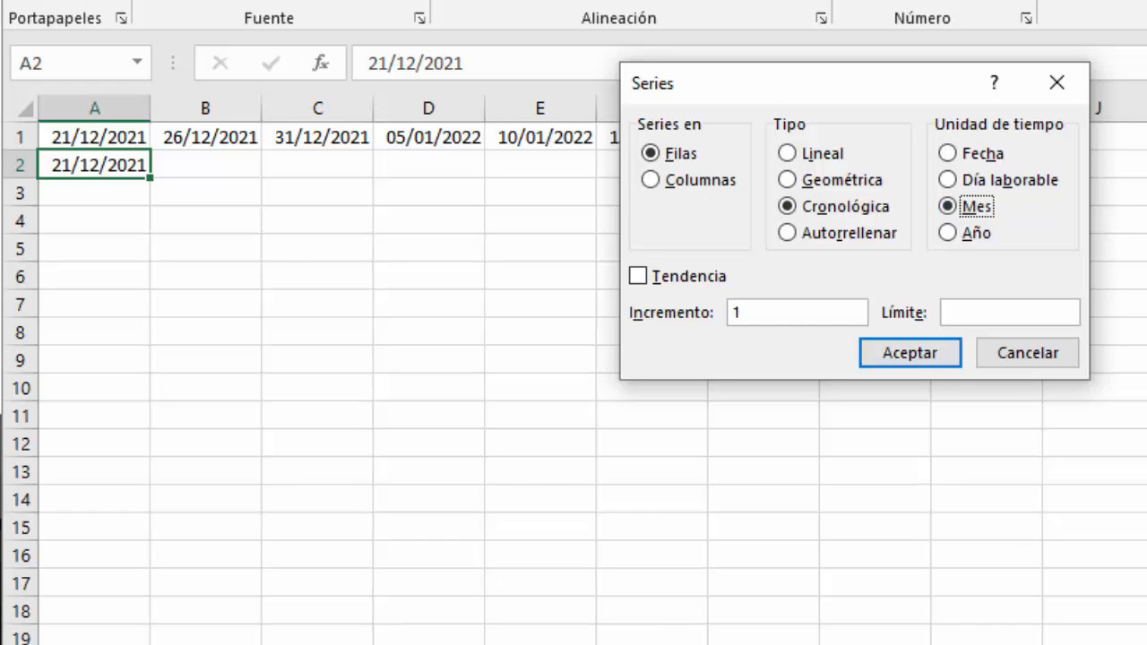
drag(765, 320, 702, 318)
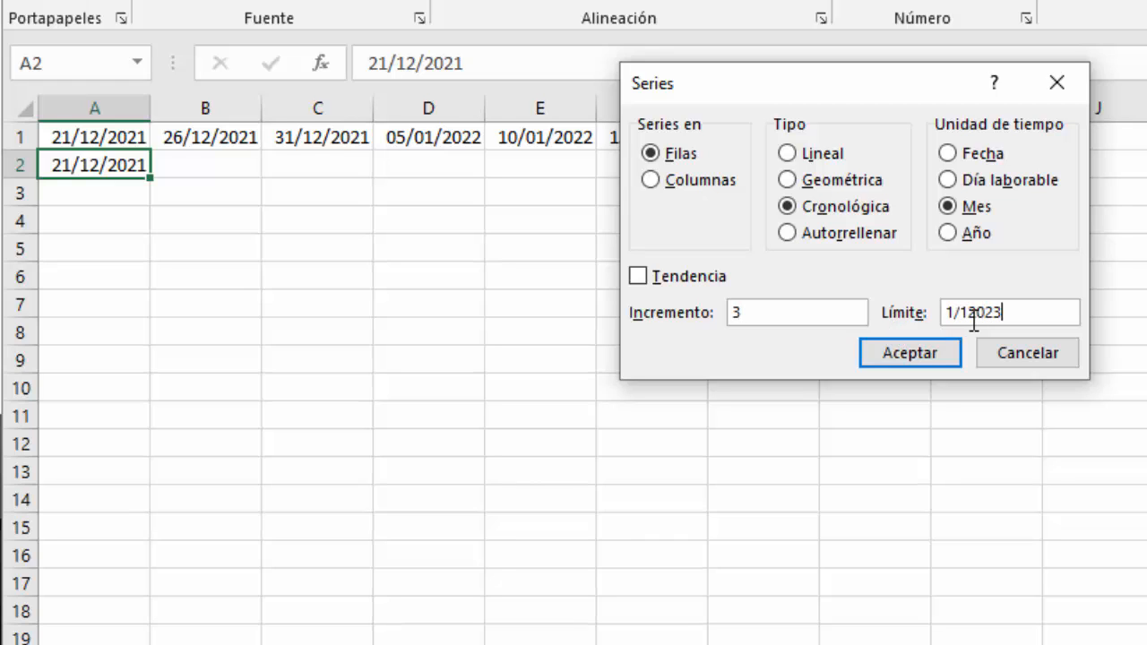
click(966, 312)
text(/)
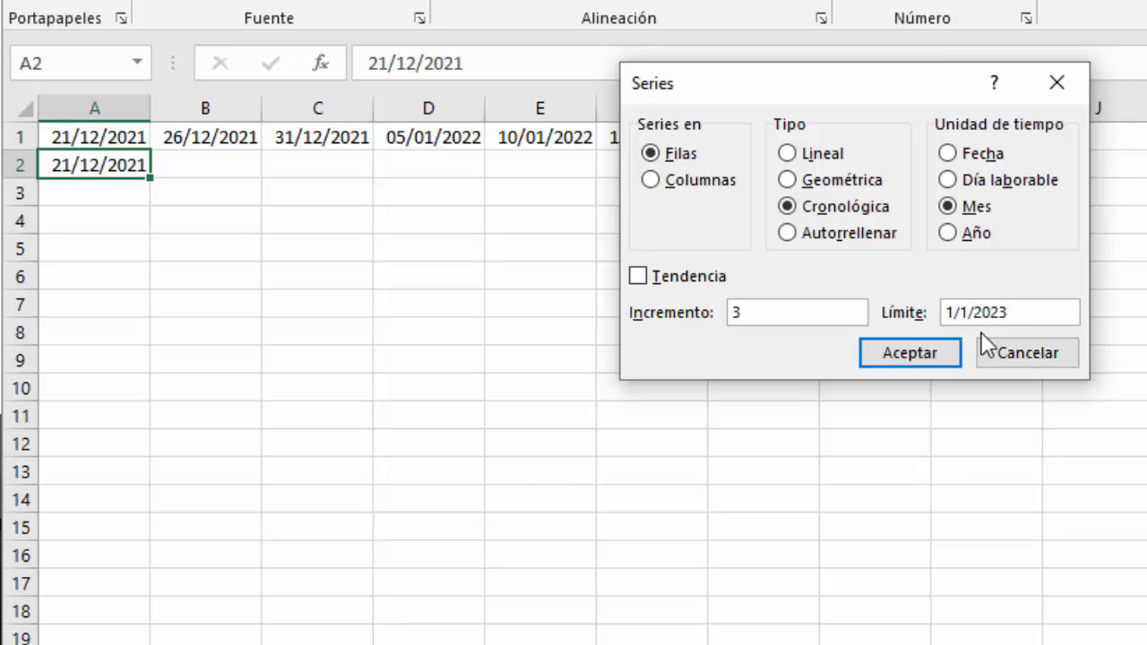
click(932, 365)
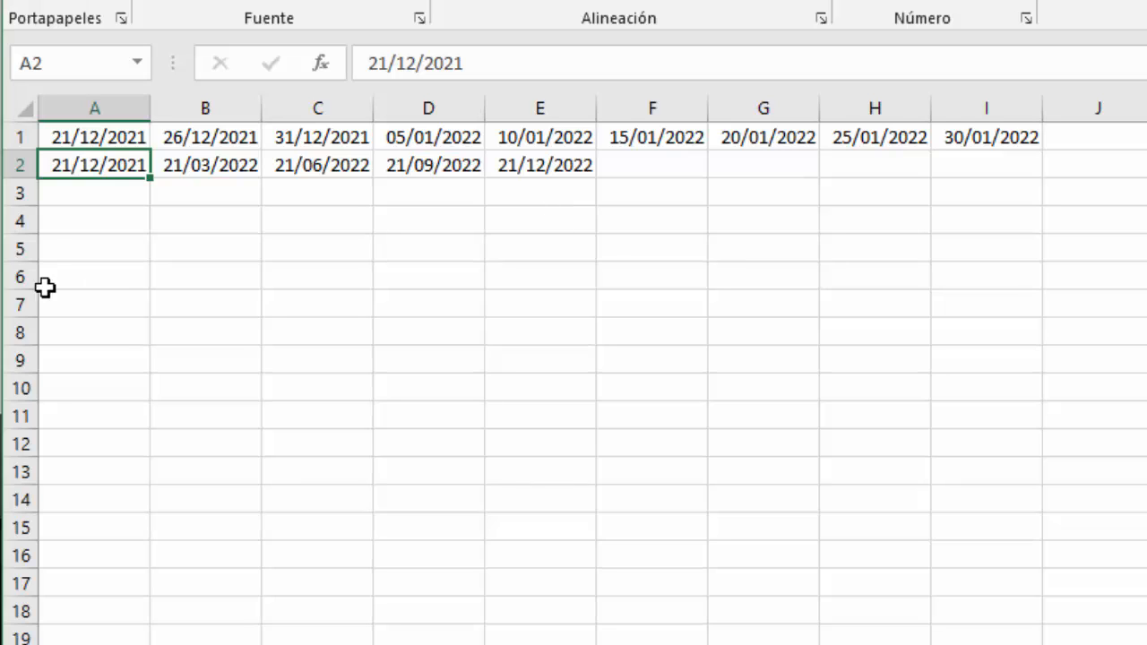
Enter the date 21/12/21 in A3 as the start of a third date series
click(57, 197)
text(21/12/)
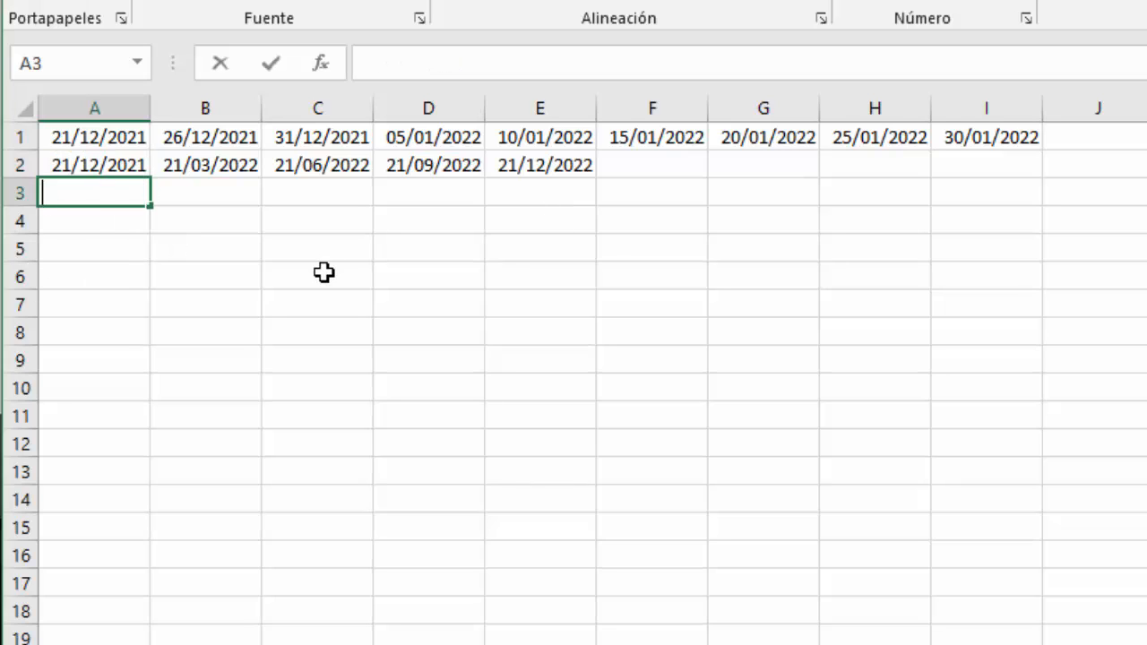
text(2021)
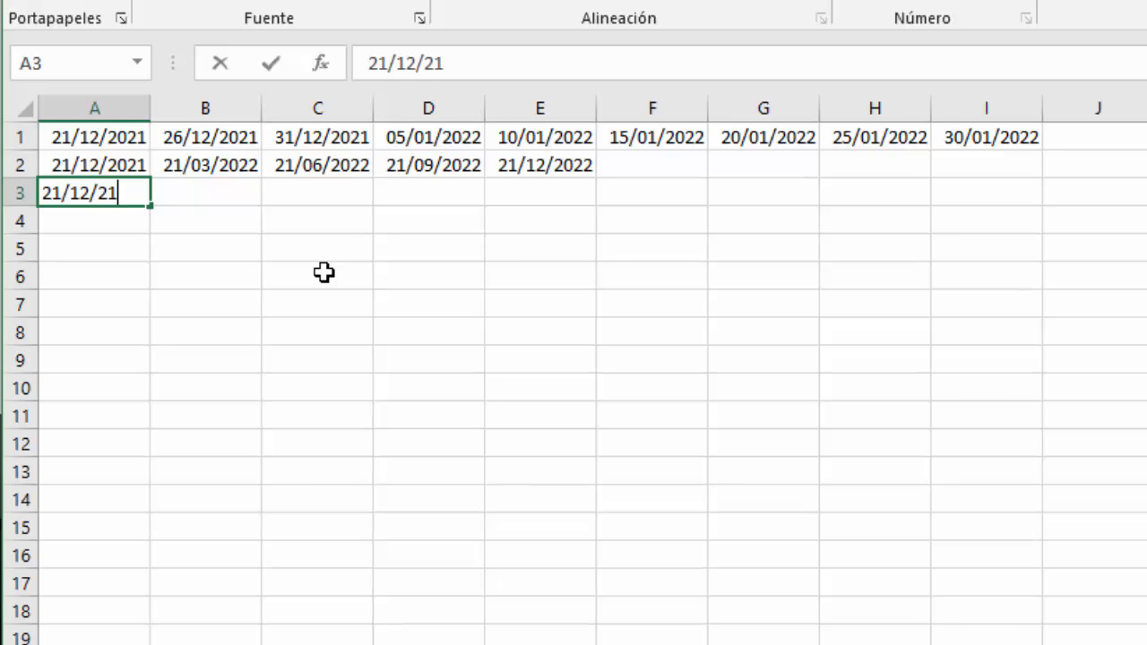
key(Return)
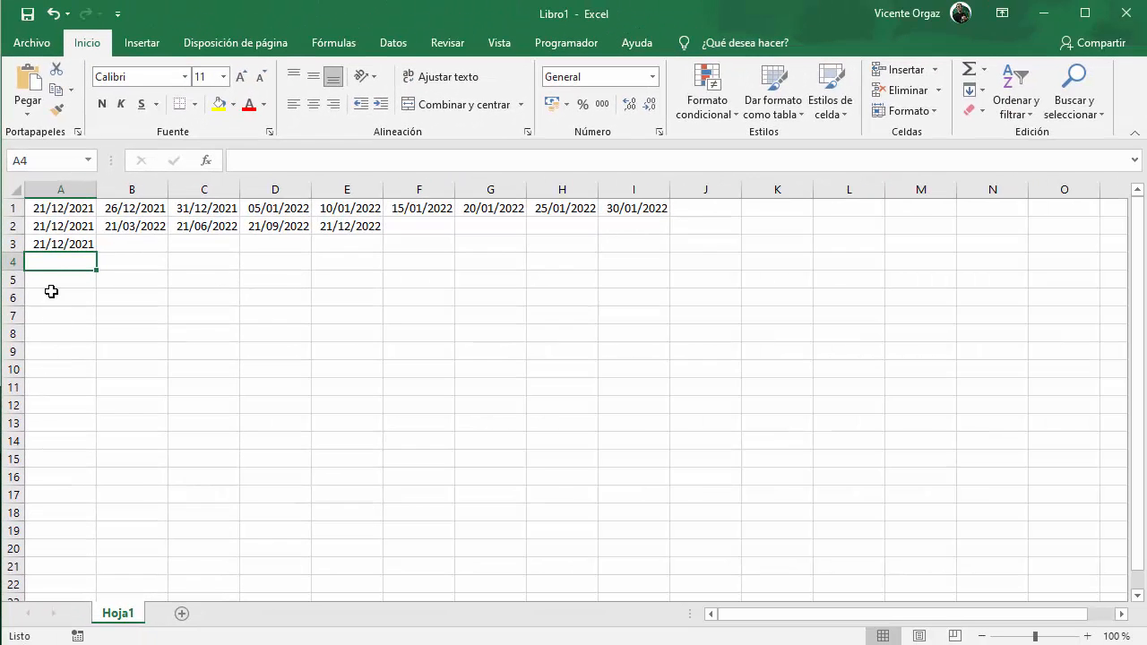
Fill row 3 from A3 with a chronological series in rows, using the year unit, an increment of 2 and a limit of 1/1/2025
click(59, 243)
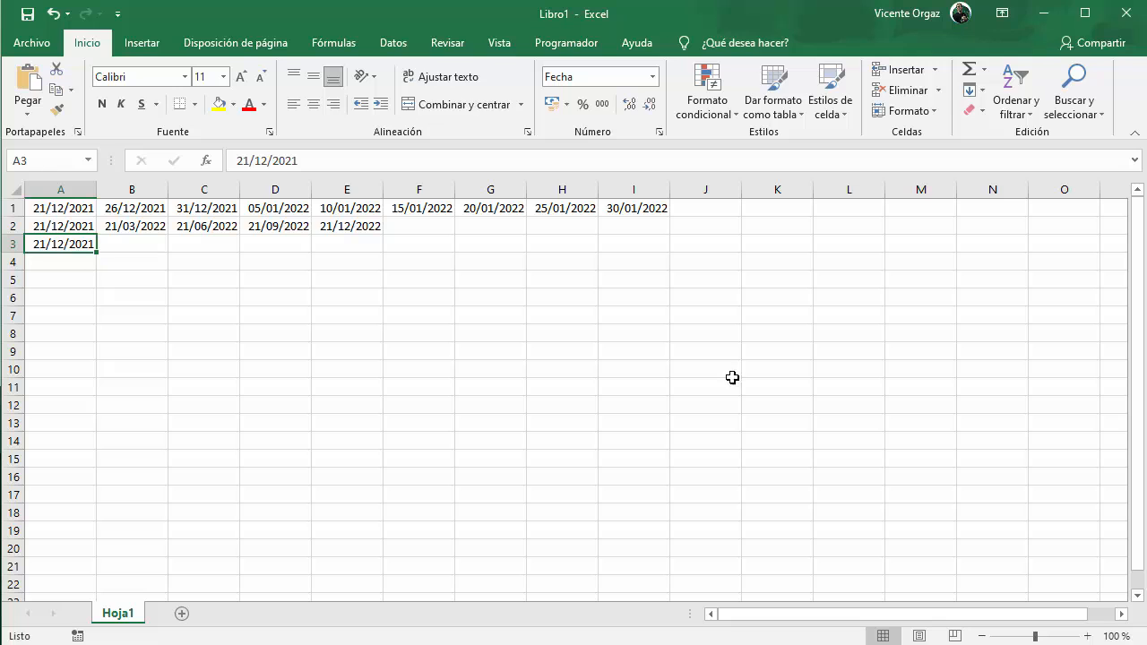
click(981, 91)
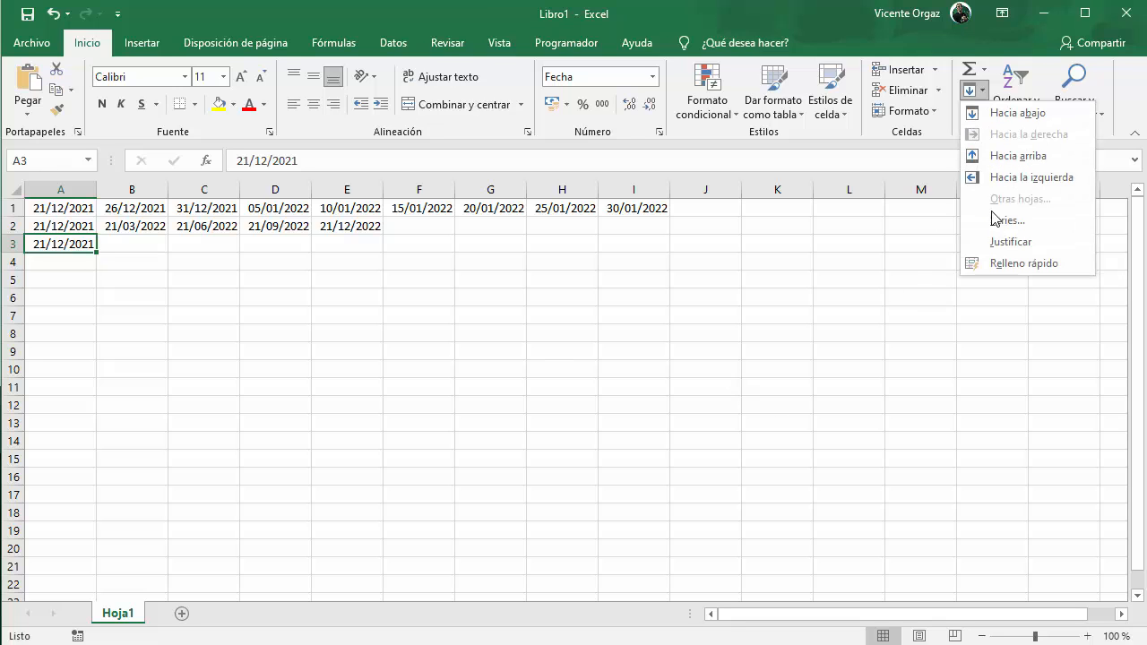
click(1007, 221)
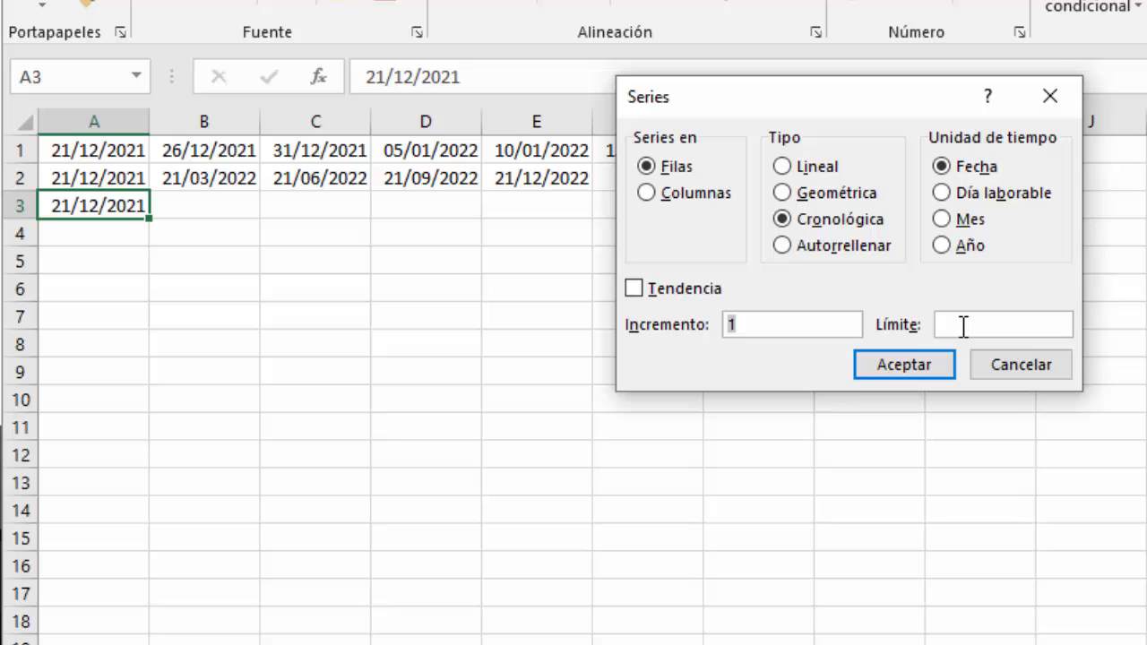
click(692, 318)
text(1/1/2025)
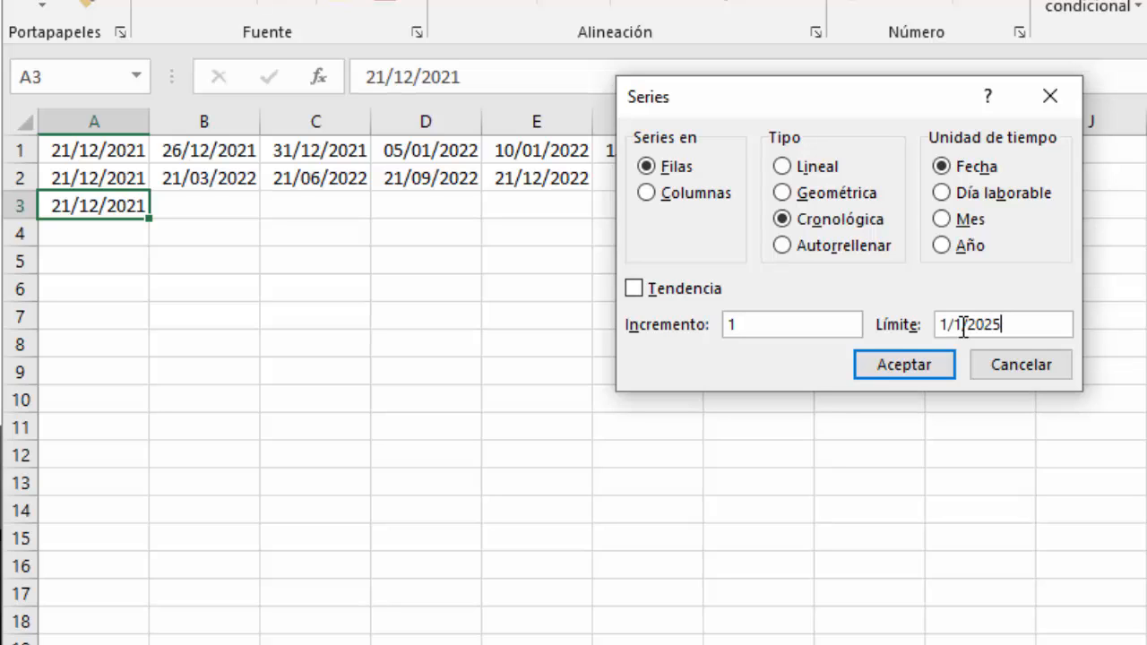
click(943, 248)
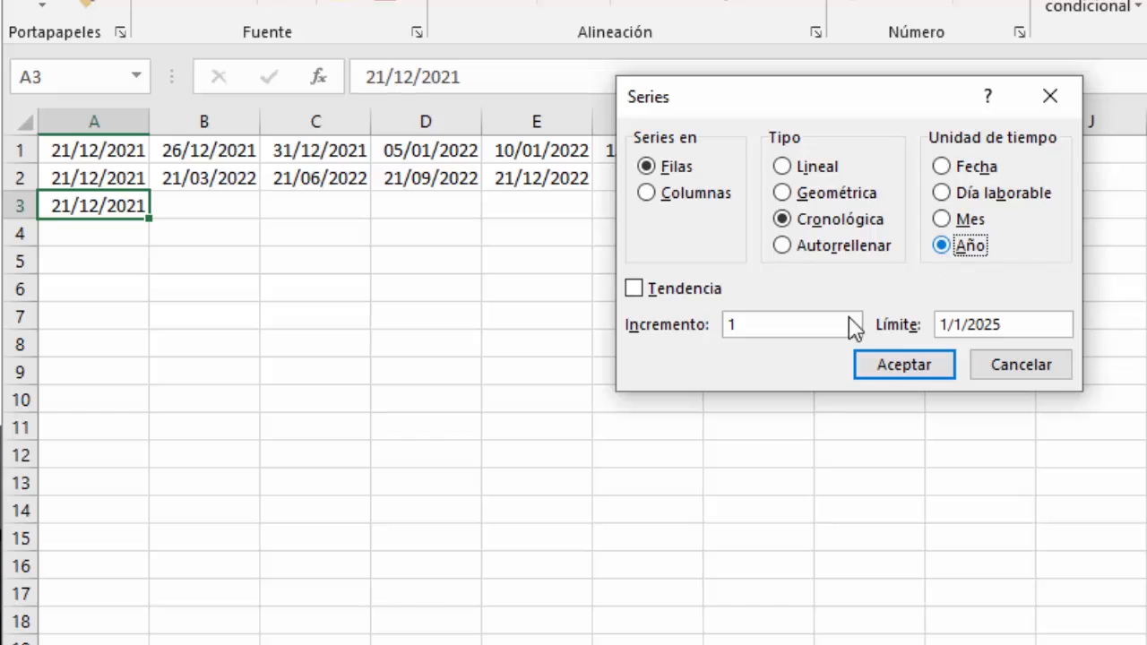
click(786, 325)
text(2)
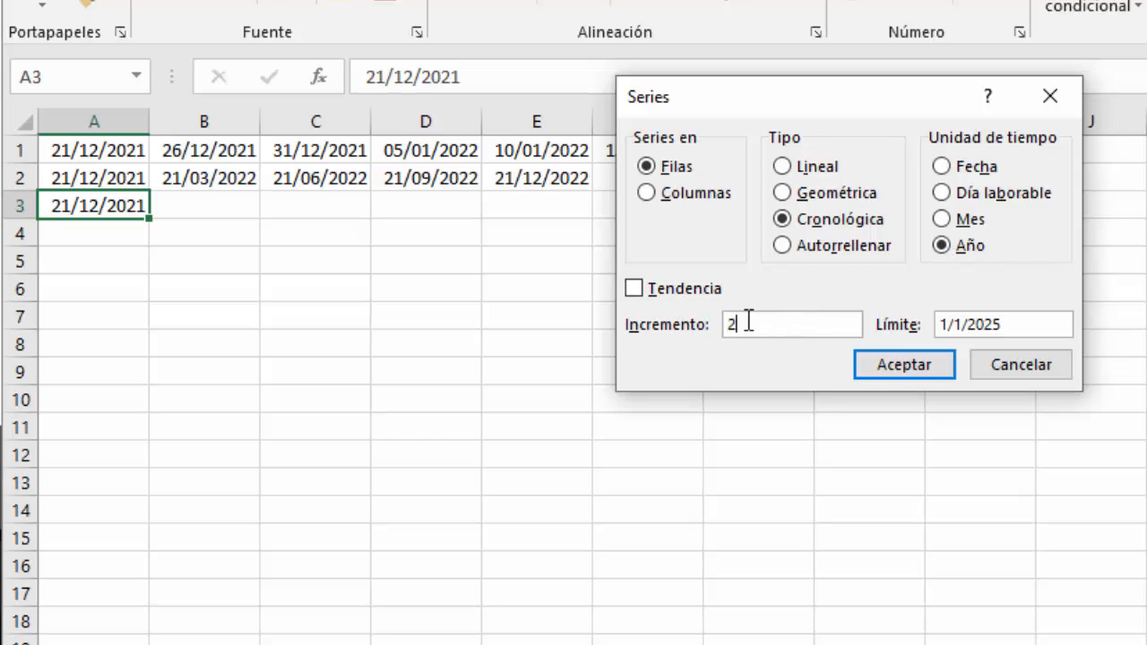
click(921, 369)
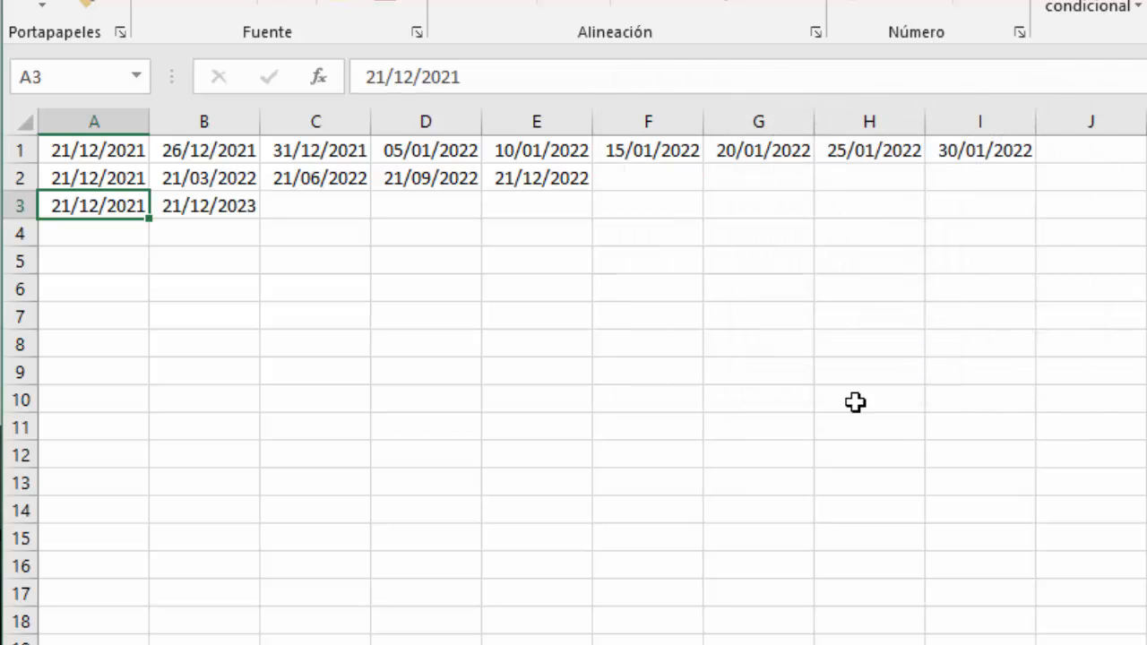
click(362, 459)
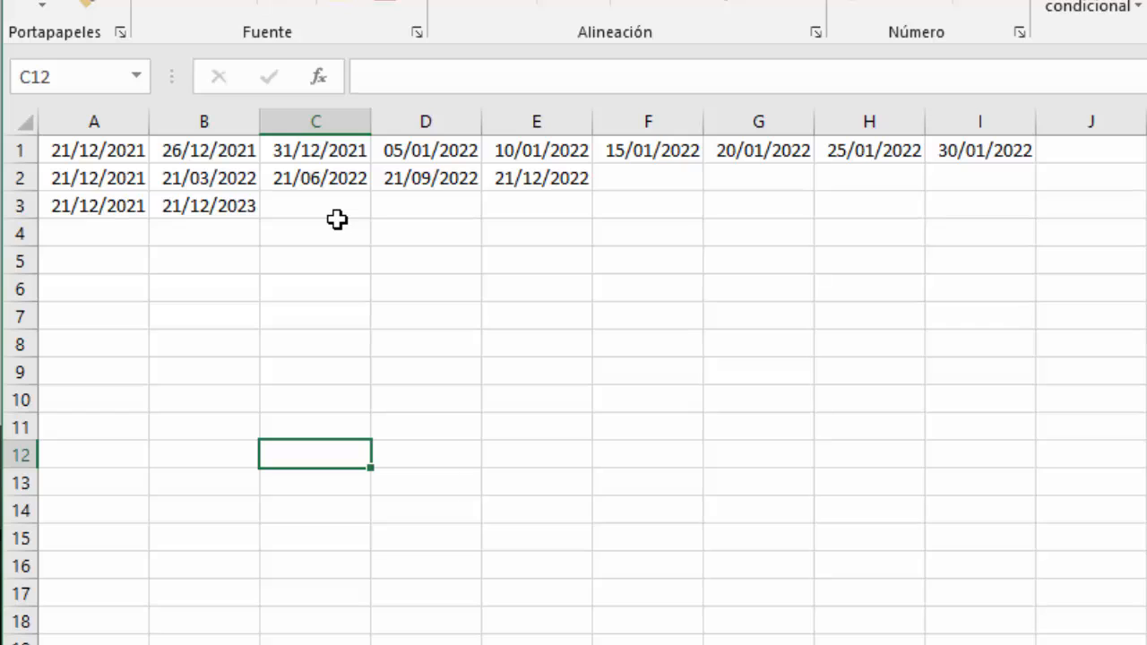
click(528, 570)
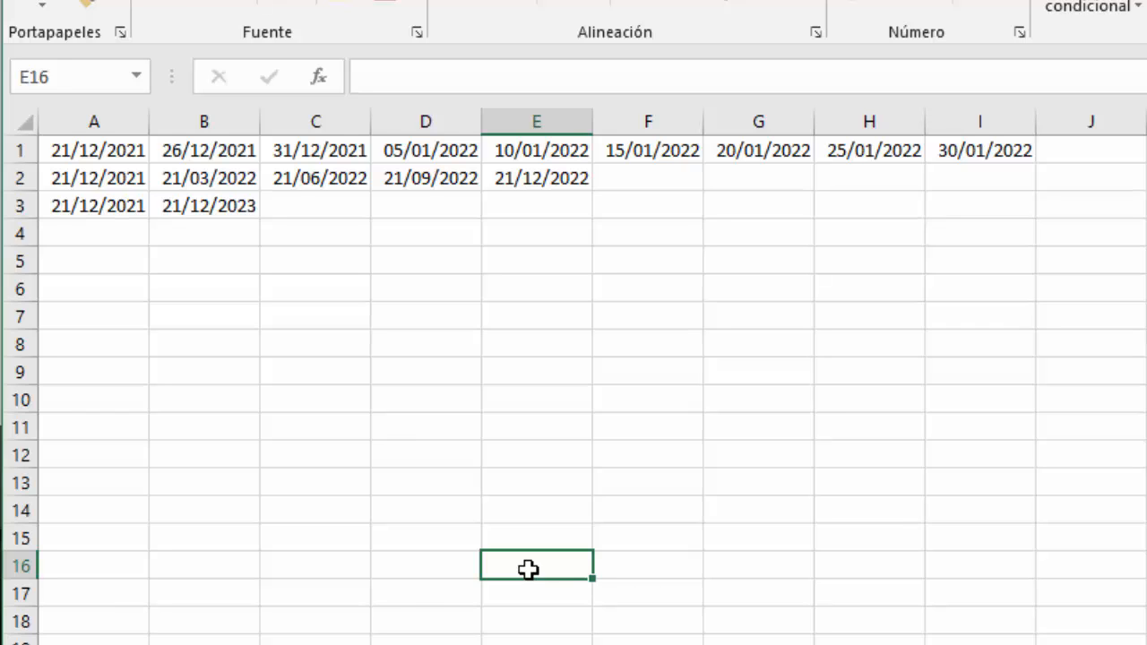
Enter the date 1/3/21 in A6 as the start of a working-day series
click(69, 293)
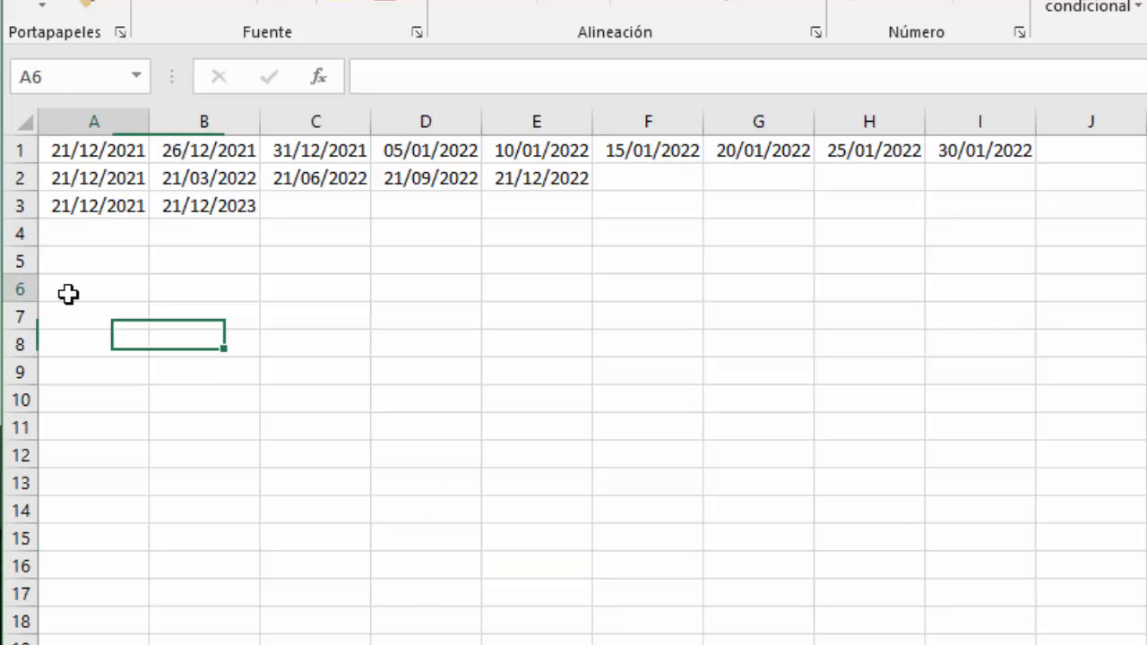
text(1)
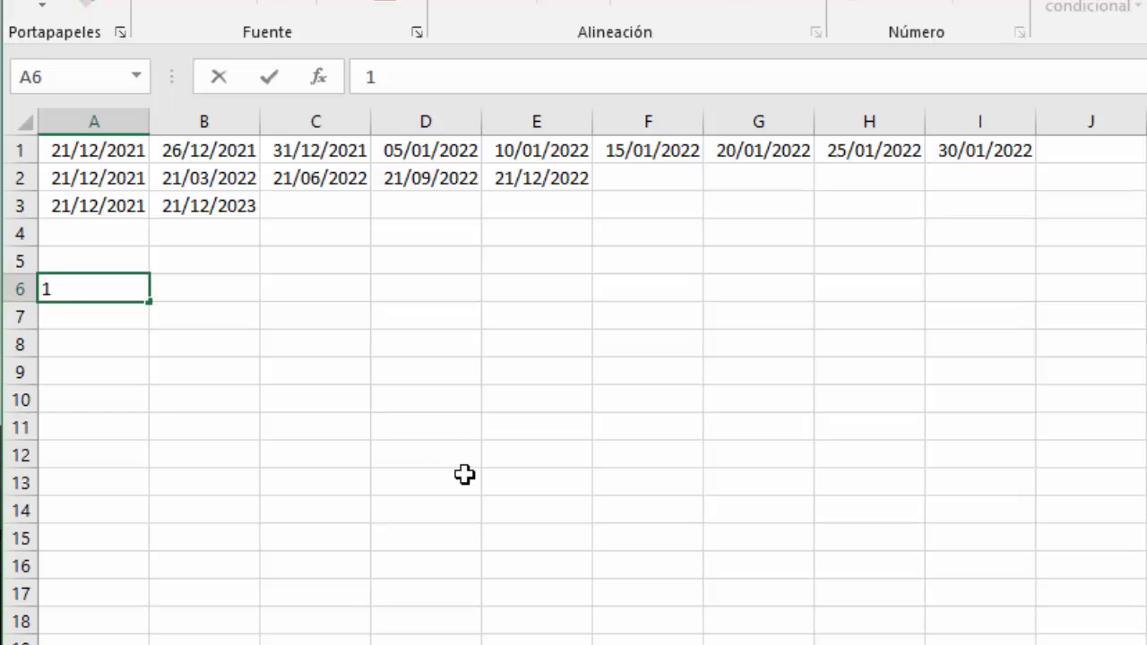
text(/3/21)
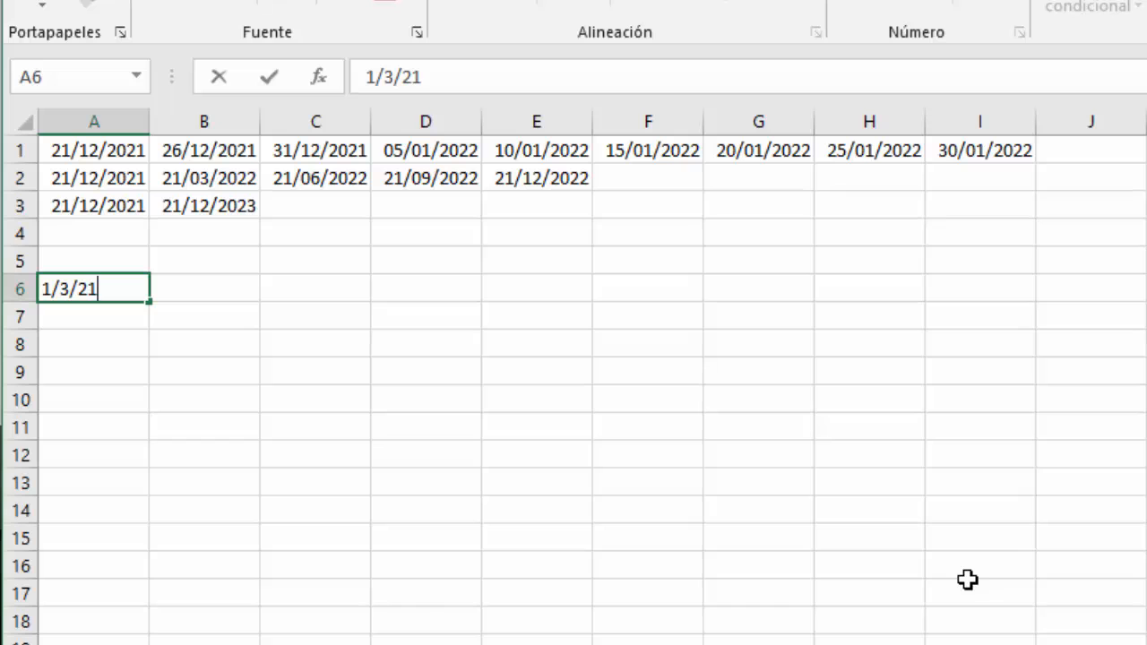
click(219, 540)
Fill row 6 from A6 with a chronological series in rows, using the working-day unit, an increment of 1 and a limit of 18/4/21
click(122, 292)
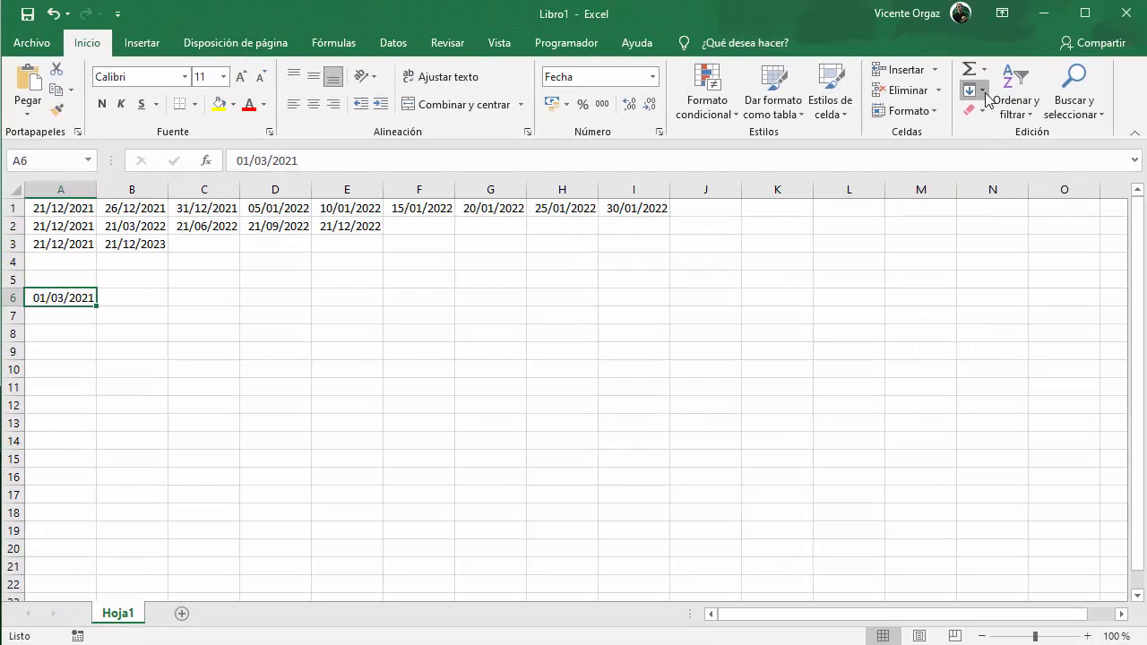
click(972, 89)
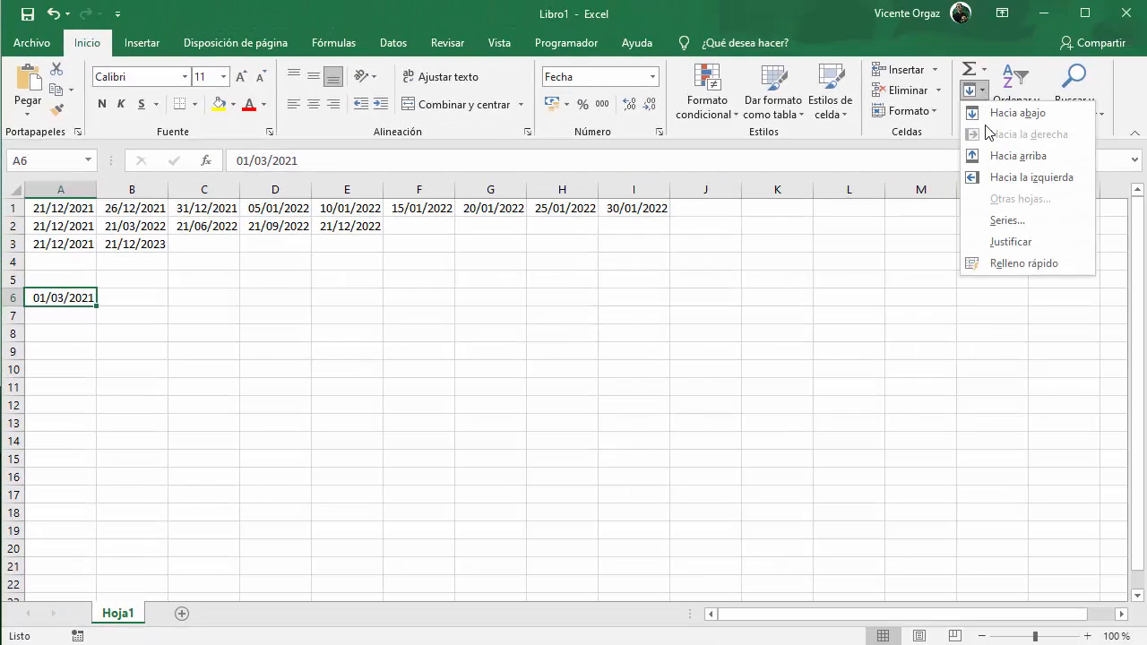
click(1007, 221)
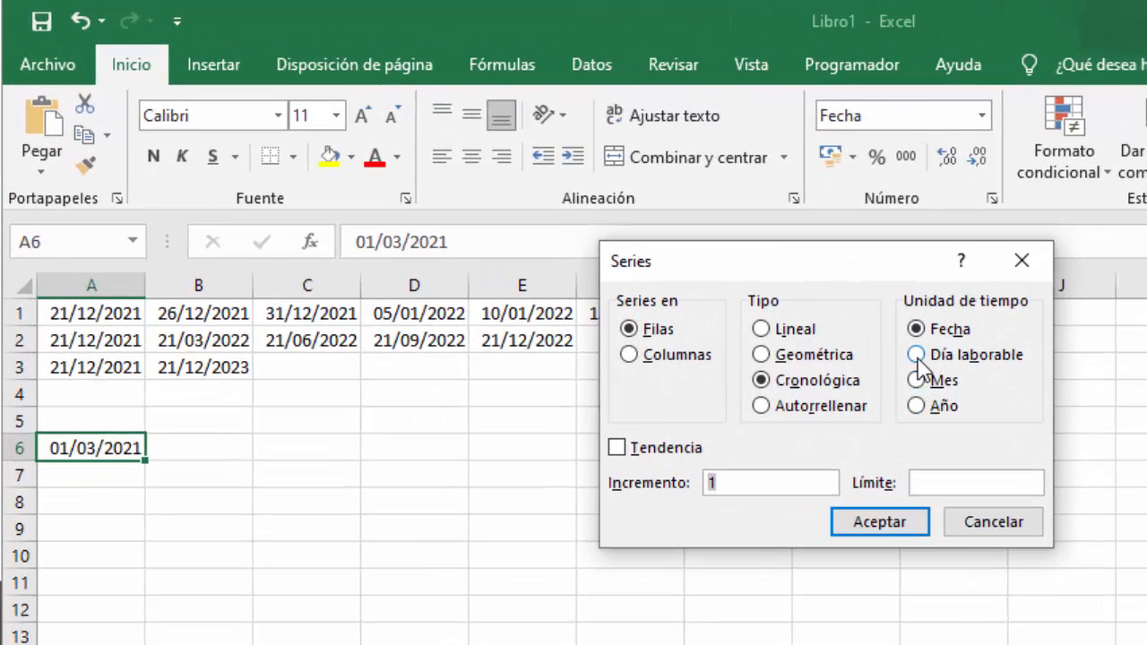
click(773, 298)
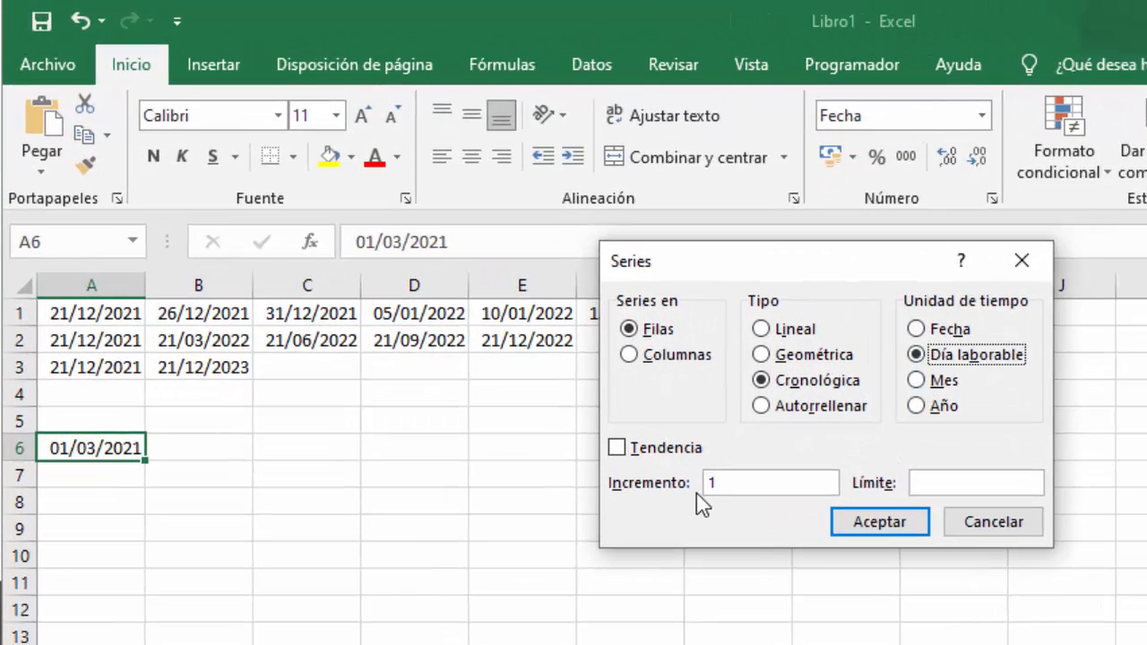
click(935, 482)
text(18/4/)
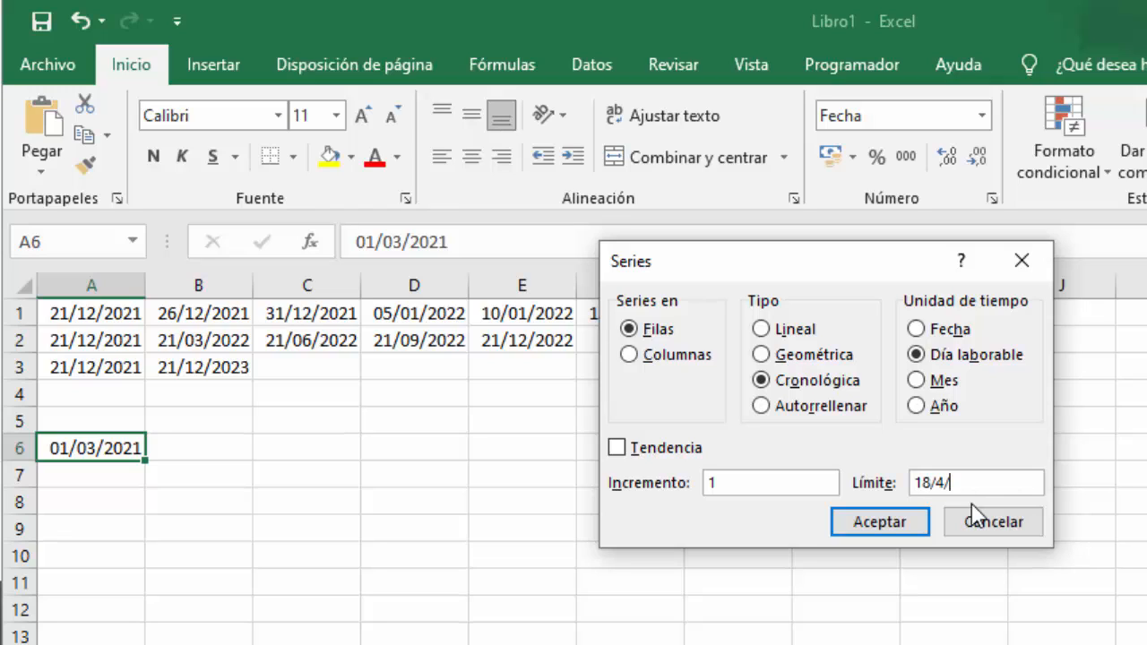
text(21)
click(886, 529)
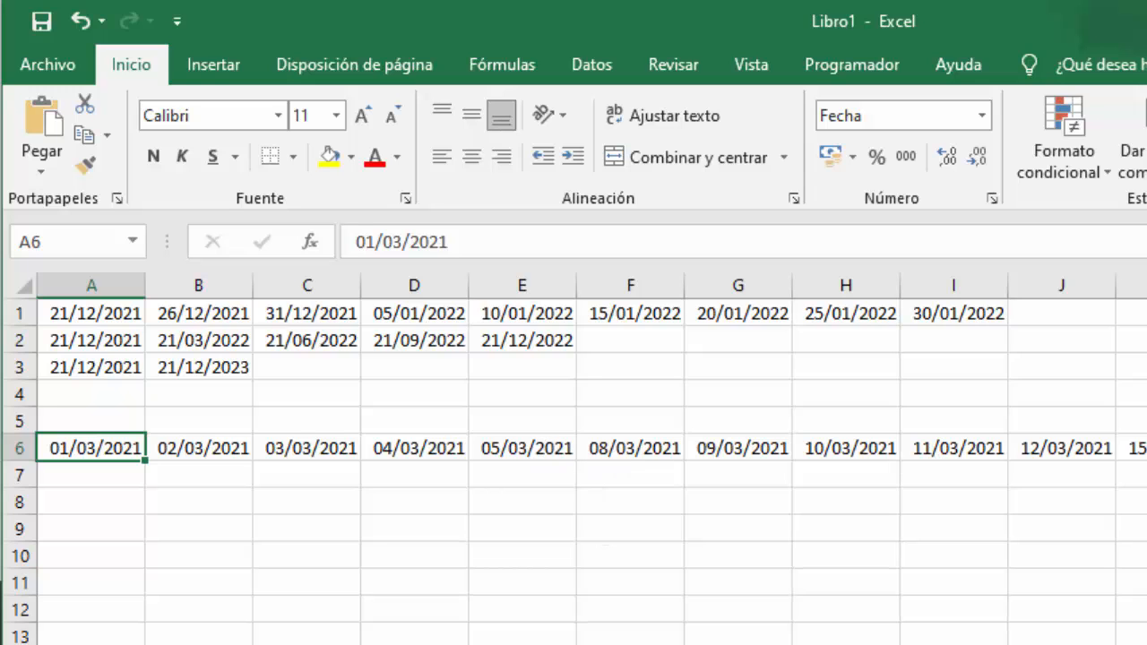
Examine the working-day series along row 6, checking how holiday dates such as 19/03/2021 and 01/04/2021 are treated
scroll(592, 458, right, 4)
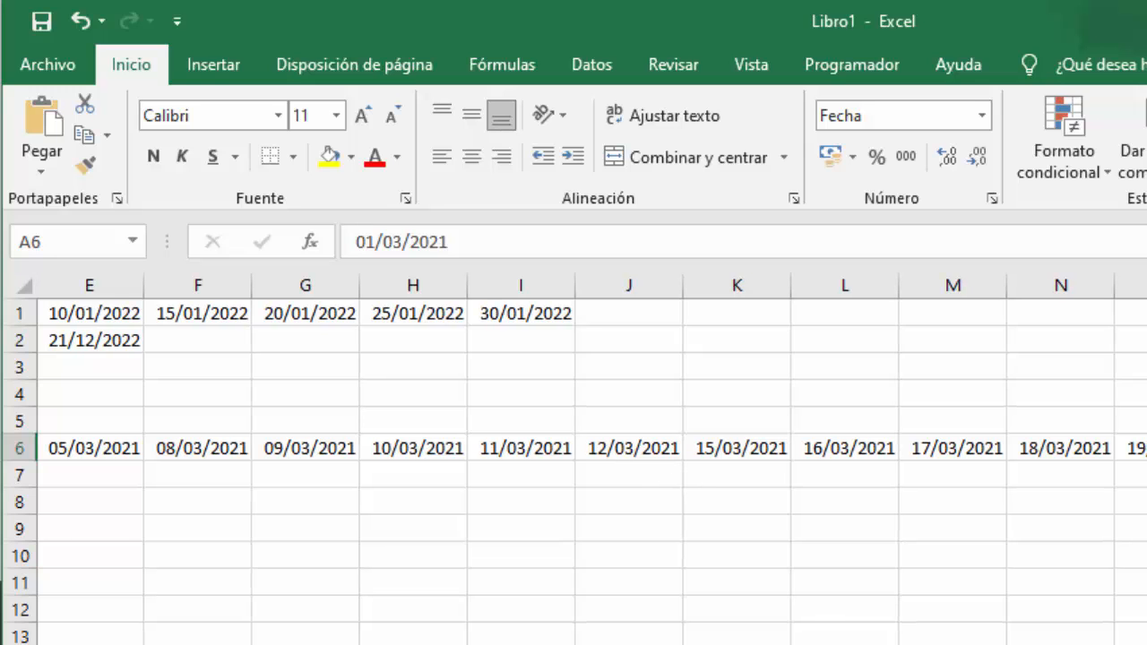
scroll(933, 497, right, 2)
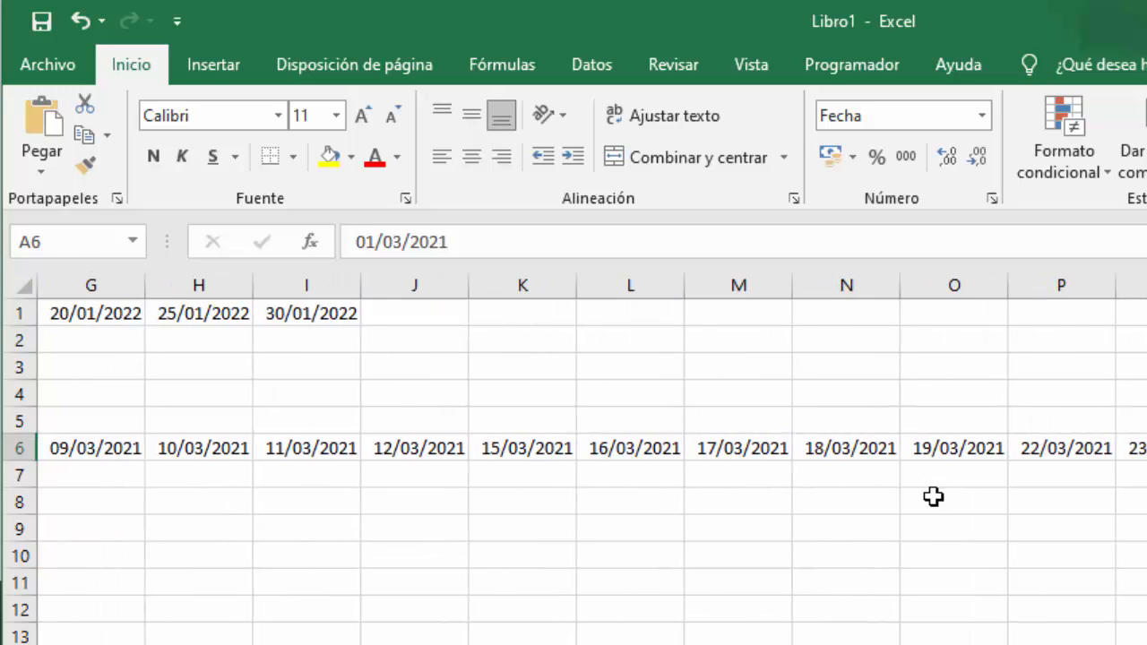
click(942, 451)
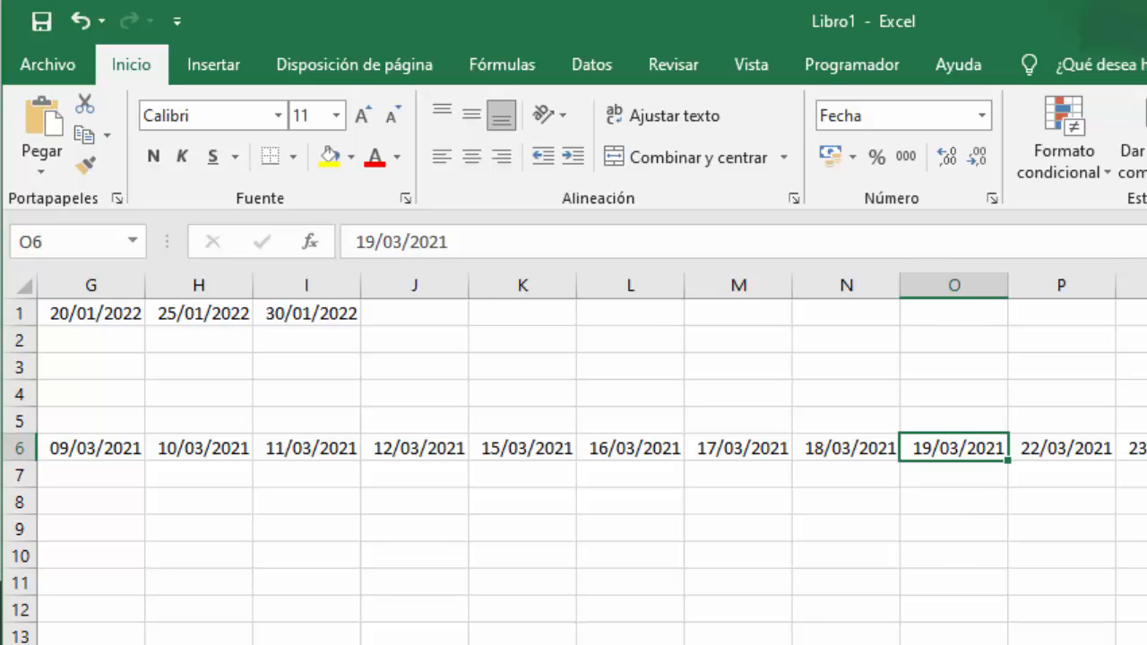
scroll(592, 459, right, 1)
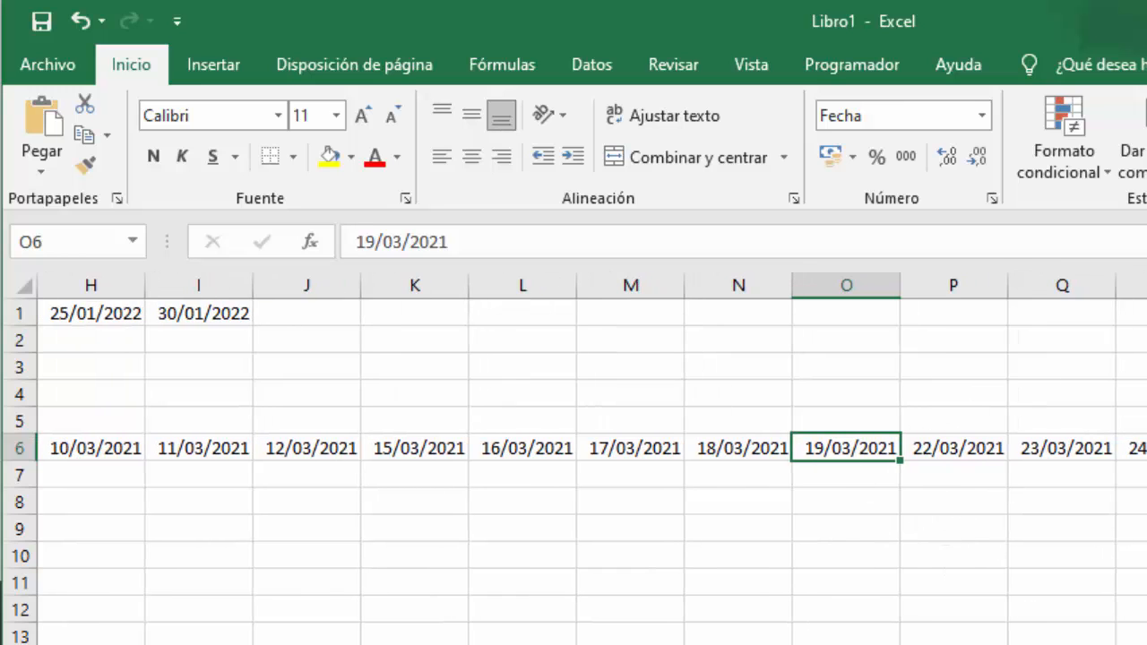
scroll(591, 459, right, 5)
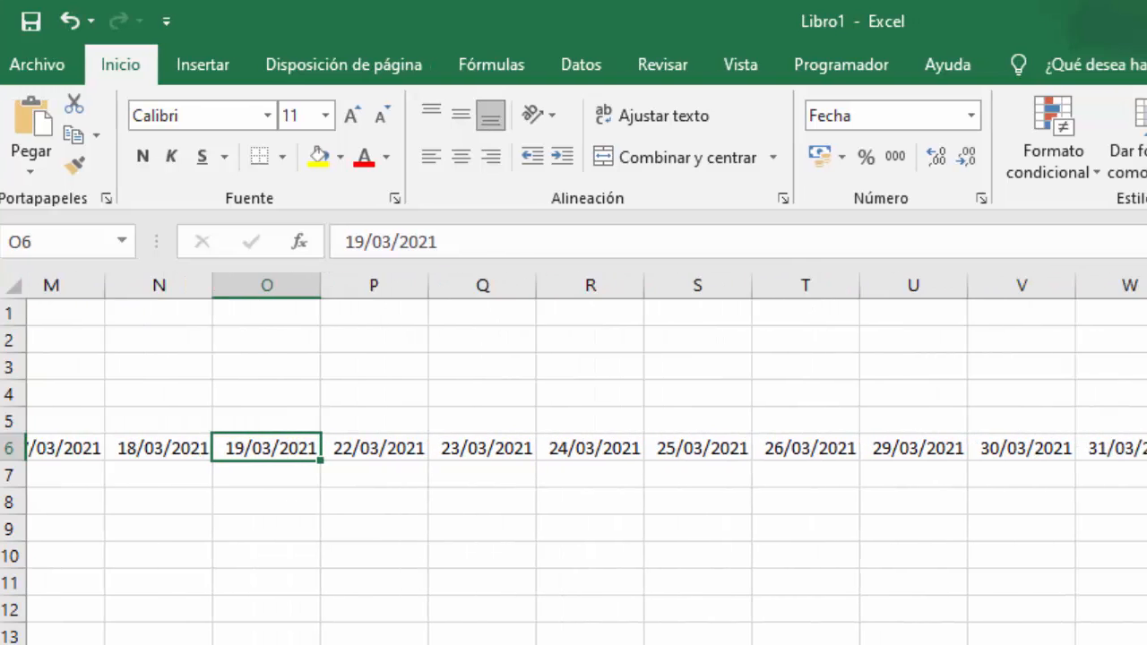
scroll(592, 459, right, 1)
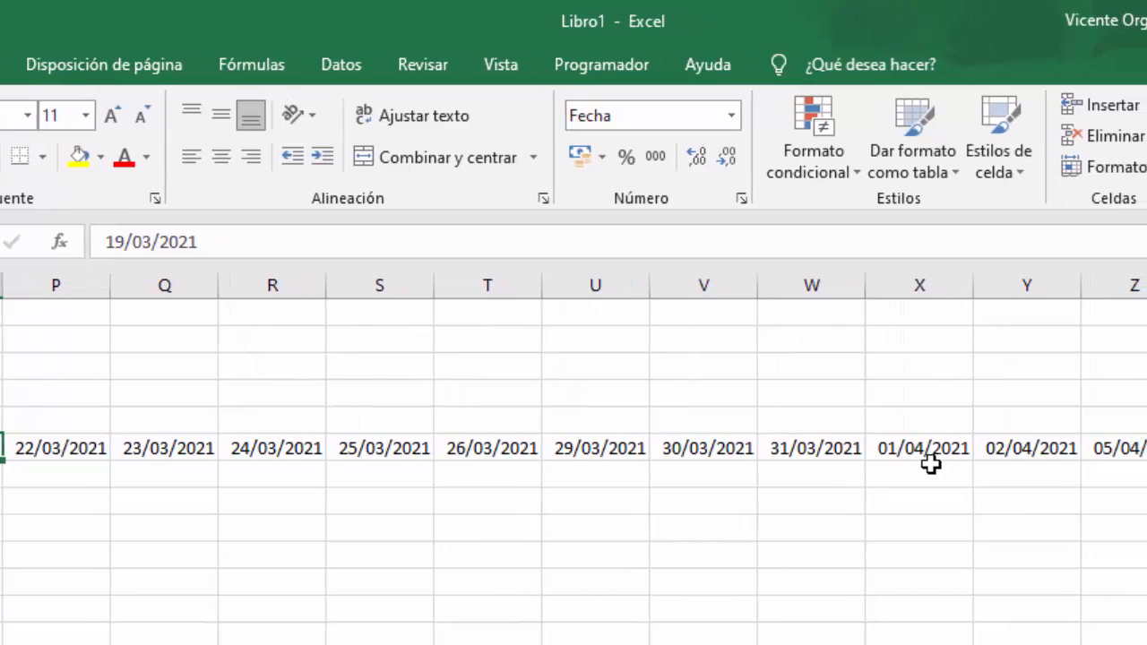
click(1001, 451)
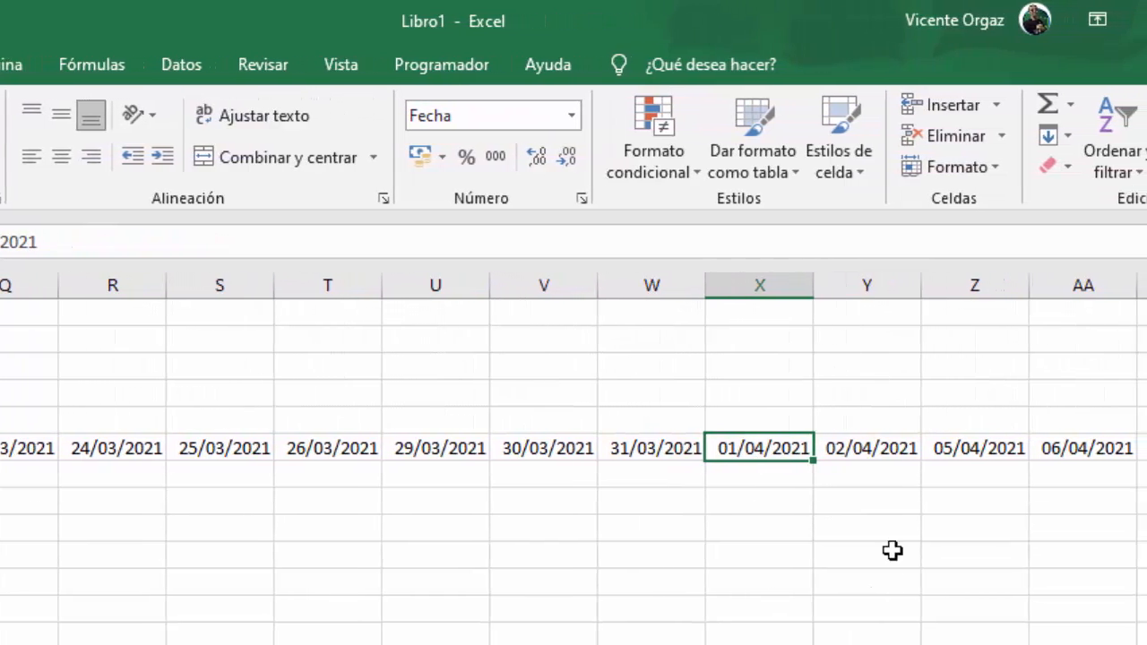
Check how the working-day series in row 6 treats the holiday date 02/04/2021
click(946, 453)
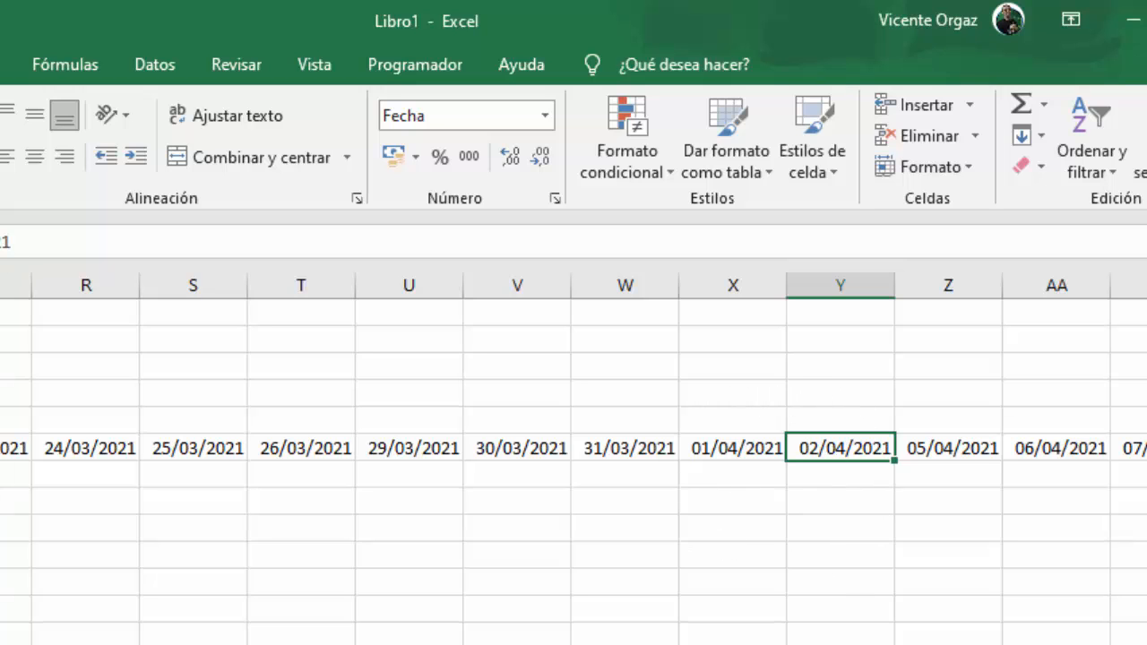
scroll(573, 459, left, 6)
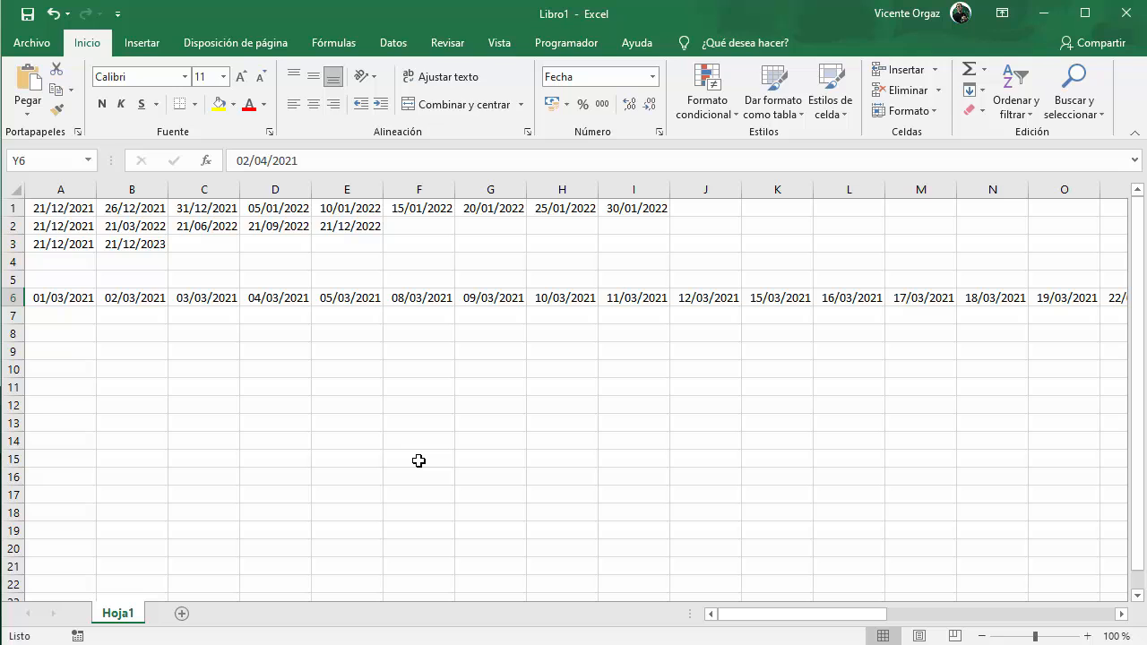
Open the custom lists editor from the general section of the advanced program options
click(27, 43)
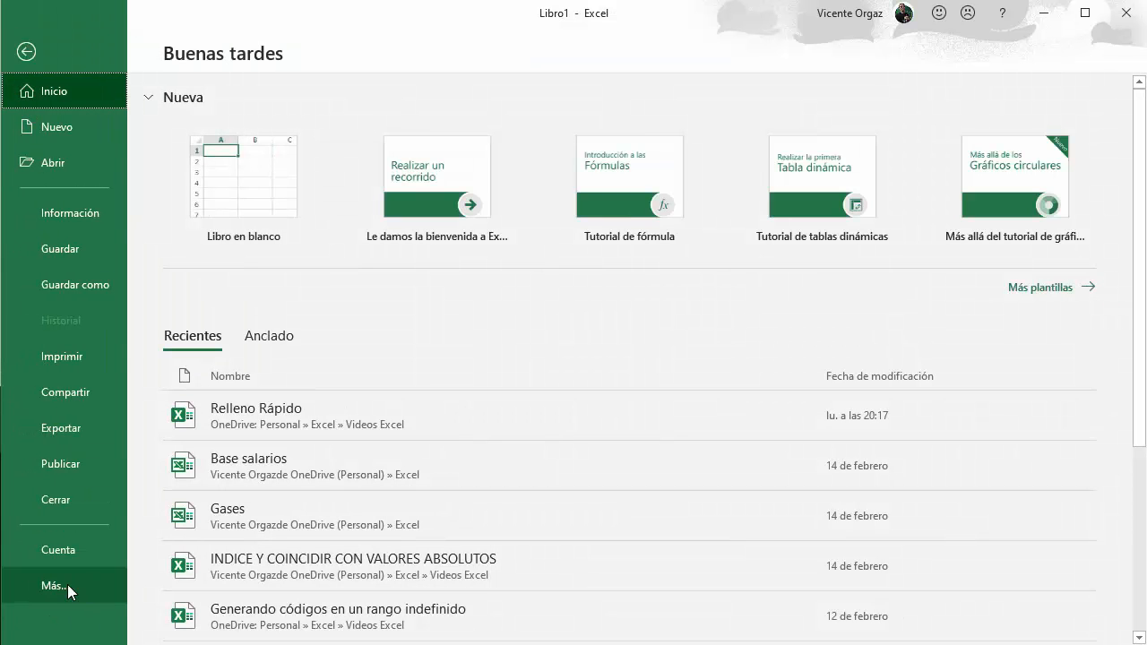
click(63, 586)
click(188, 623)
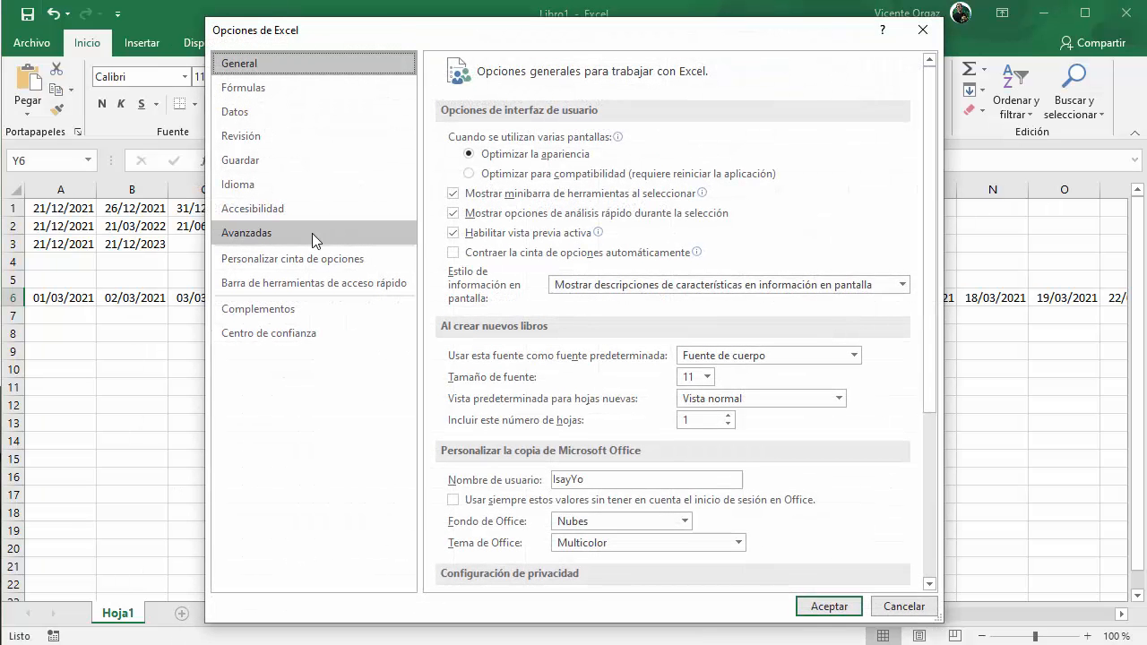
click(278, 234)
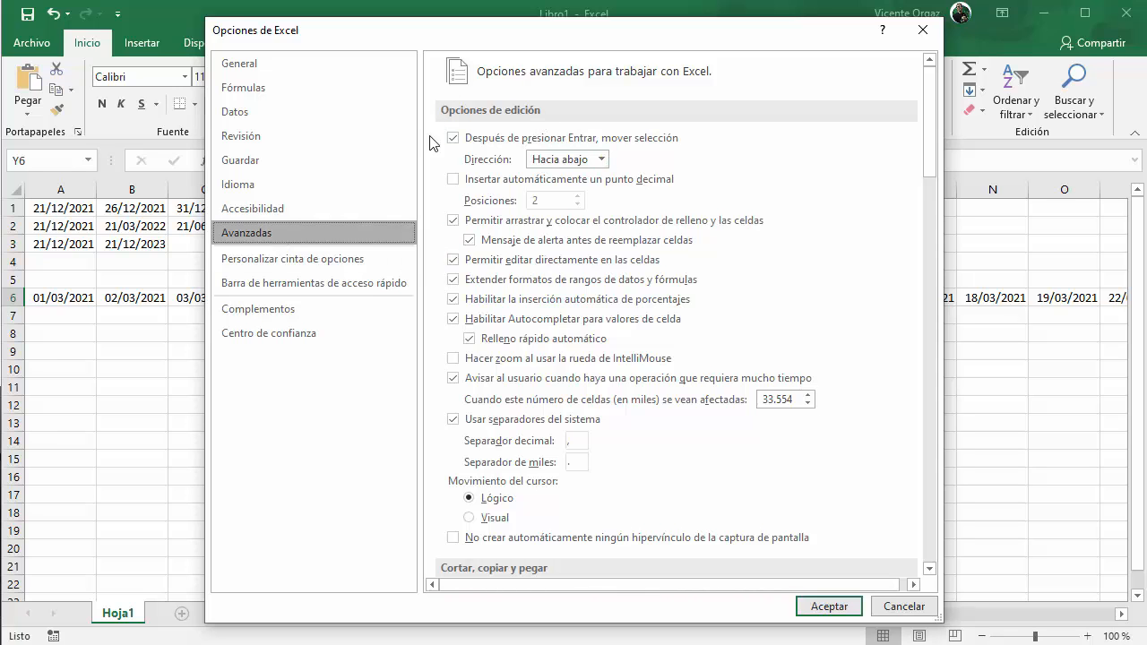
scroll(624, 309, down, 1)
scroll(625, 309, down, 11)
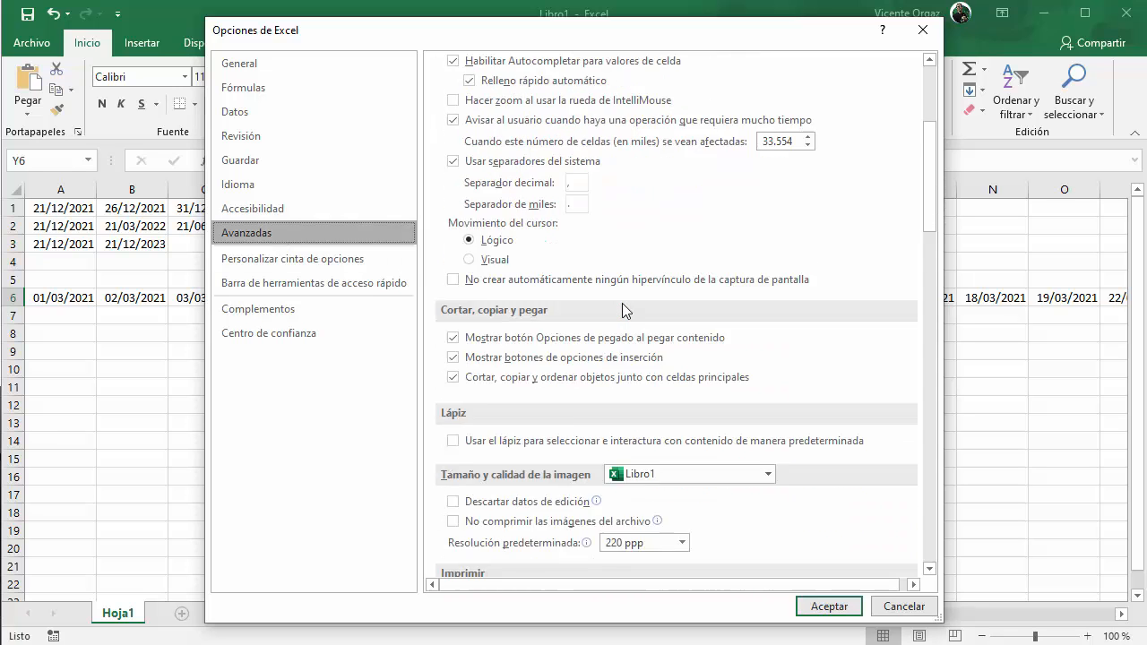
scroll(624, 309, down, 12)
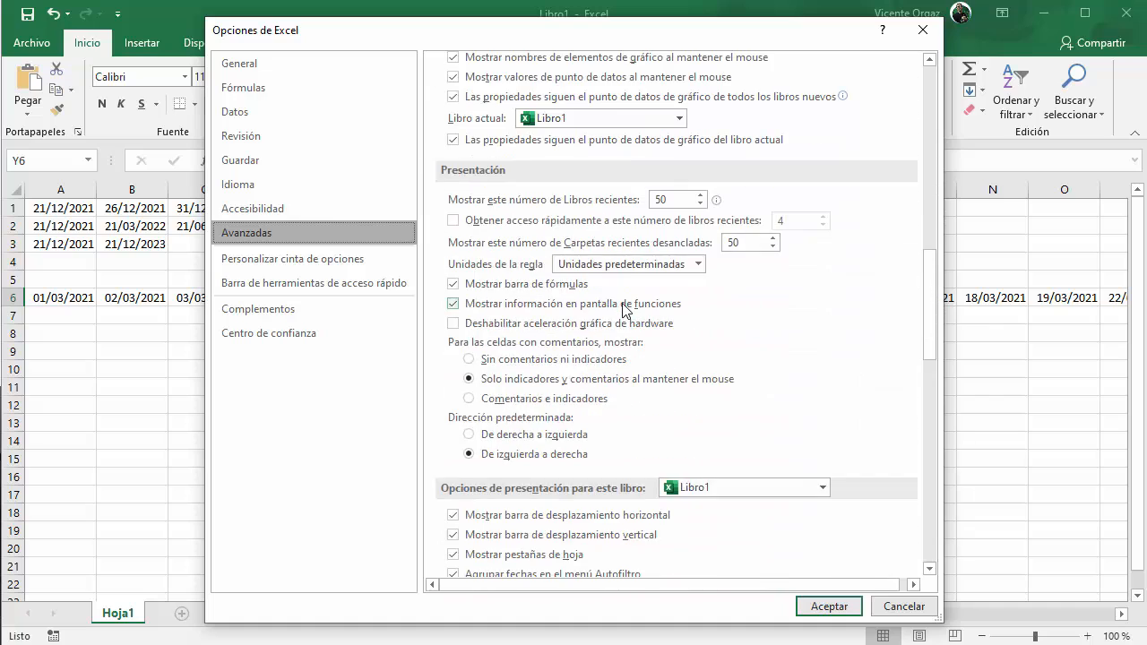
scroll(625, 309, down, 13)
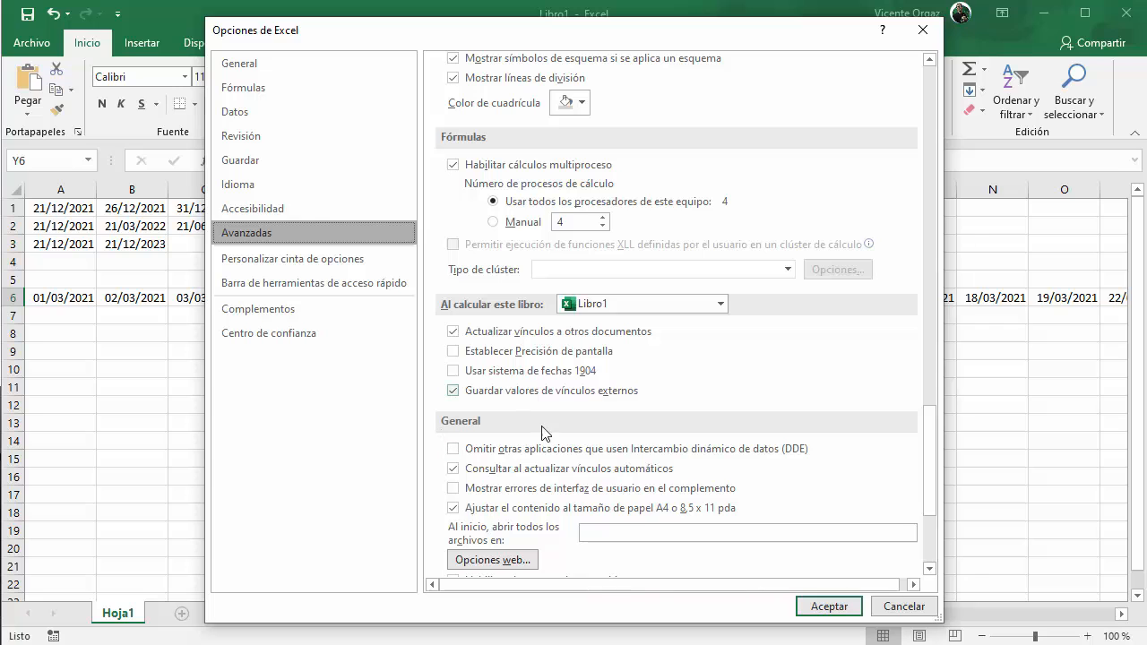
scroll(740, 435, down, 3)
scroll(740, 435, down, 1)
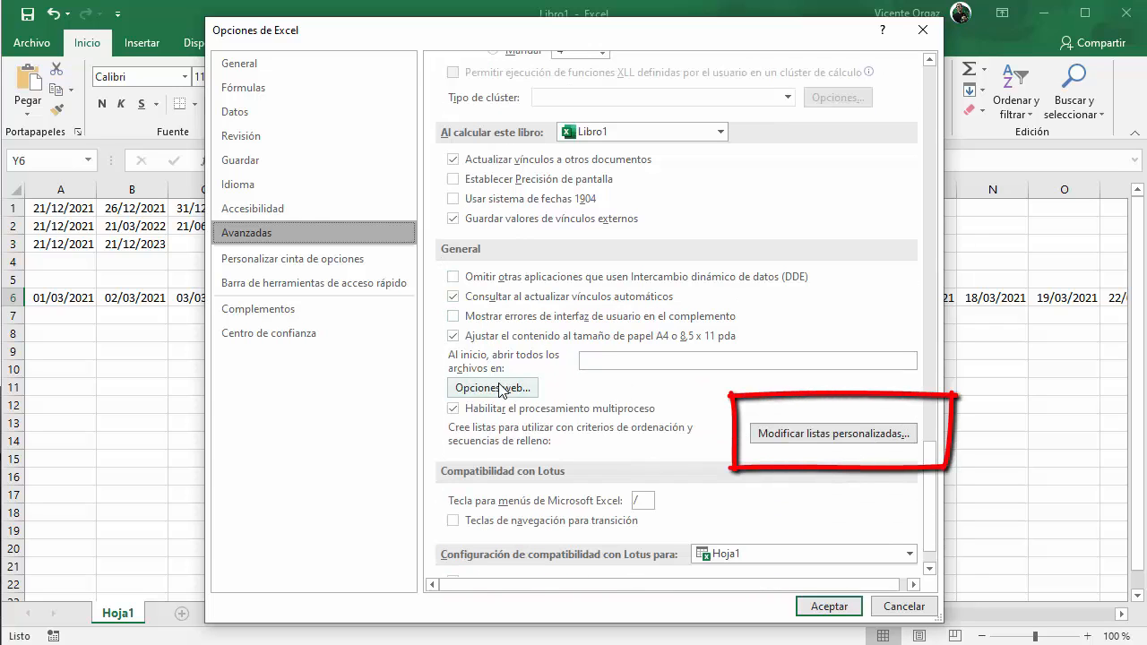
click(829, 434)
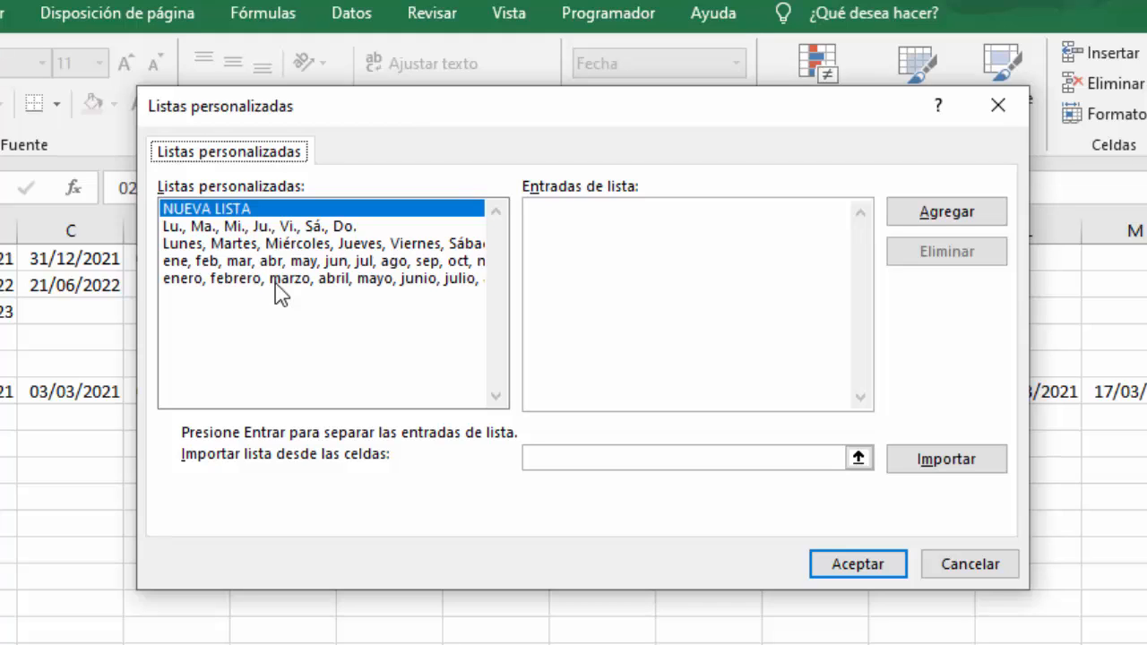
Add a custom list with the entries Norte, Sur, Este, Oeste and accept the program options
click(950, 215)
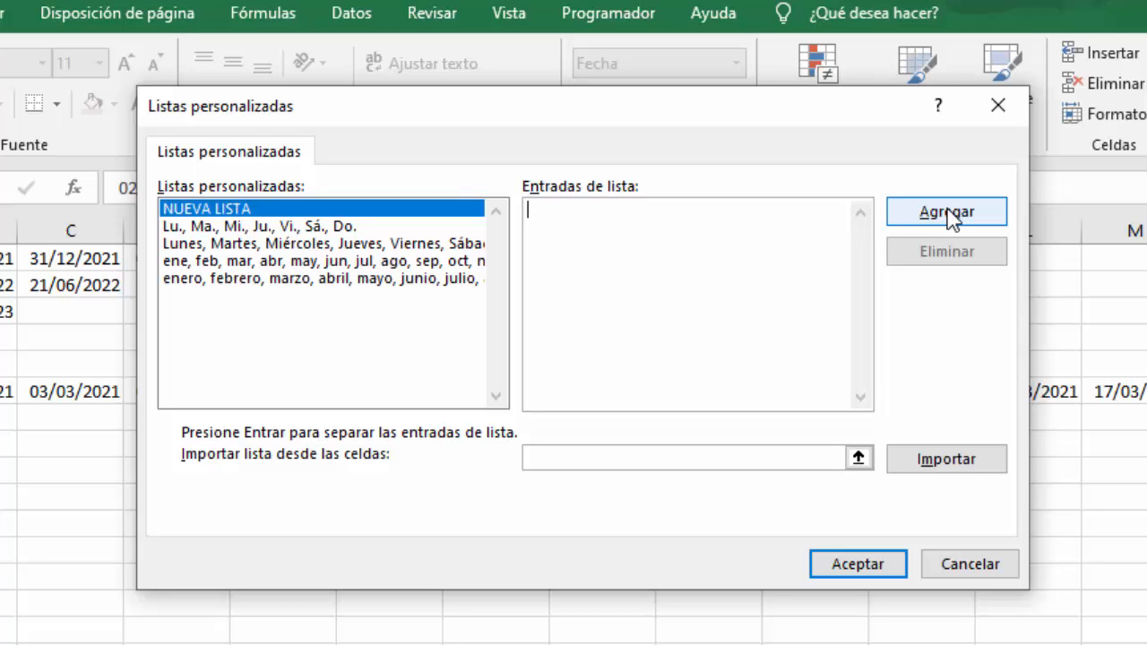
text(Norte, Sur, )
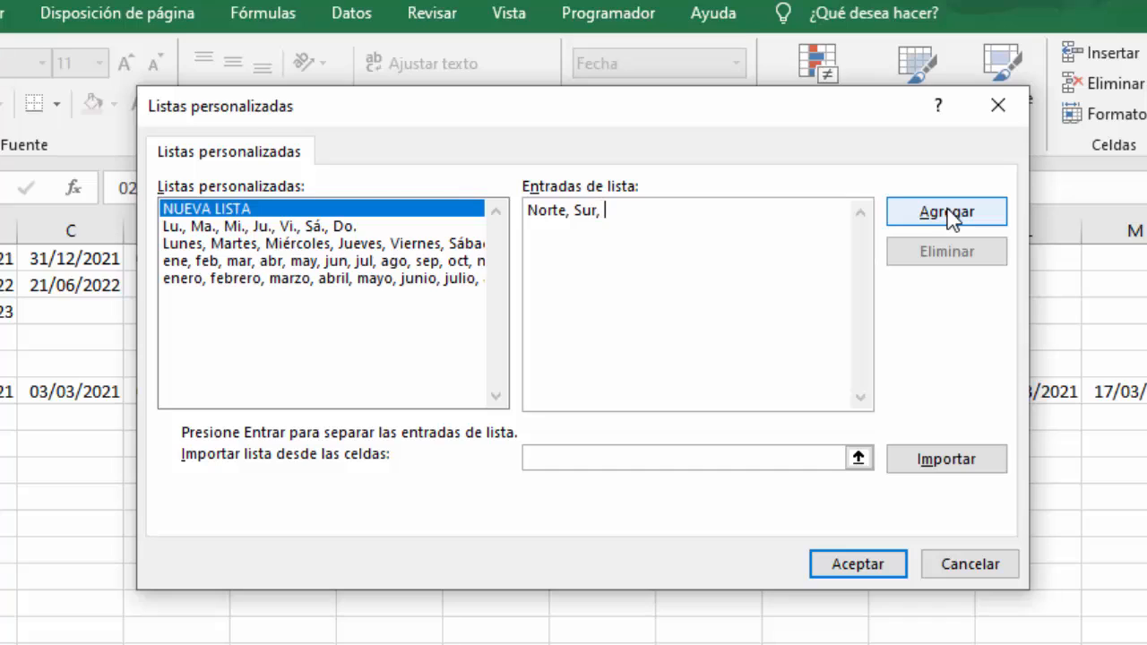
text(Este, Oeste)
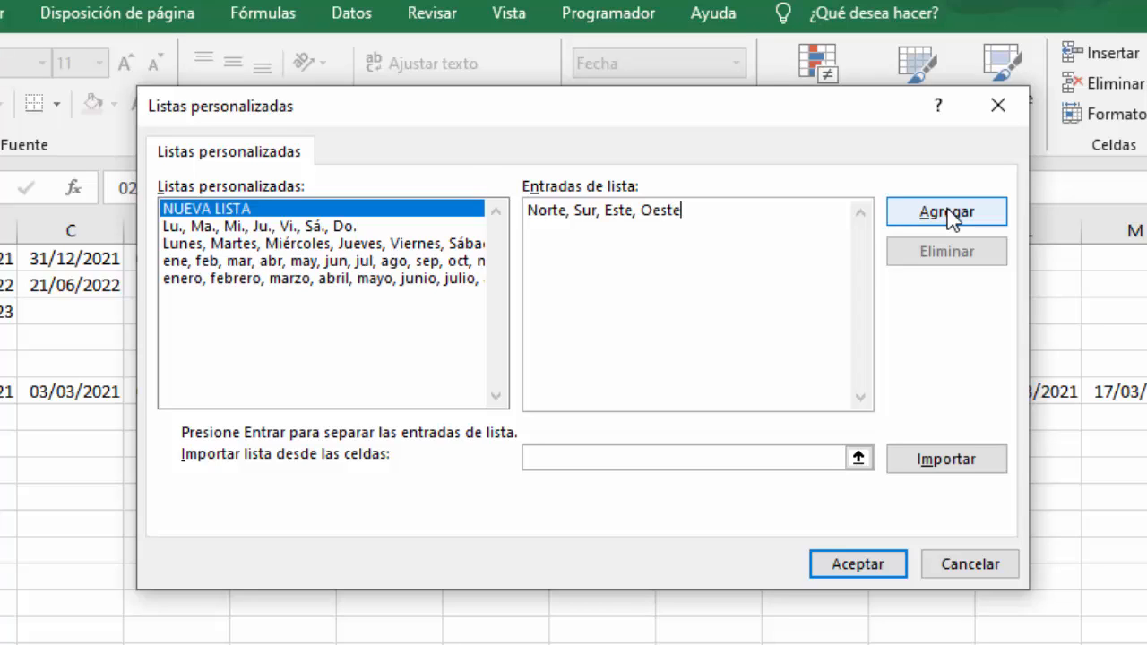
click(950, 215)
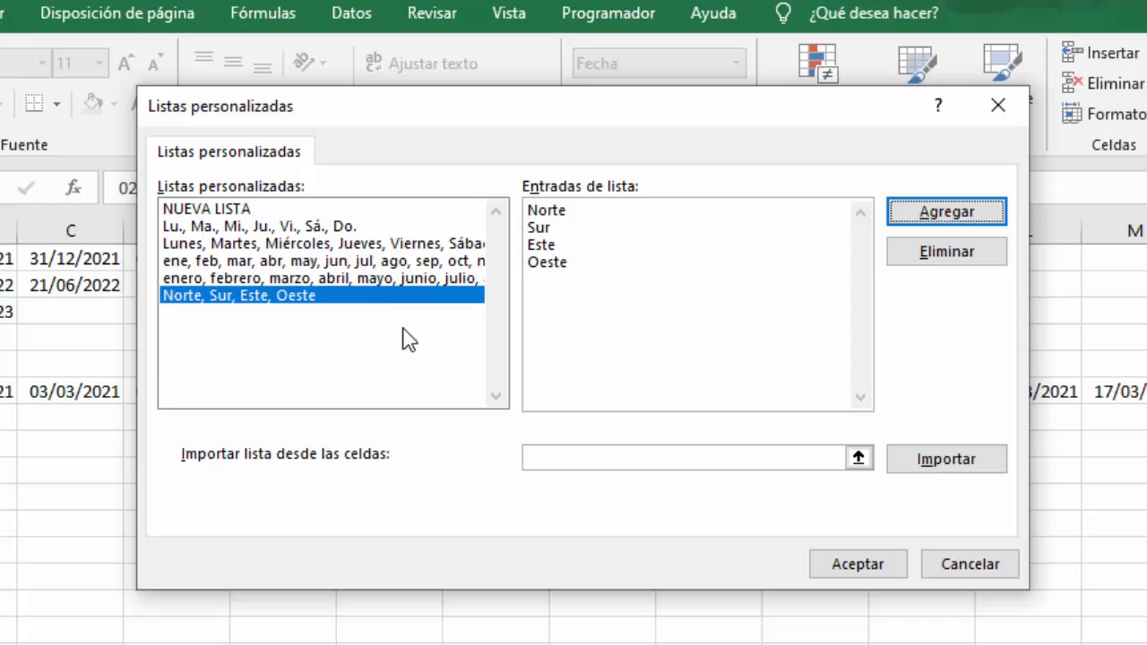
click(856, 570)
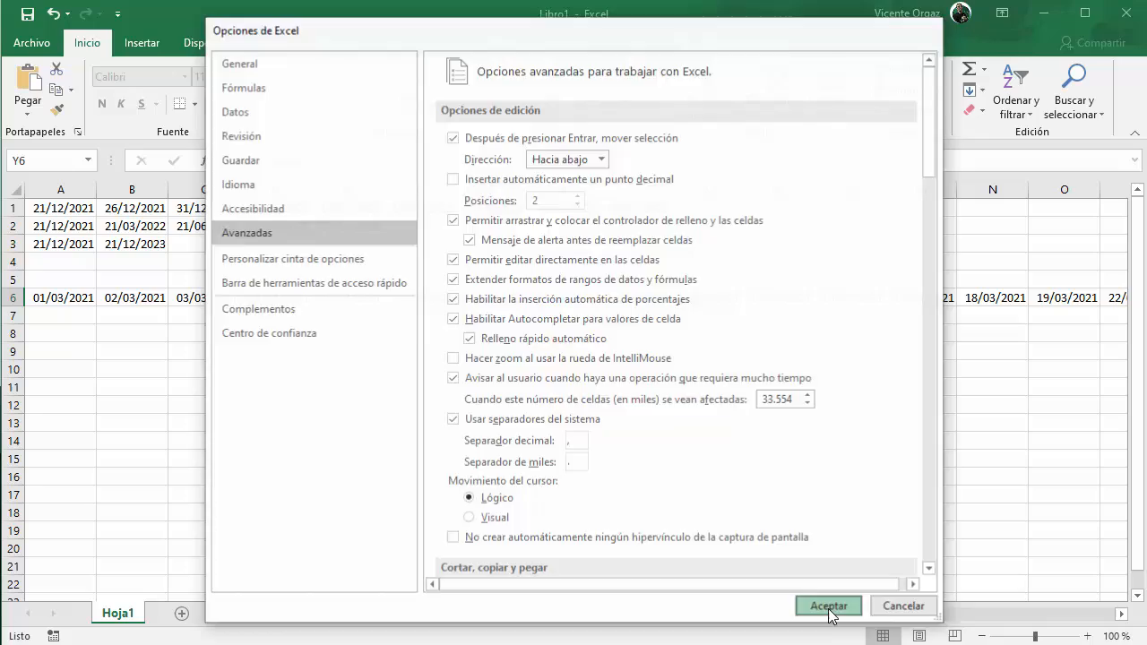
click(828, 607)
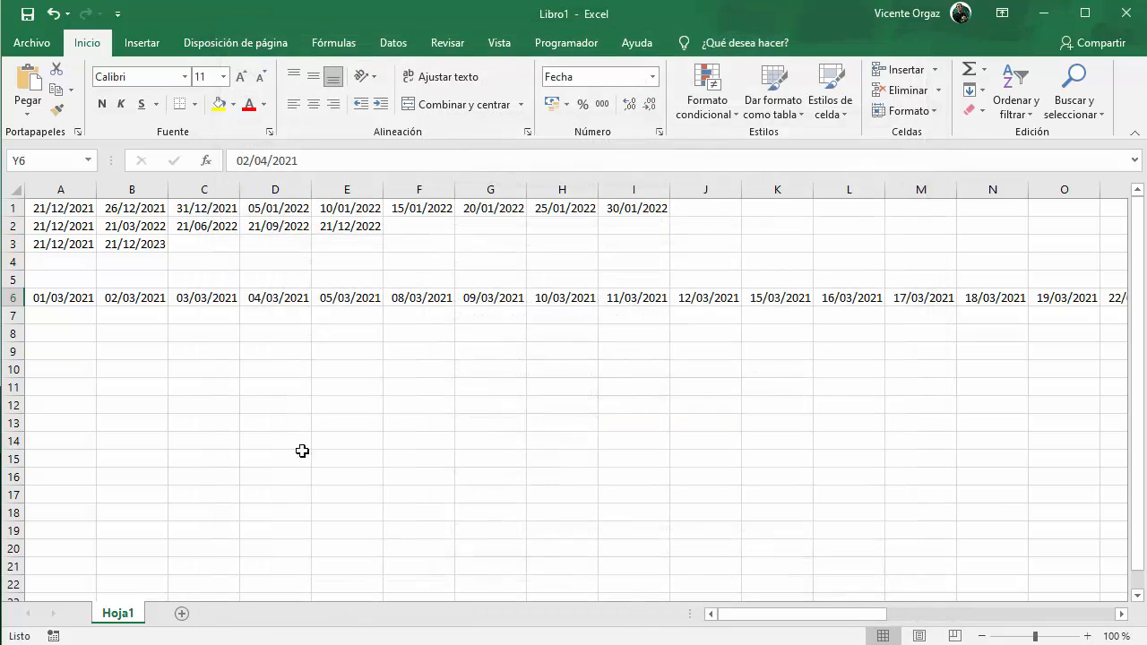
Enter Norte in A8 and AutoFill it across row 8, past column F, with the custom list of compass directions
click(79, 337)
text(Norte)
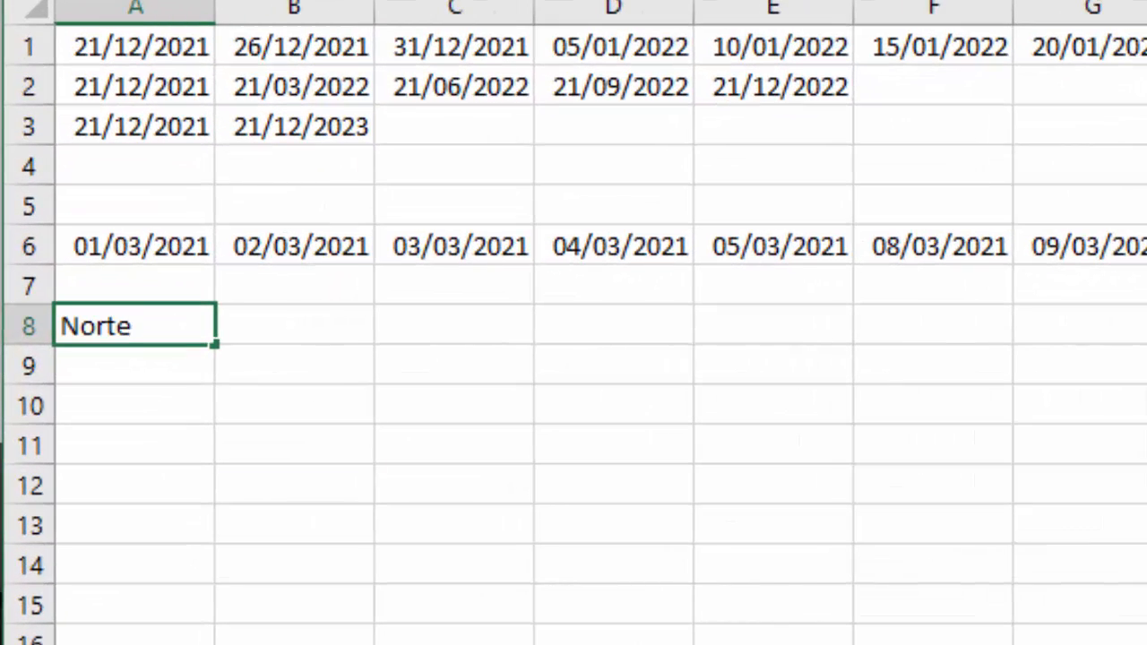
click(613, 643)
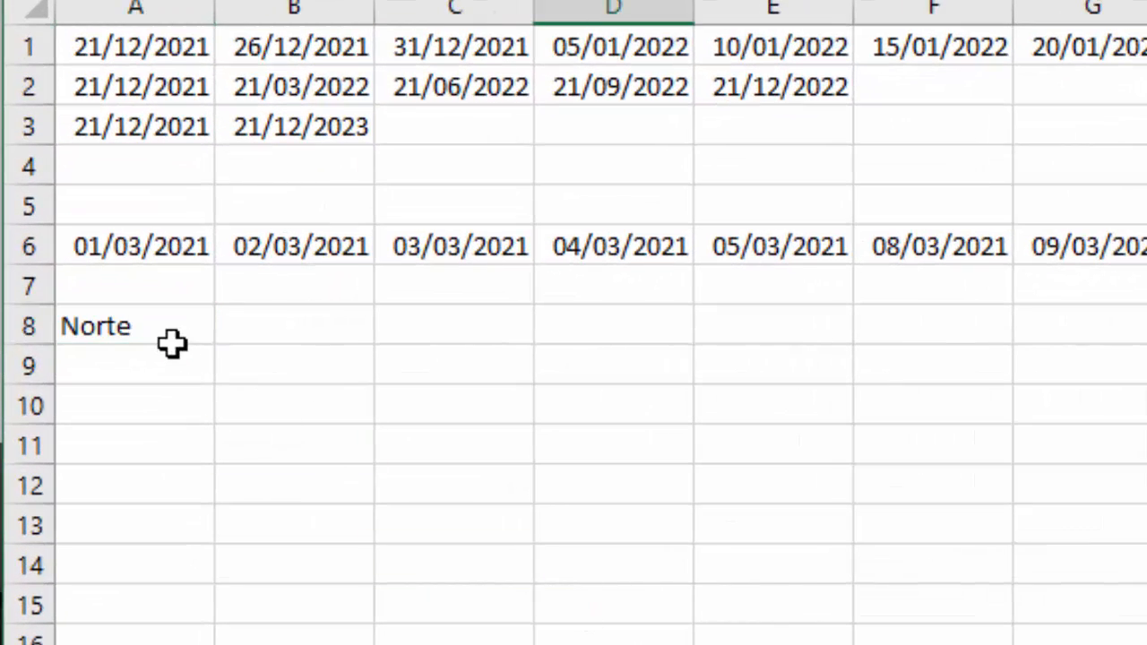
click(149, 317)
drag(215, 346, 1120, 371)
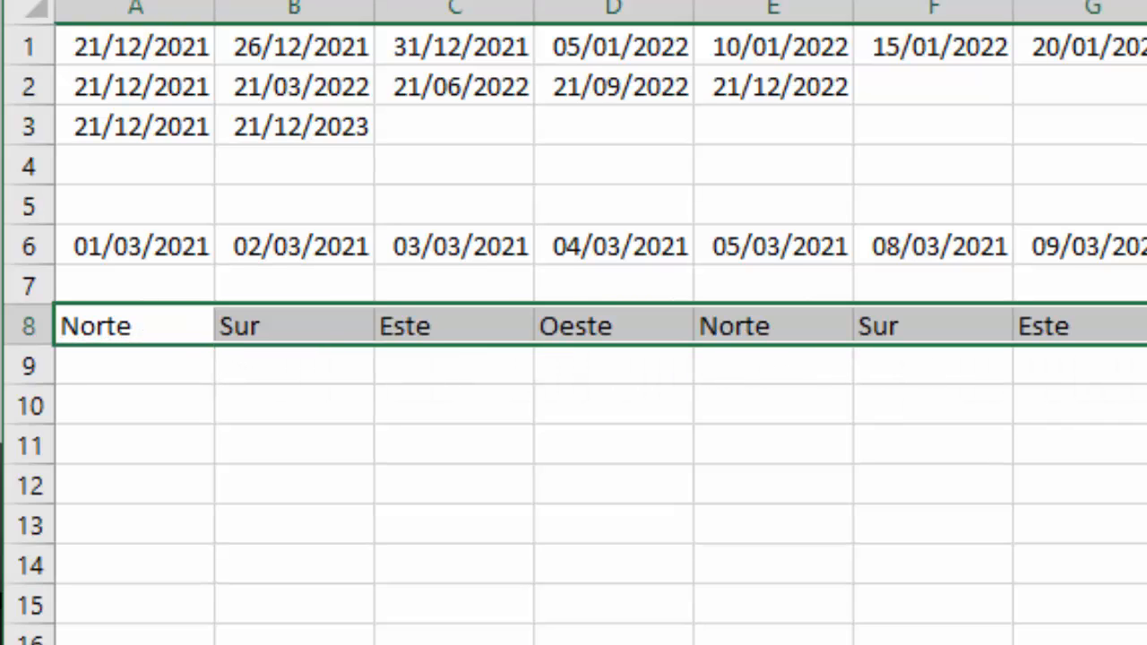